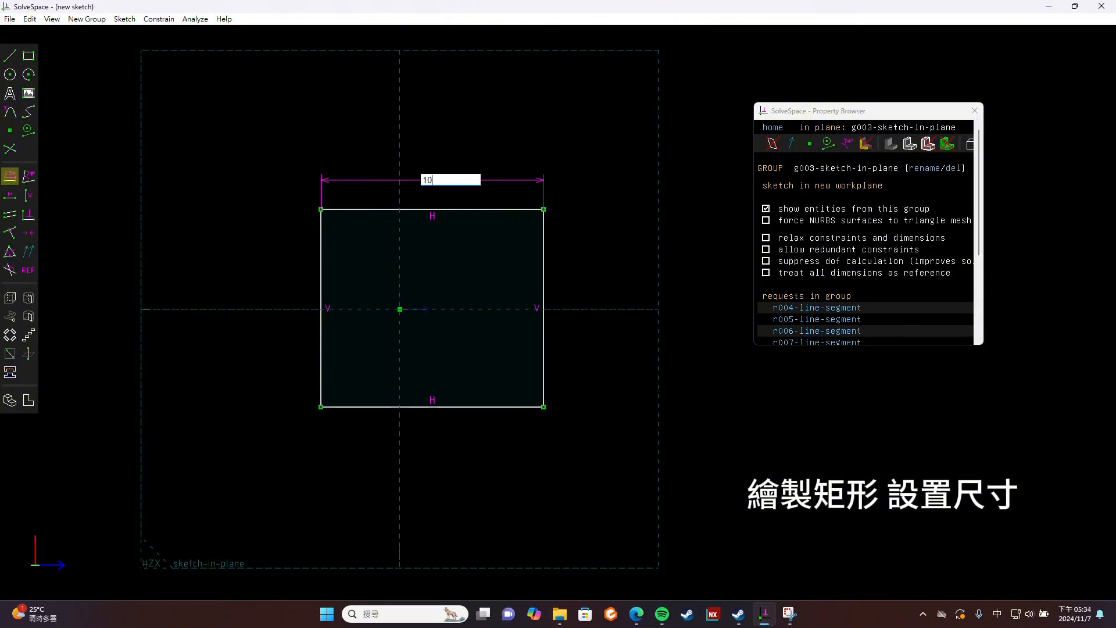
# Set the rectangle's width and height to 10 each by dimensioning its top and left edges.
pyautogui.press('Return')
pyautogui.click(62, 349)
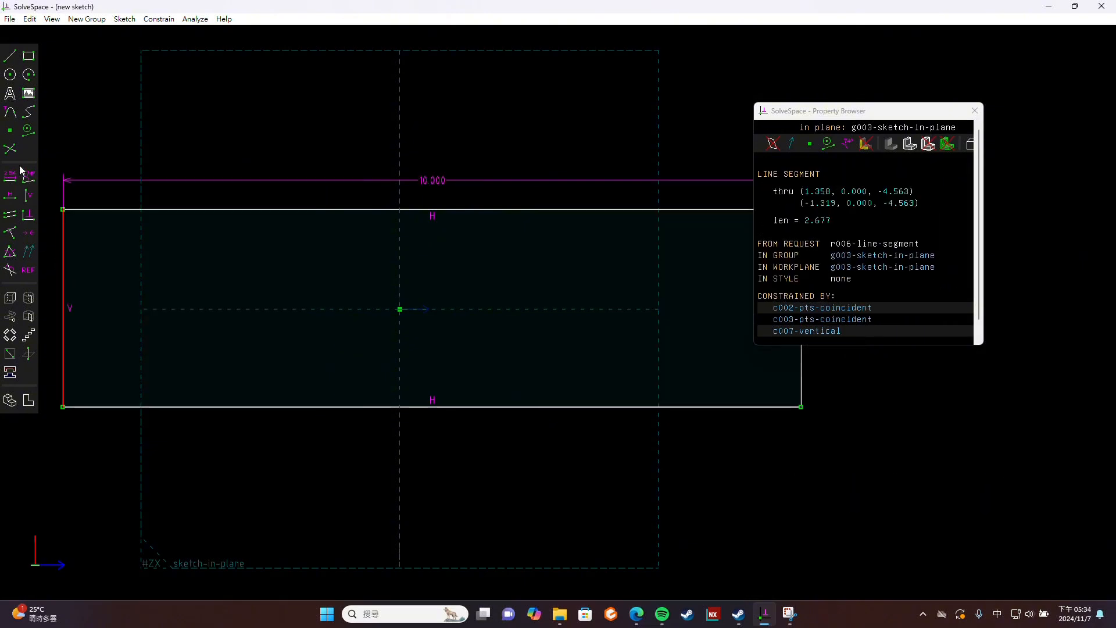
pyautogui.click(4, 176)
pyautogui.write('10')
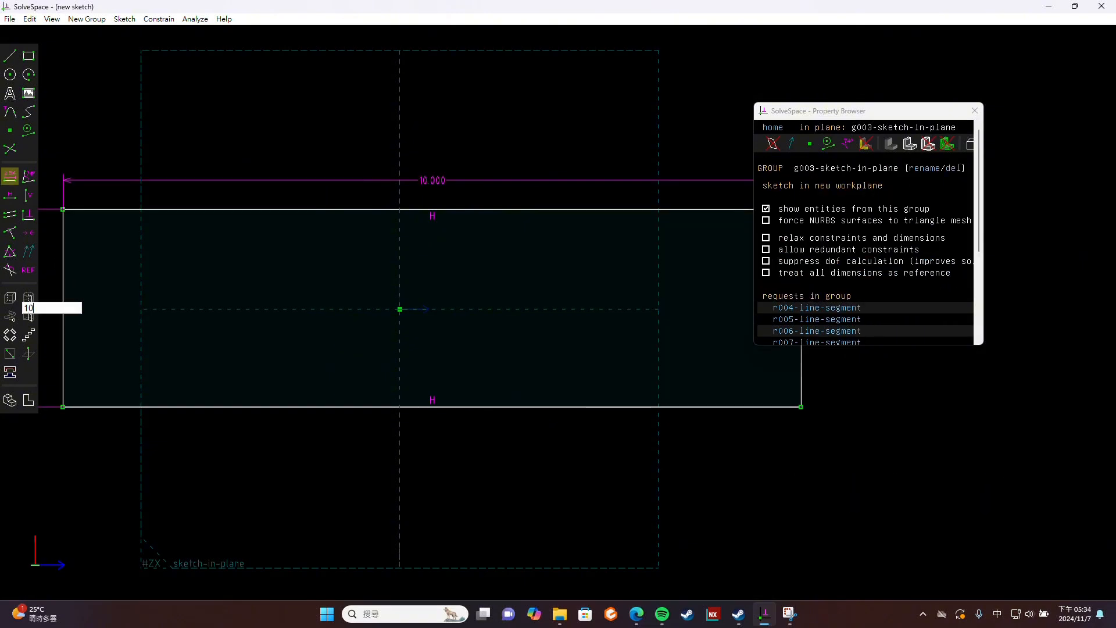
pyautogui.press('Return')
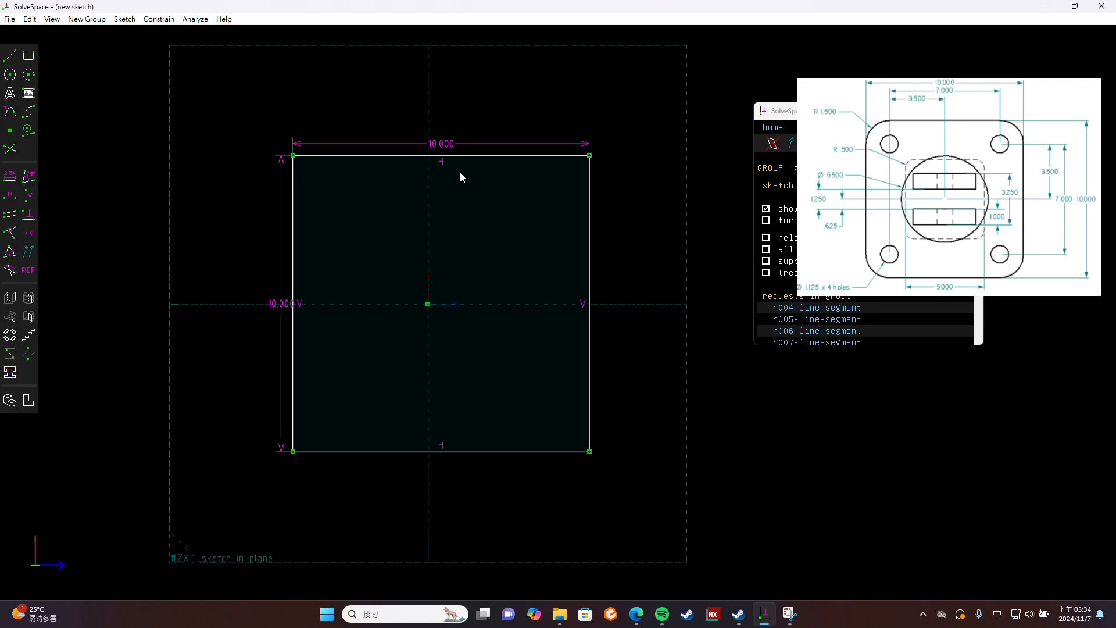
# Centre the square on the origin by setting its top and left edges each 5 from the origin point.
pyautogui.click(459, 156)
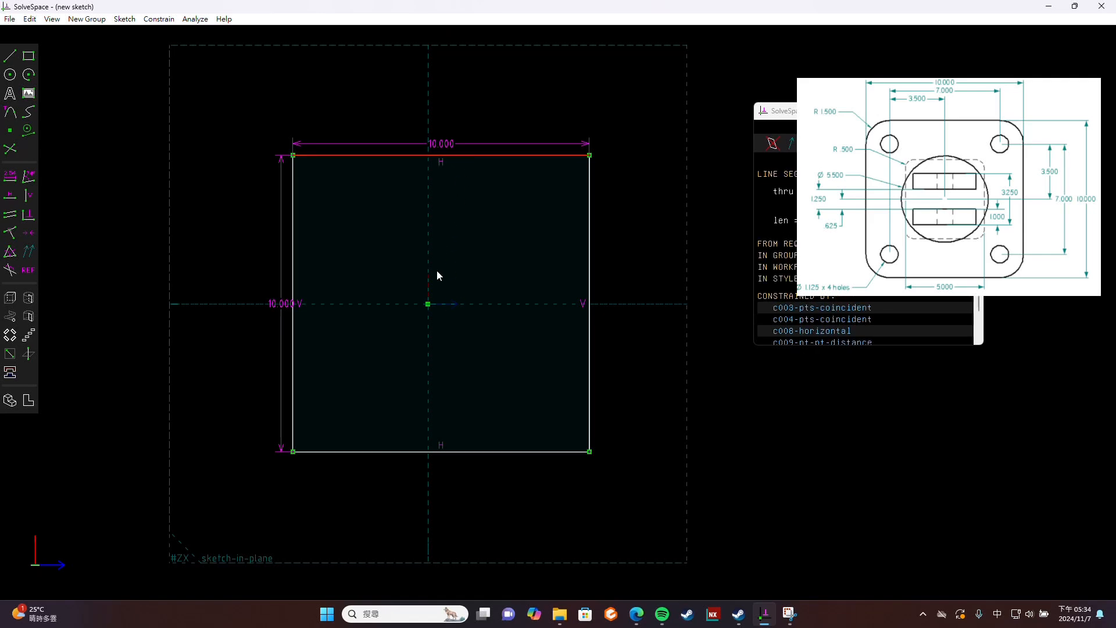
pyautogui.click(10, 178)
pyautogui.write('5.0196850394')
pyautogui.press('Return')
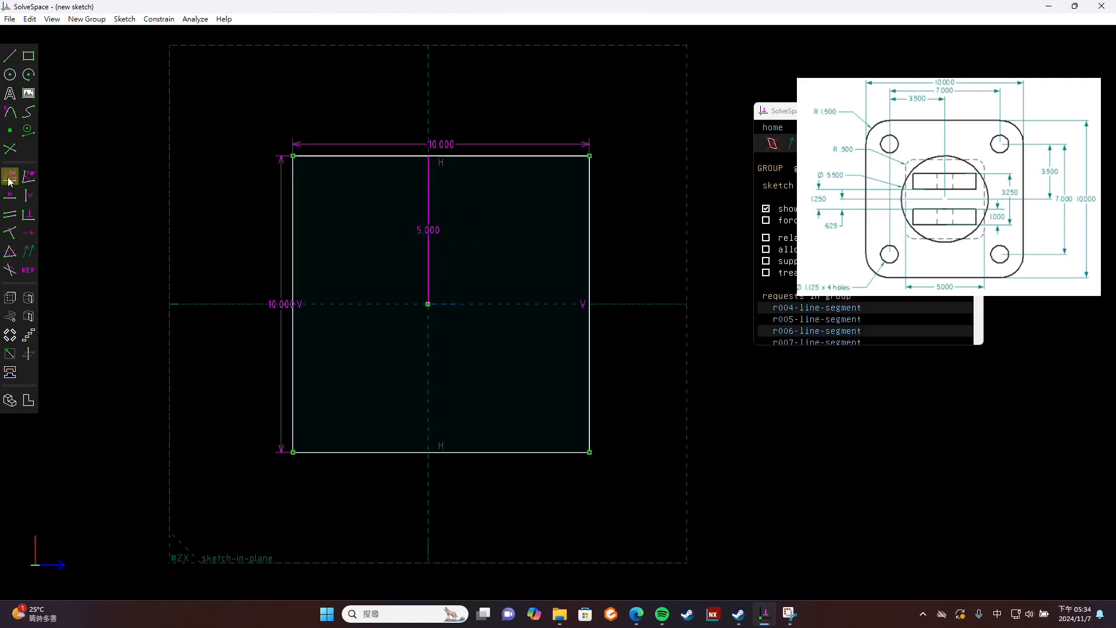
pyautogui.click(292, 260)
pyautogui.click(427, 305)
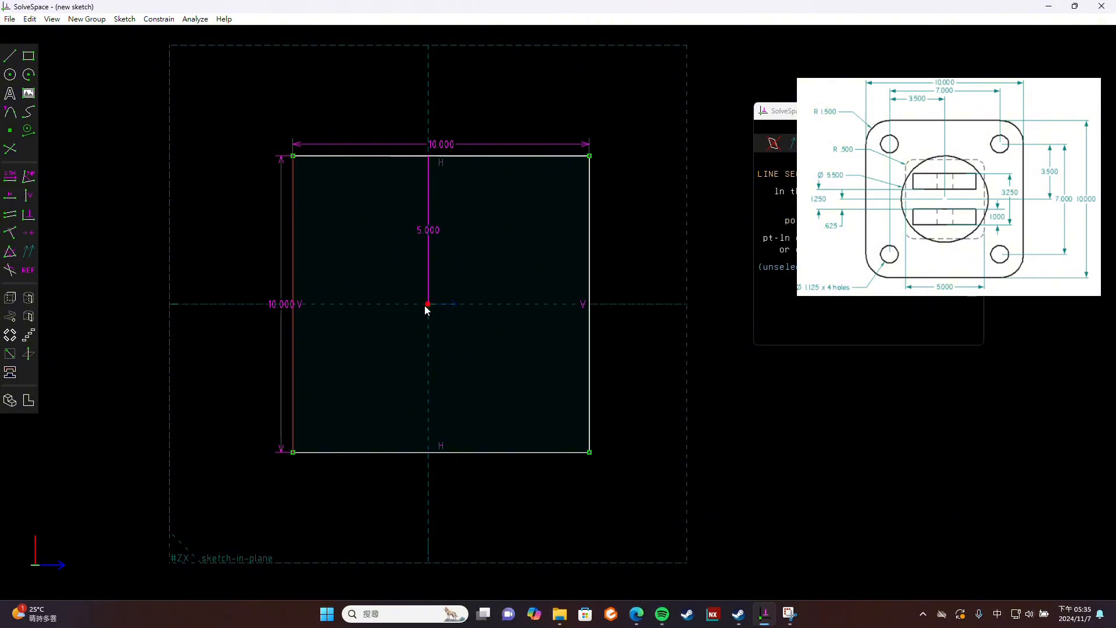
pyautogui.click(12, 179)
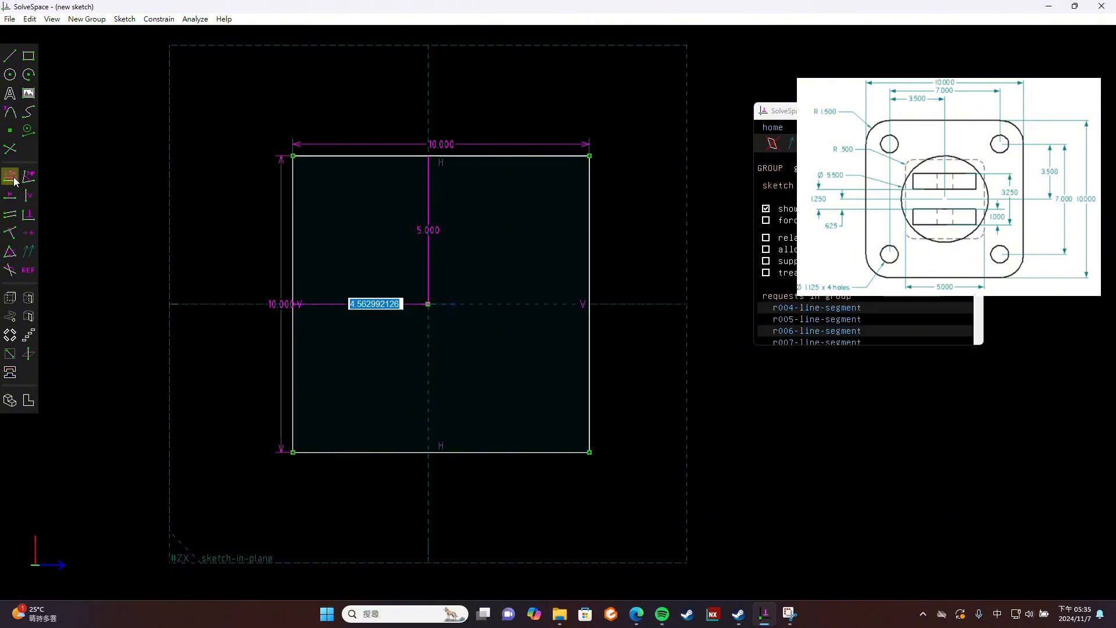
pyautogui.write('5')
pyautogui.press('Return')
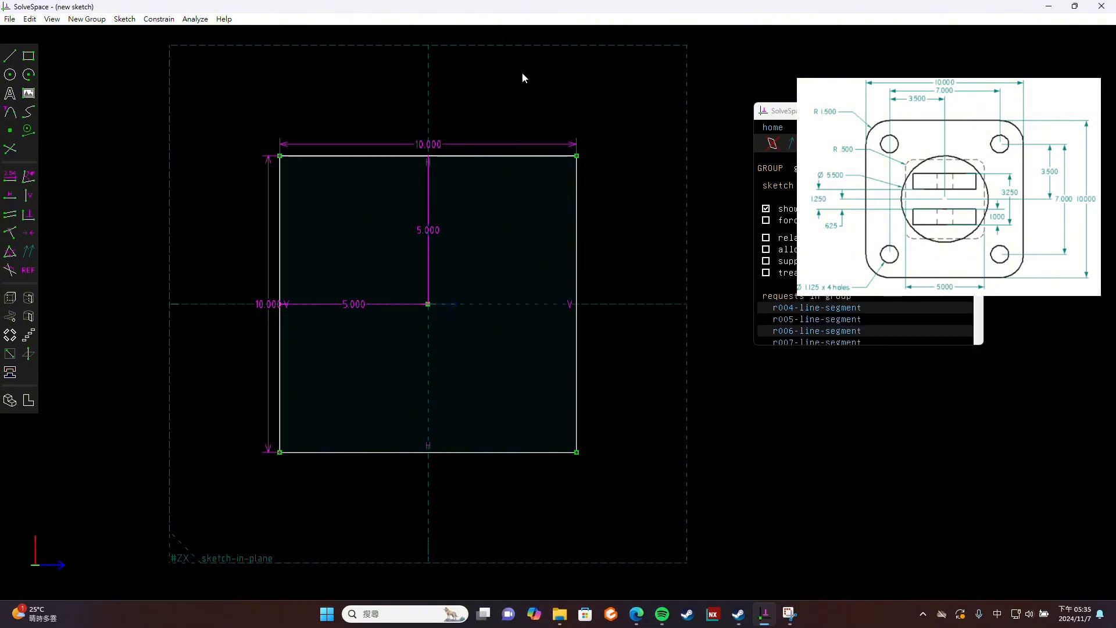
# Round all four corners of the square with tangent arcs.
pyautogui.click(280, 156)
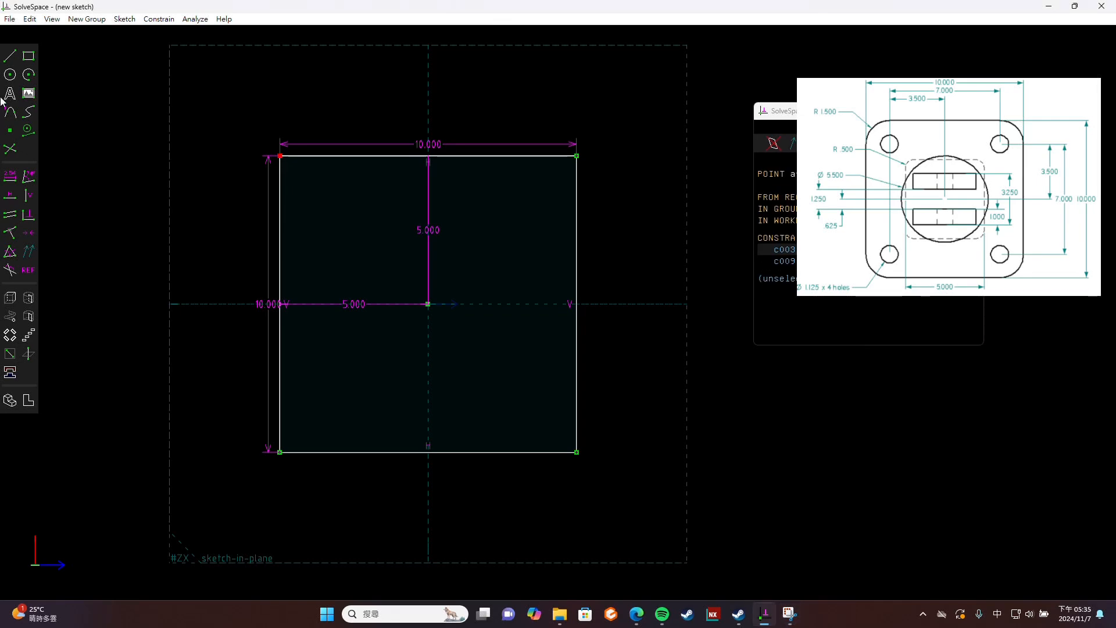
pyautogui.click(9, 112)
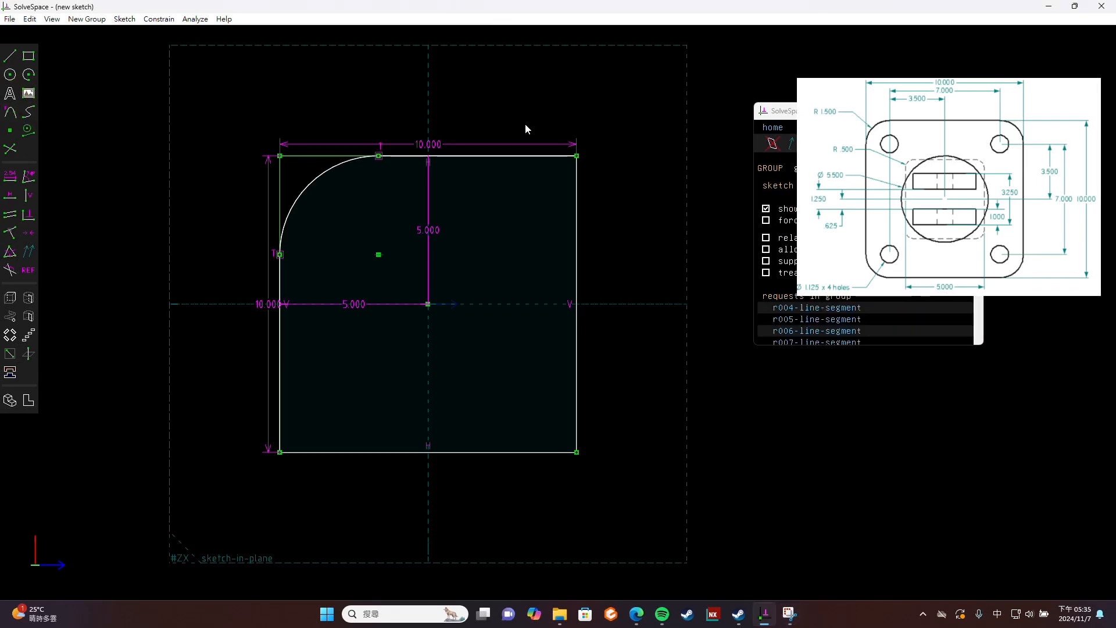
pyautogui.click(10, 111)
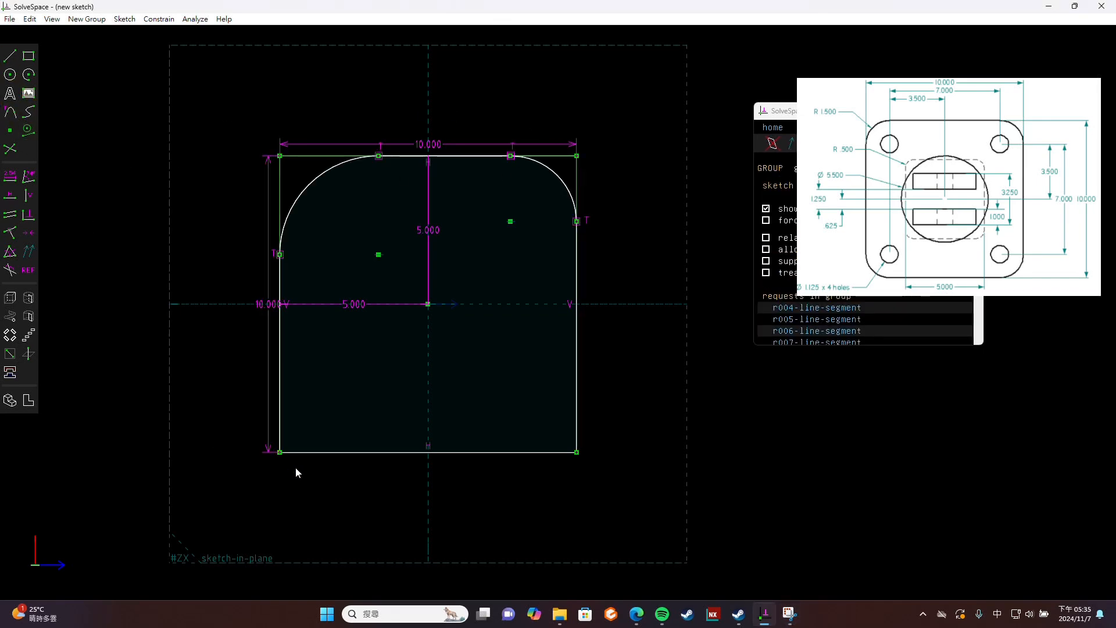
pyautogui.click(281, 453)
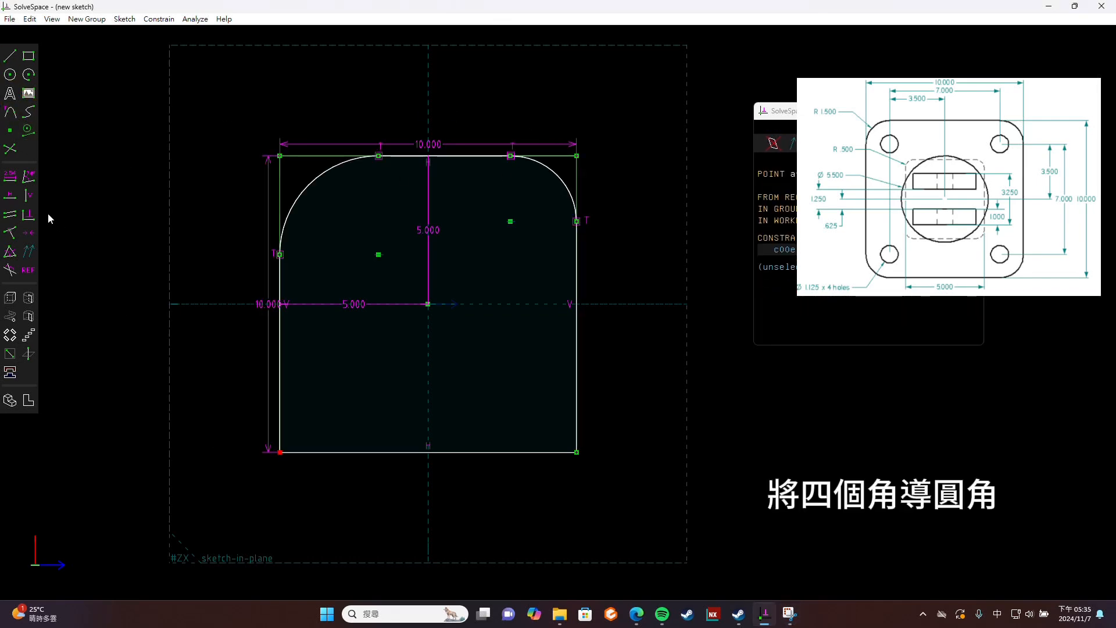
pyautogui.click(10, 114)
pyautogui.click(576, 454)
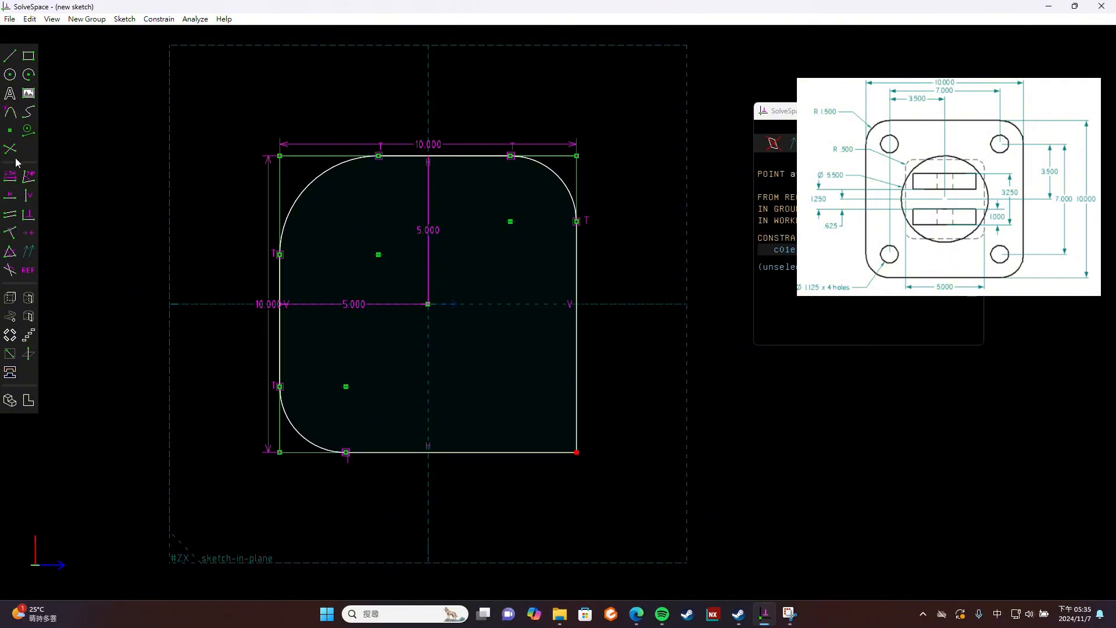
pyautogui.click(10, 112)
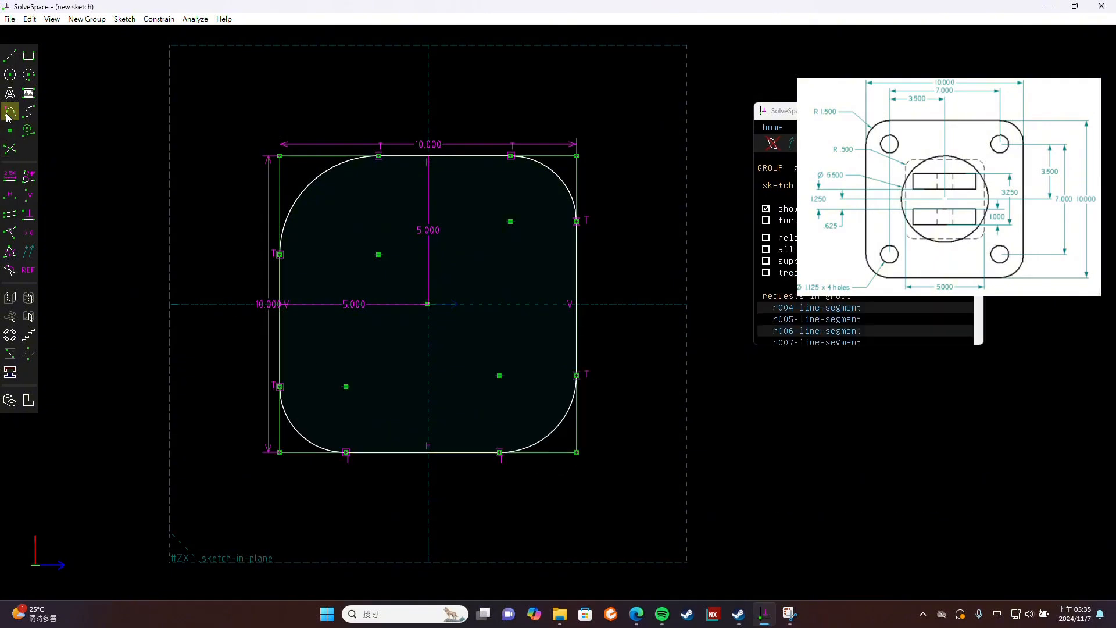
# Set the diameters of the upper-left and upper-right corner arcs to 3.
pyautogui.click(317, 180)
pyautogui.click(12, 182)
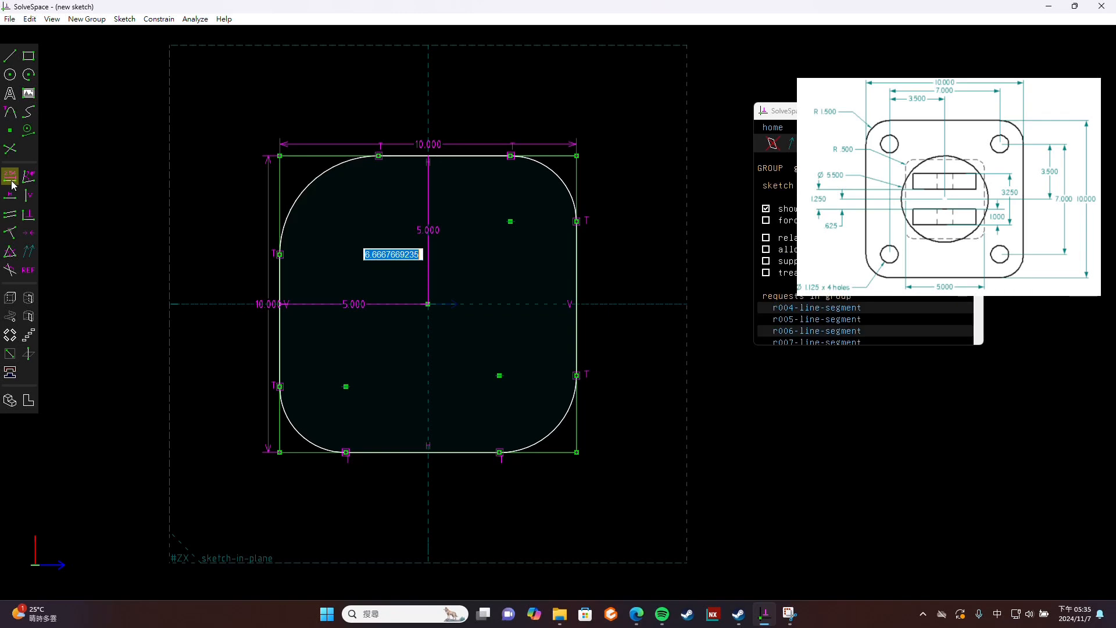
pyautogui.write('3')
pyautogui.press('Return')
pyautogui.click(542, 163)
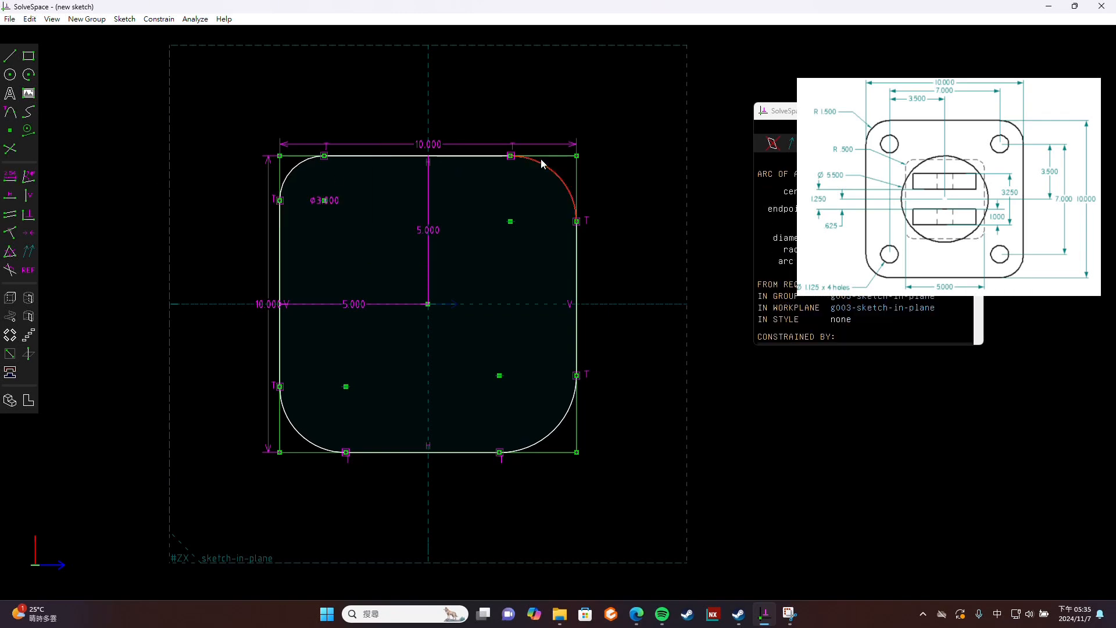
pyautogui.click(13, 181)
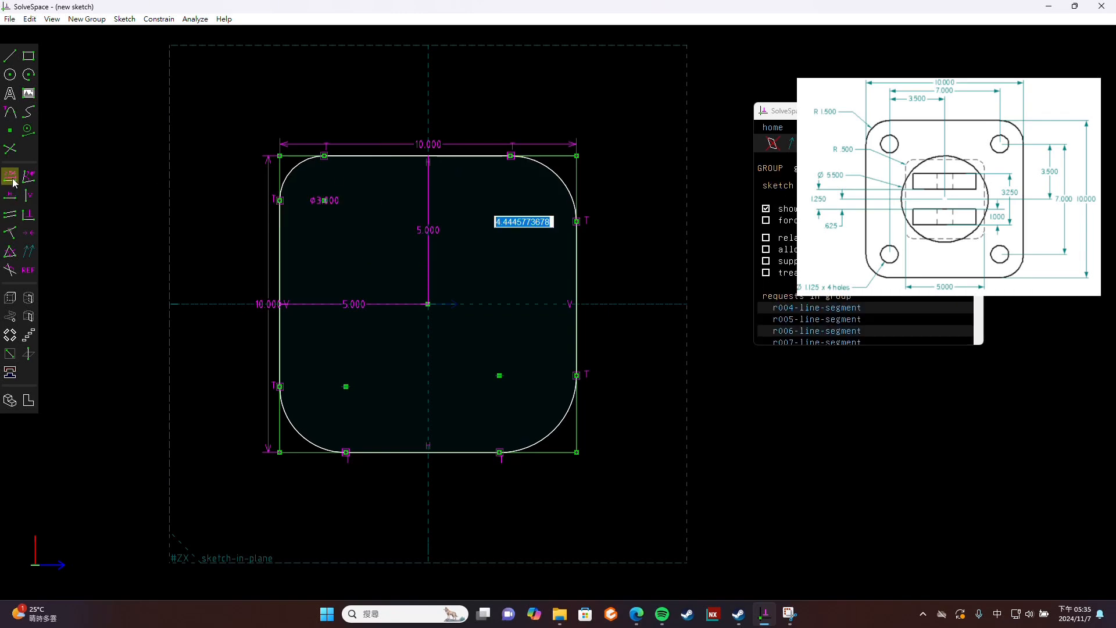
pyautogui.write('3')
pyautogui.press('Return')
# Set the diameters of the lower-right and lower-left corner arcs to 3.
pyautogui.click(561, 426)
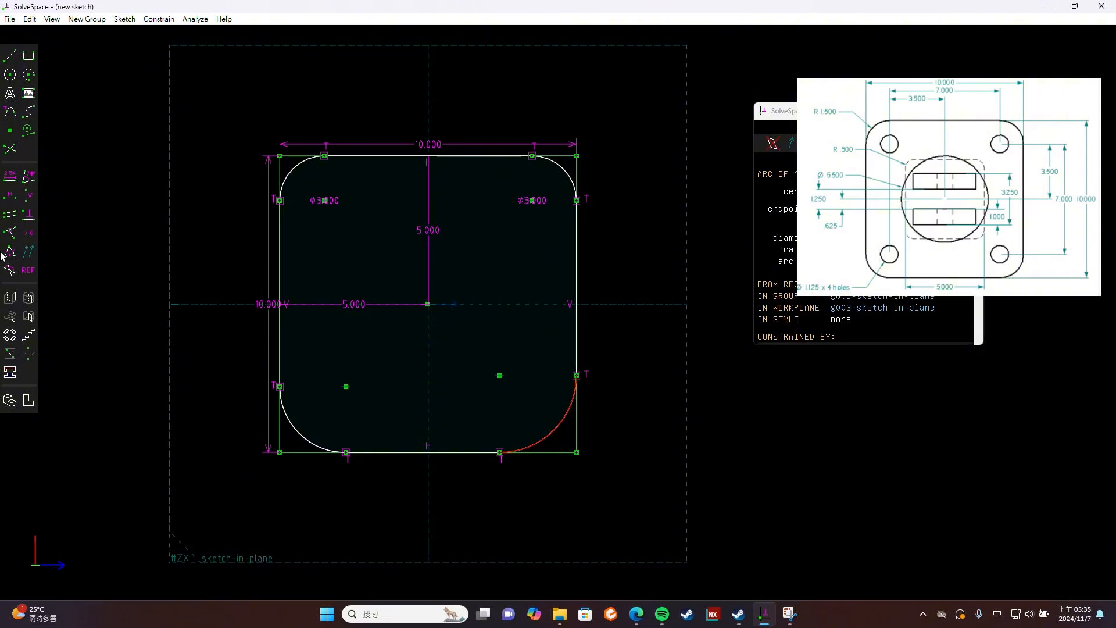
pyautogui.click(11, 181)
pyautogui.write('3')
pyautogui.press('Return')
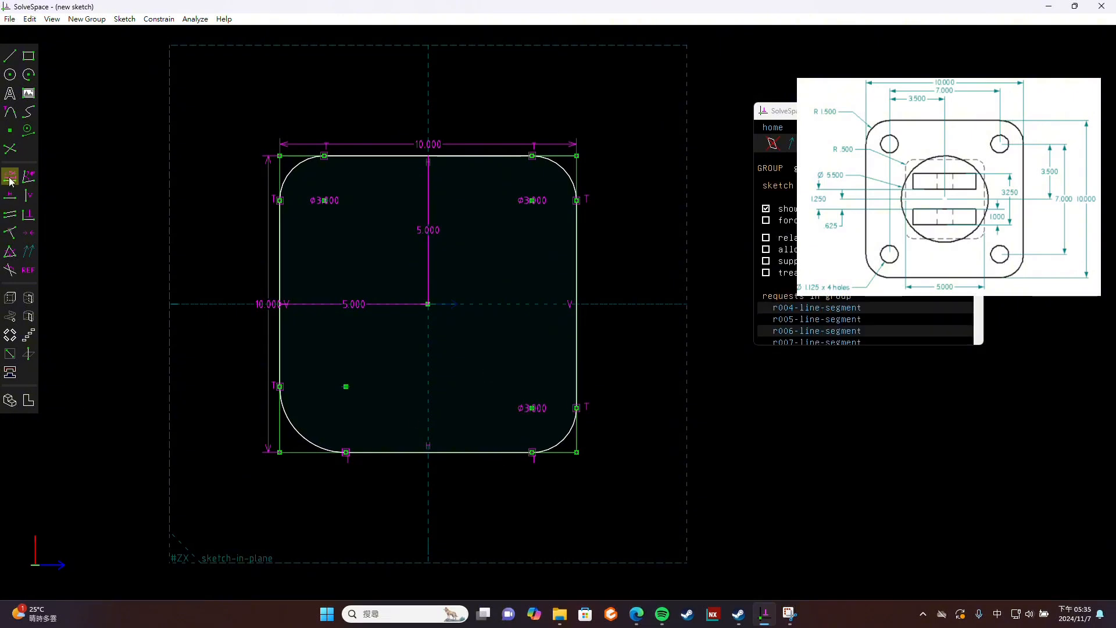
pyautogui.click(298, 427)
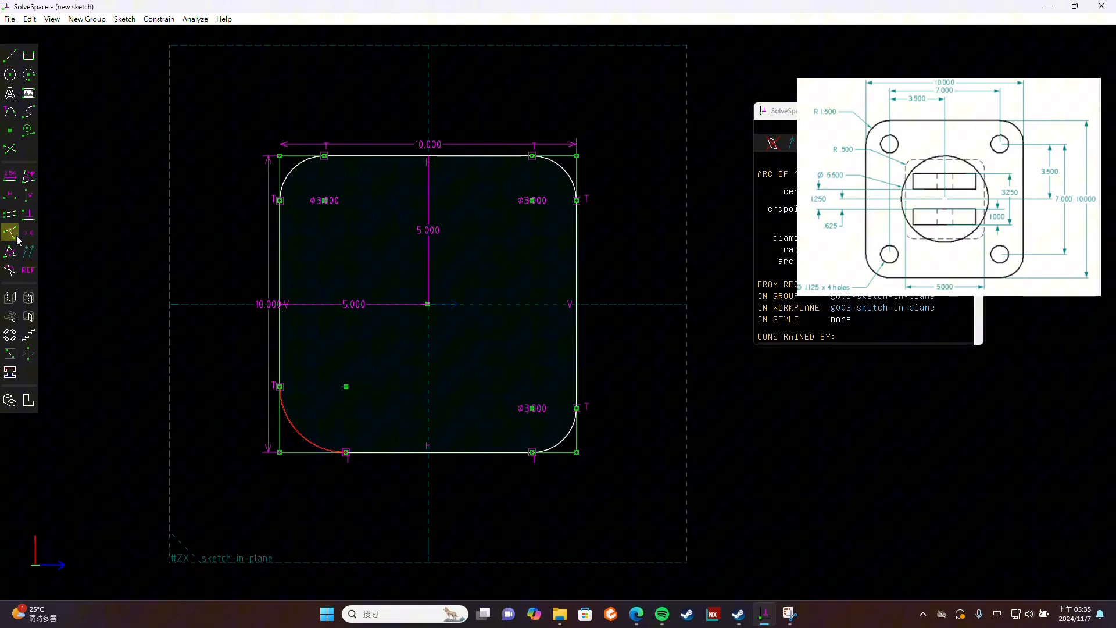
pyautogui.click(11, 184)
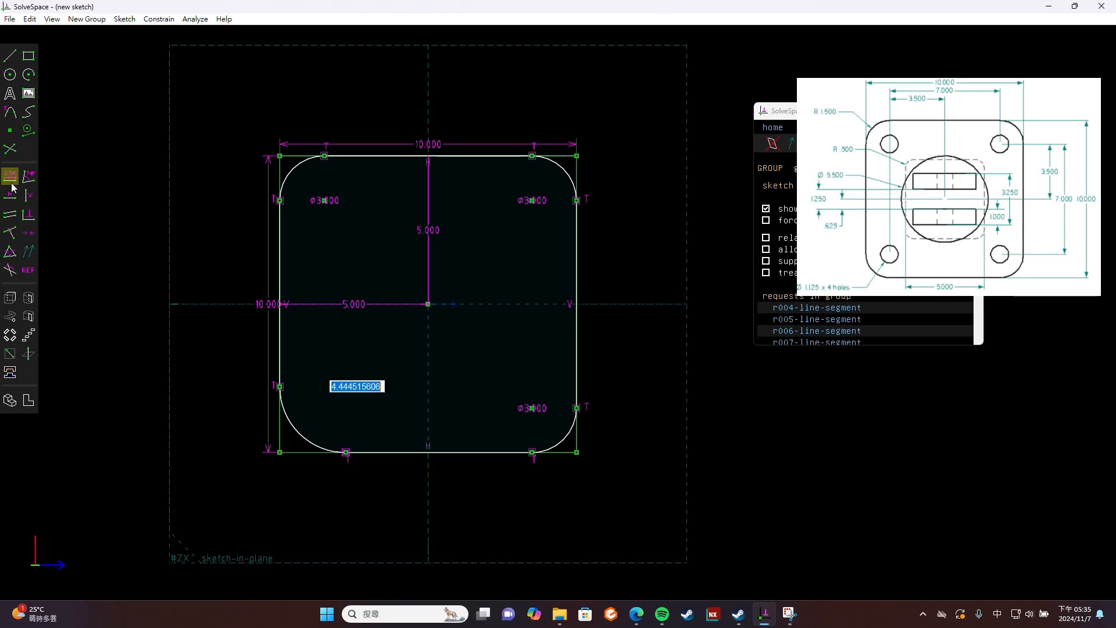
pyautogui.write('3')
pyautogui.press('Return')
# Draw circles about 1.69 and 1.27 in diameter, centred on the upper-left and upper-right corner arcs' centre points respectively.
pyautogui.click(10, 75)
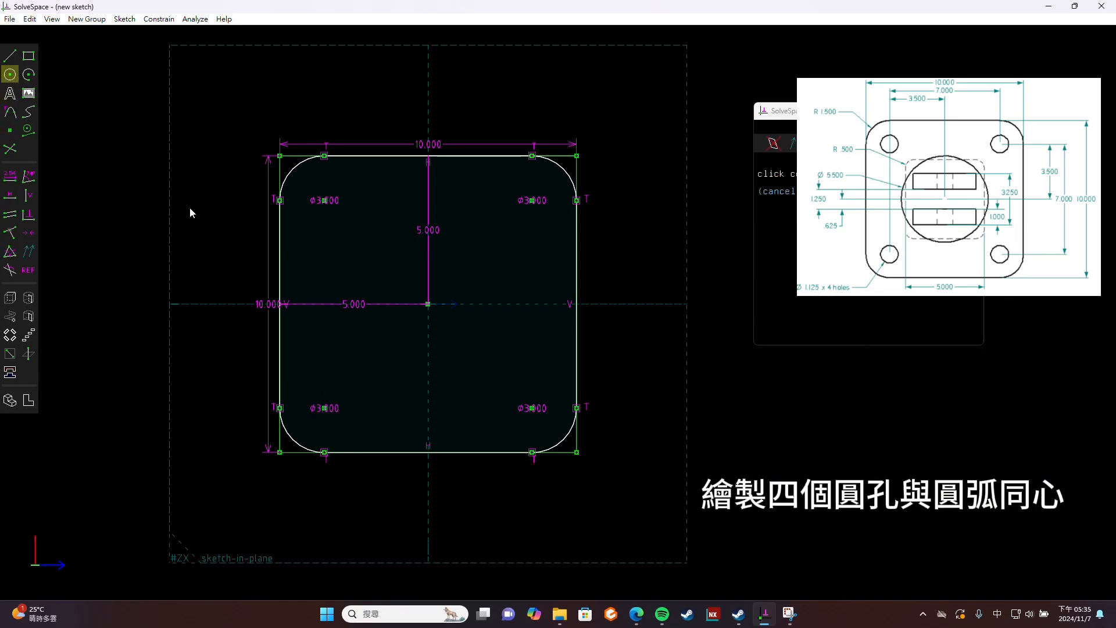
pyautogui.click(325, 199)
pyautogui.click(339, 219)
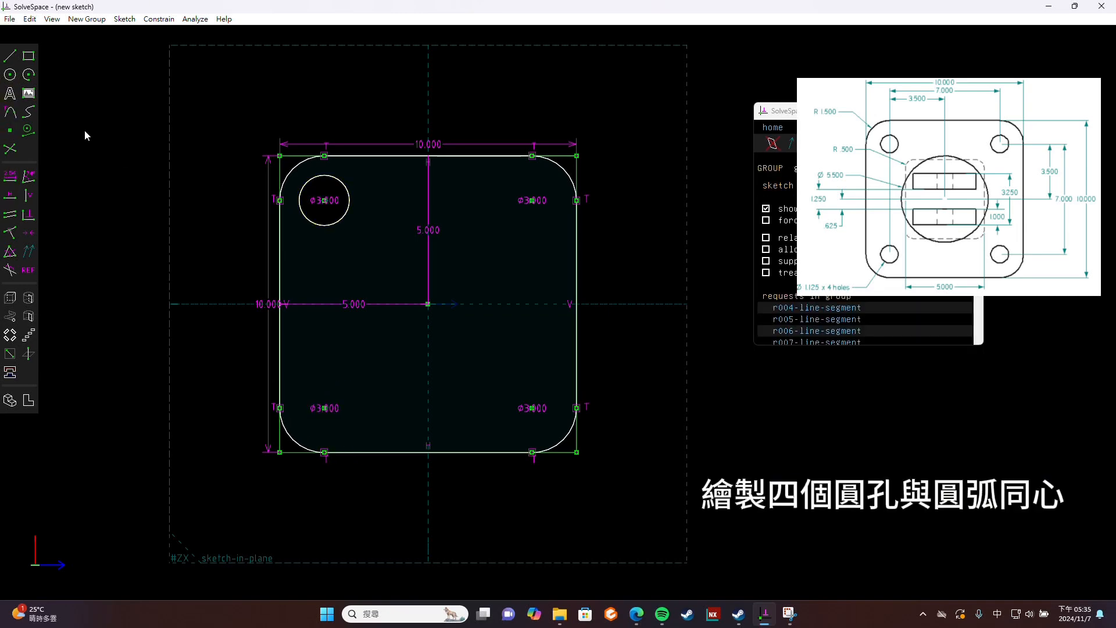
pyautogui.click(8, 76)
pyautogui.click(531, 200)
pyautogui.click(543, 215)
# Draw circles centred on the lower-right and lower-left corner arcs' centre points, the lower-left one about 1.73 in diameter.
pyautogui.click(14, 75)
pyautogui.click(531, 408)
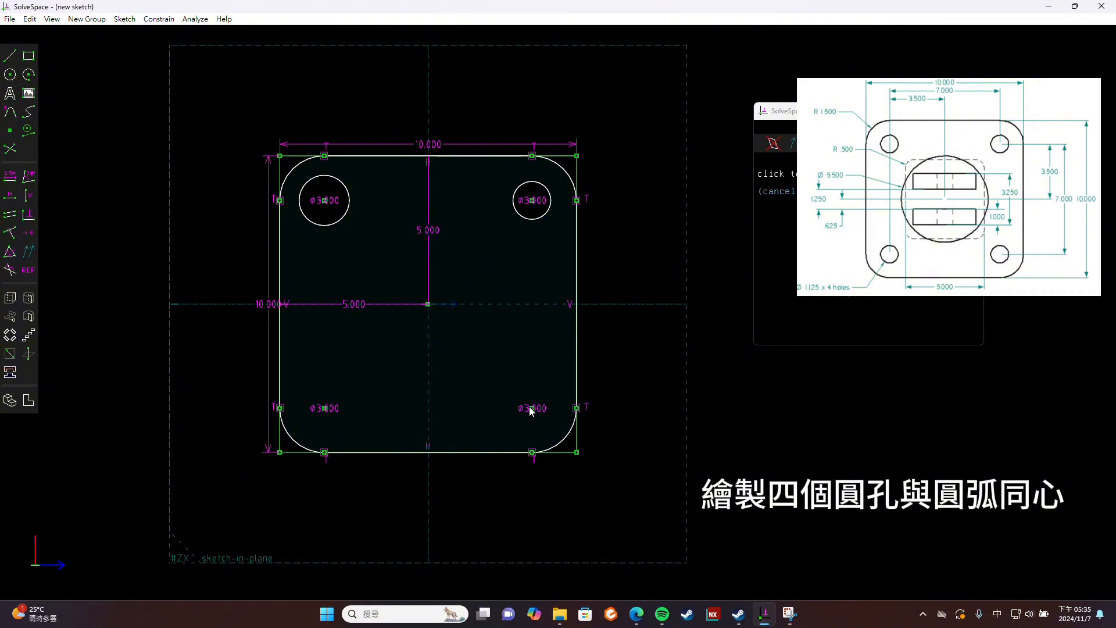
pyautogui.click(500, 413)
pyautogui.click(10, 81)
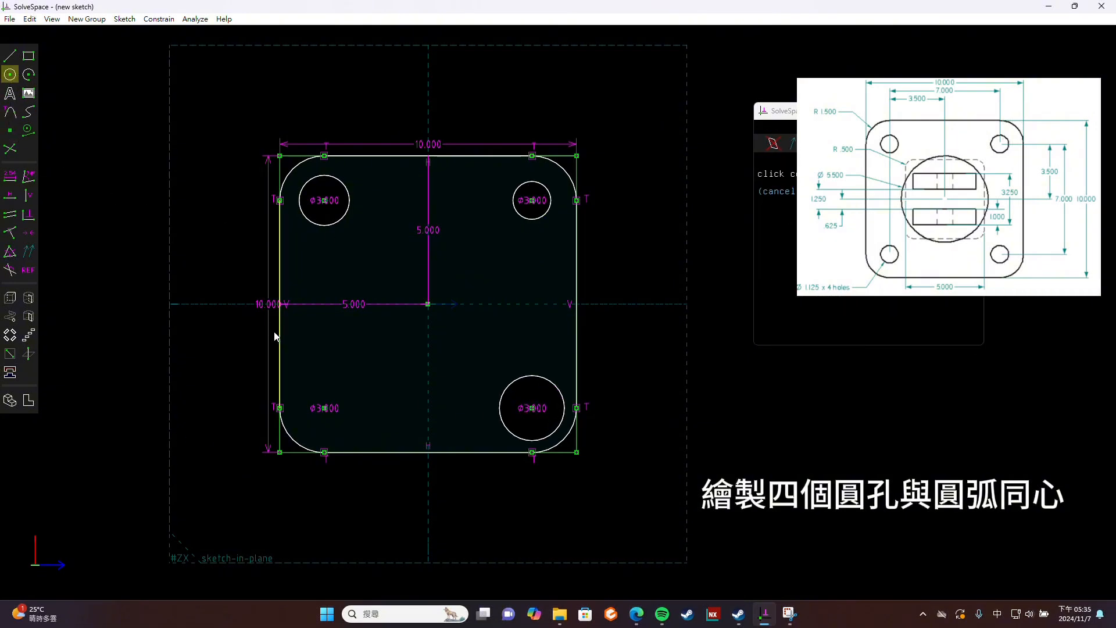
pyautogui.click(324, 408)
pyautogui.click(349, 406)
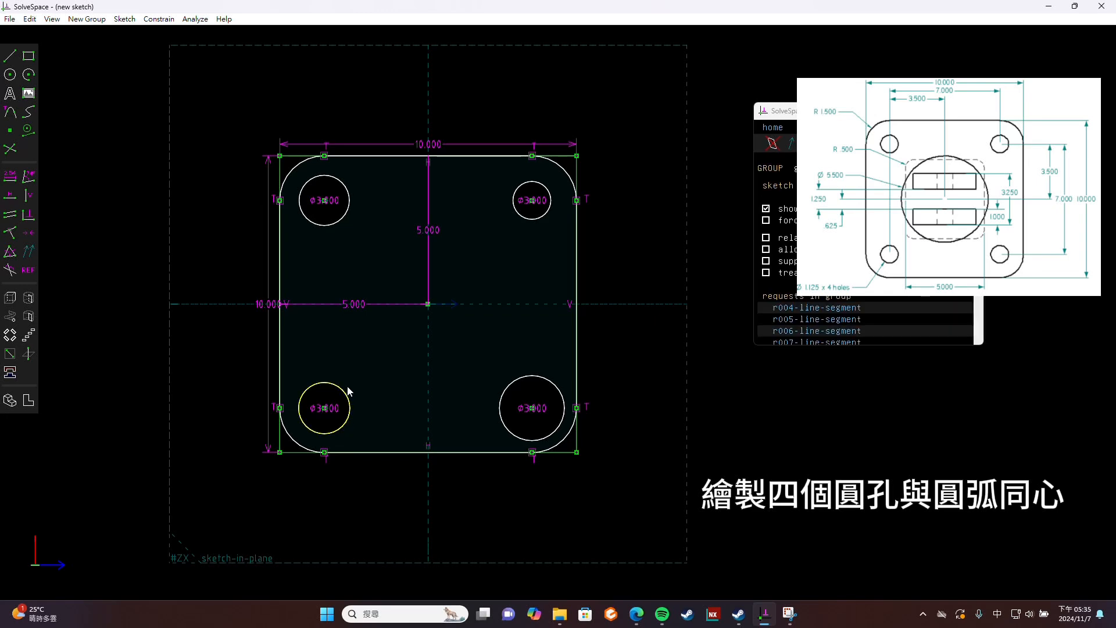
# Set the diameters of the lower-left and lower-right hole circles to 1.125.
pyautogui.click(9, 178)
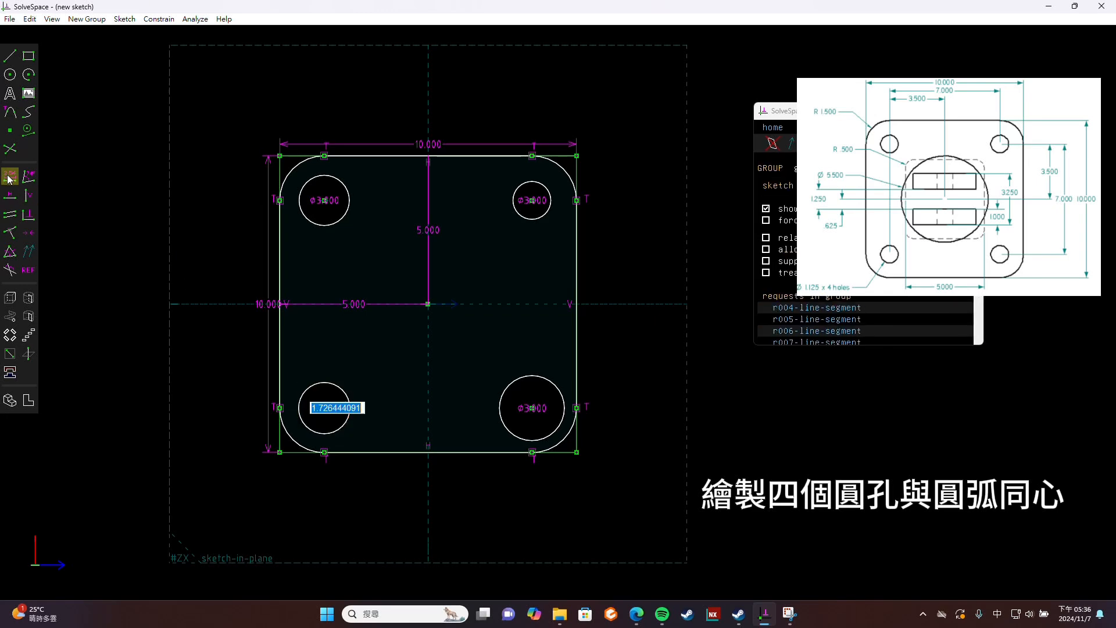
pyautogui.write('1.125')
pyautogui.press('Return')
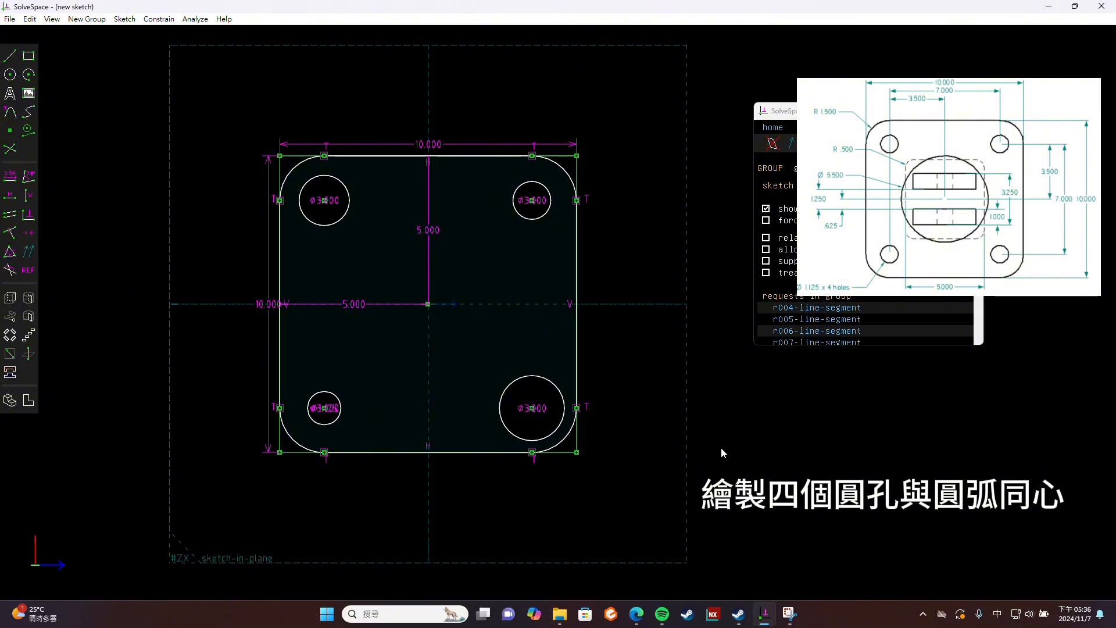
pyautogui.click(537, 382)
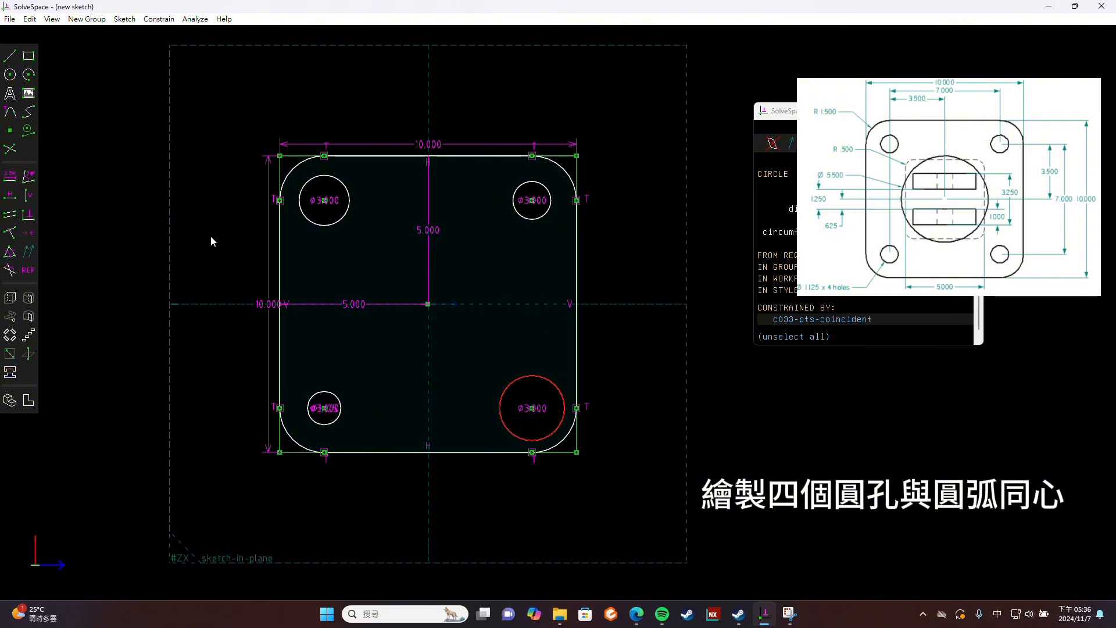
pyautogui.click(10, 175)
pyautogui.write('1.125')
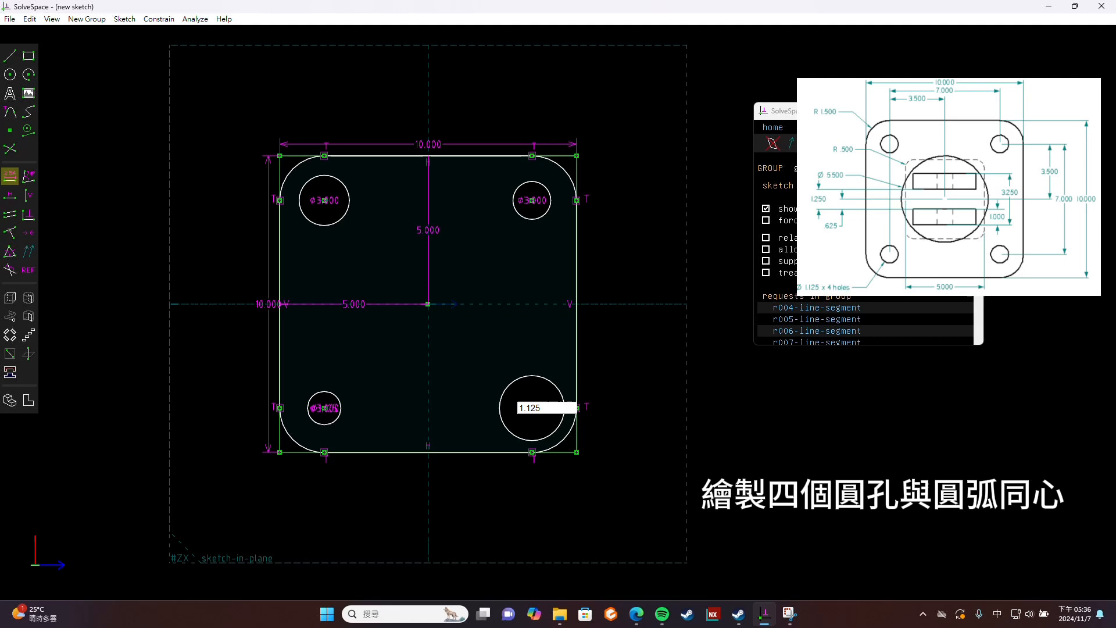
pyautogui.hotkey('ctrl', 'a')
pyautogui.press('Return')
# Set the diameters of the upper-left and upper-right hole circles to 1.125.
pyautogui.click(333, 223)
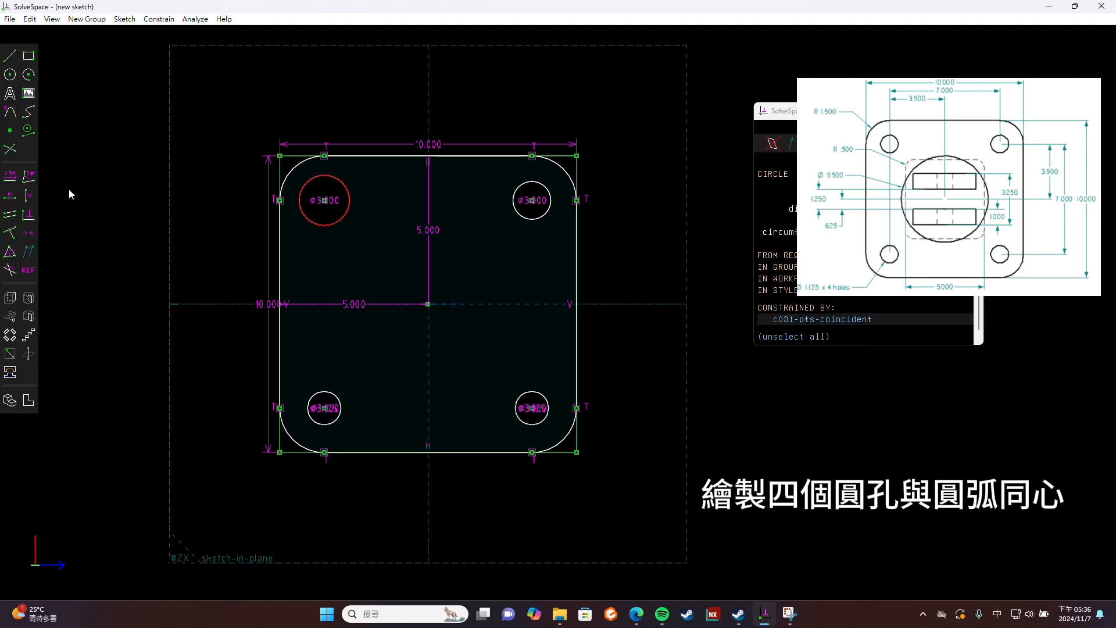
pyautogui.click(9, 180)
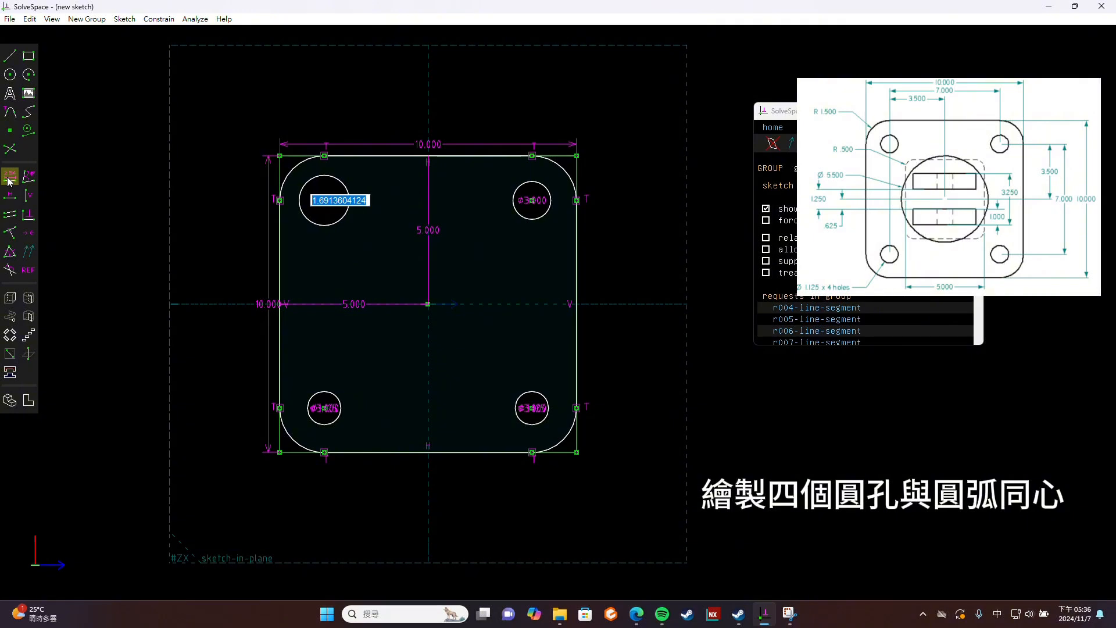
pyautogui.write('1.125')
pyautogui.press('Return')
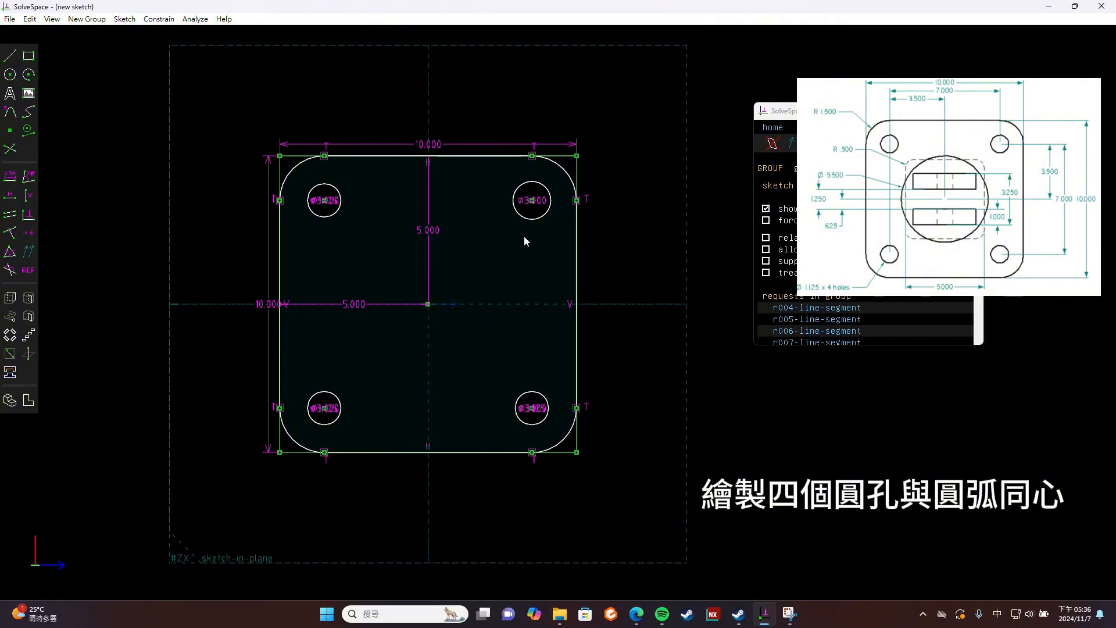
pyautogui.click(524, 218)
pyautogui.click(13, 179)
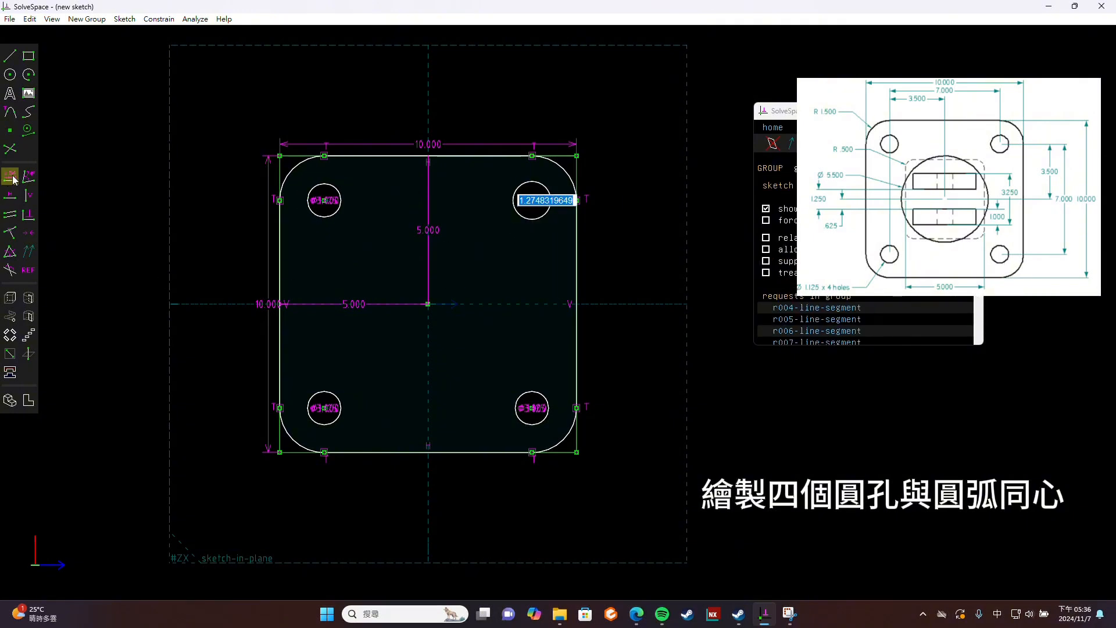
pyautogui.write('1.125')
pyautogui.press('Return')
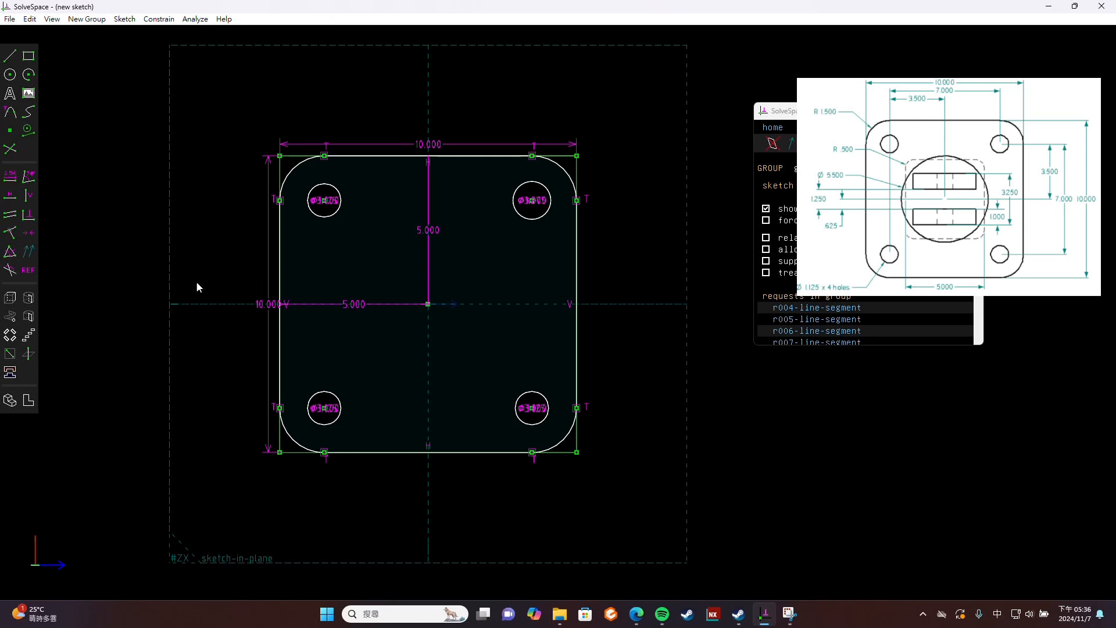
# Extrude the base sketch with its four holes and constrain the plate thickness to 0.75.
pyautogui.scroll(-1, 454, 329)
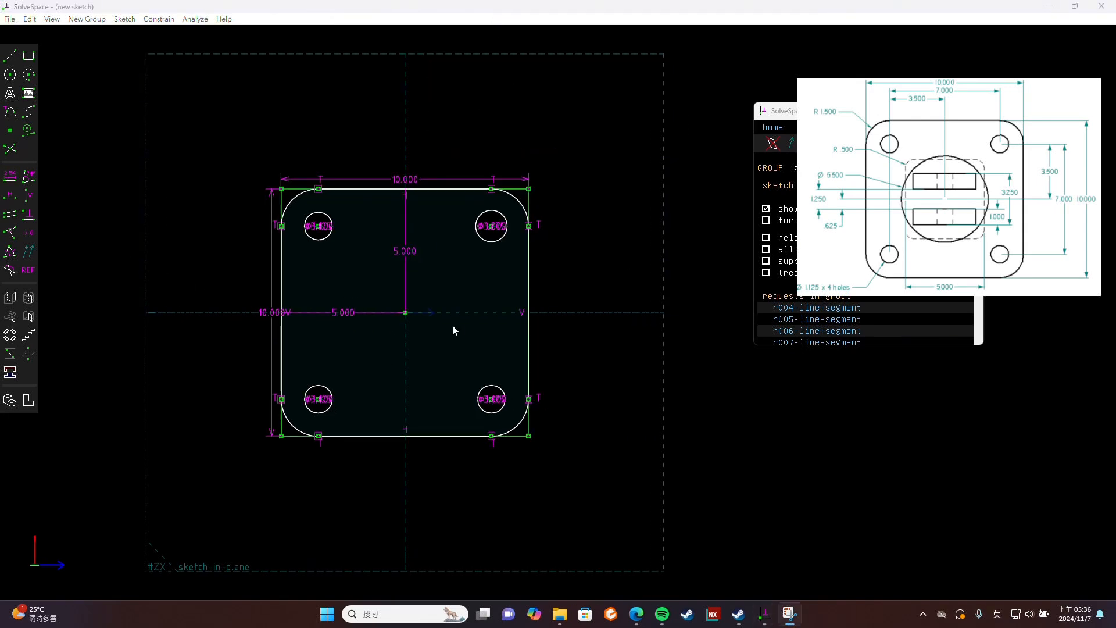
pyautogui.click(12, 299)
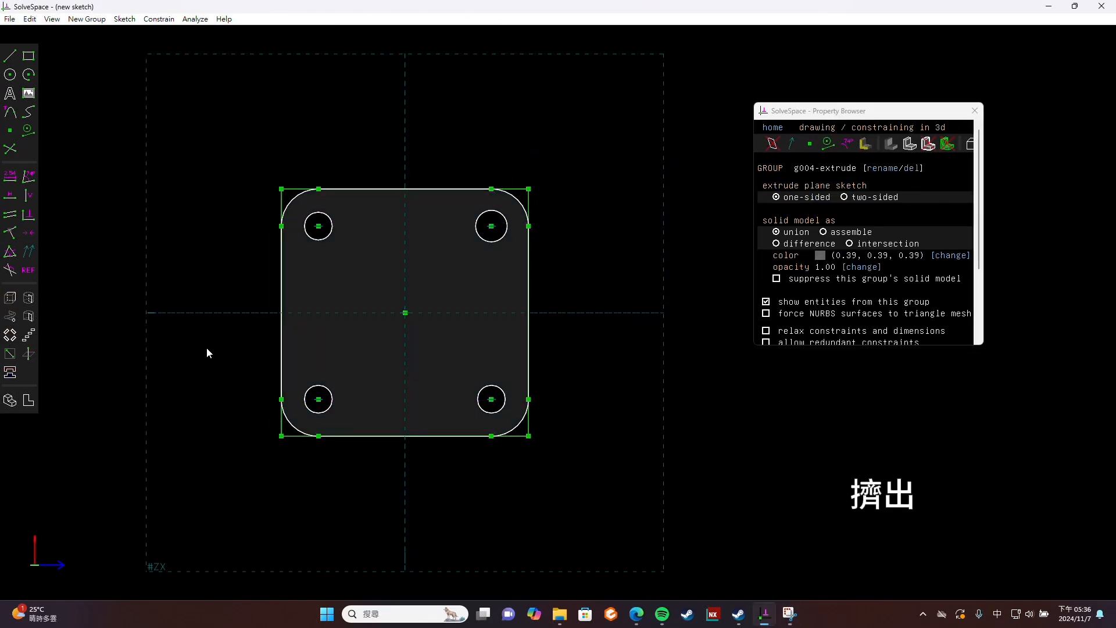
pyautogui.moveTo(427, 440); pyautogui.dragTo(423, 372, button='middle')
pyautogui.click(486, 340)
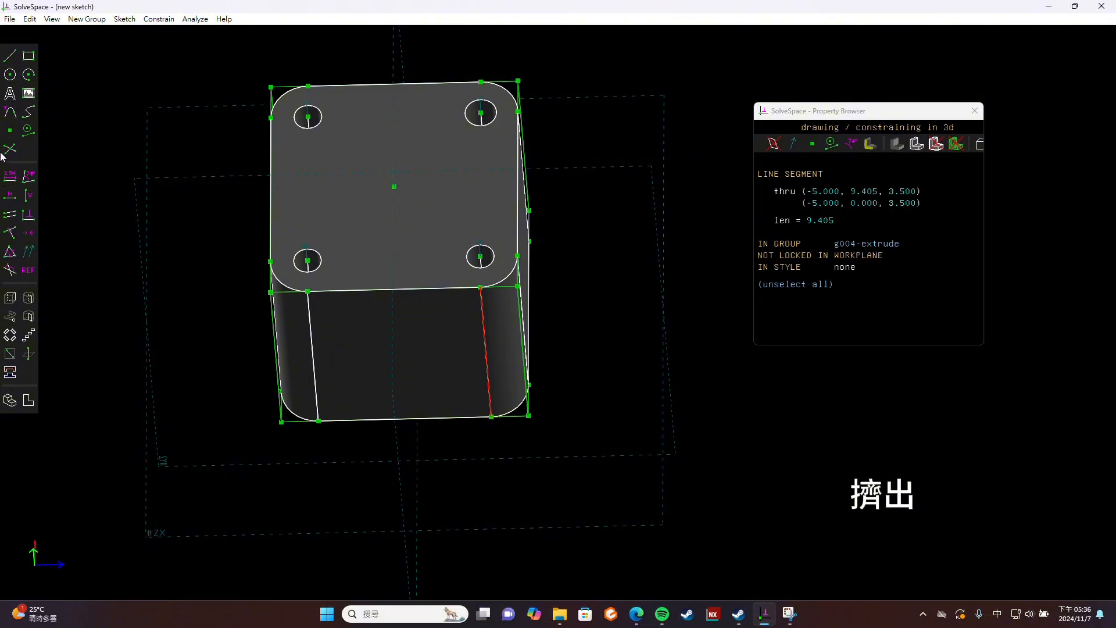
pyautogui.click(10, 177)
pyautogui.write('0.25')
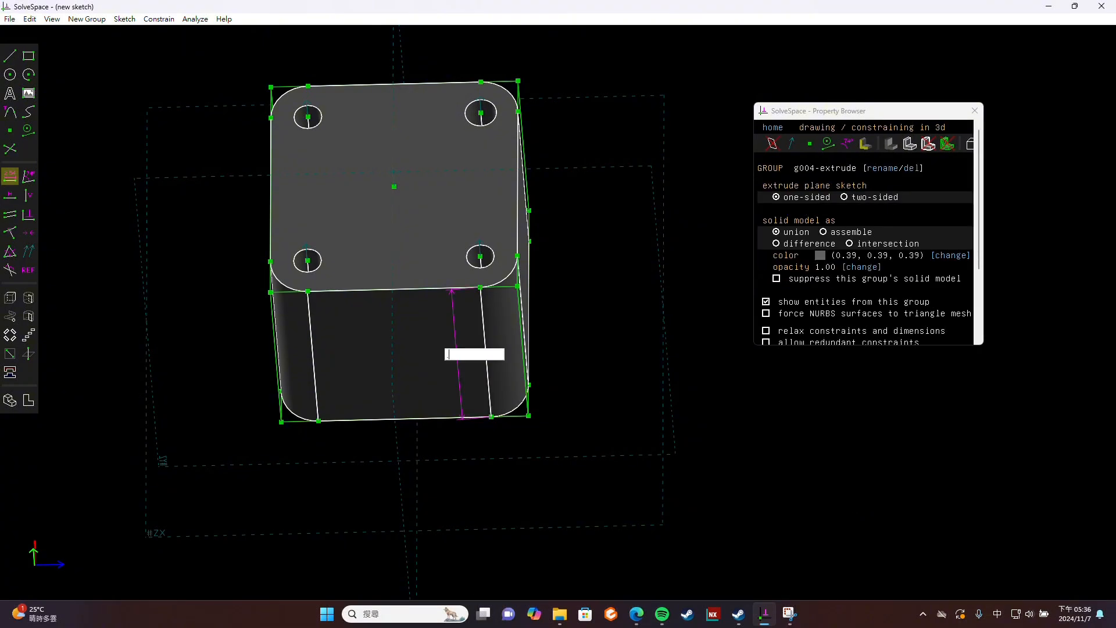
pyautogui.press('Return')
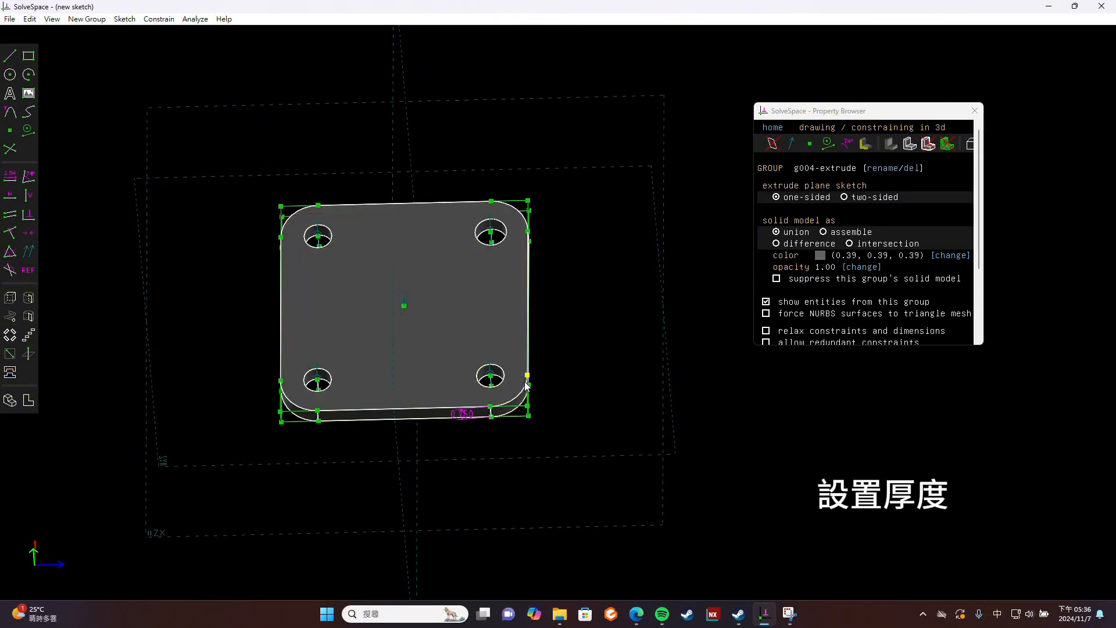
# Create a new sketch group in a workplane based on the ZX reference plane.
pyautogui.moveTo(699, 358); pyautogui.dragTo(644, 344, button='middle')
pyautogui.click(590, 318)
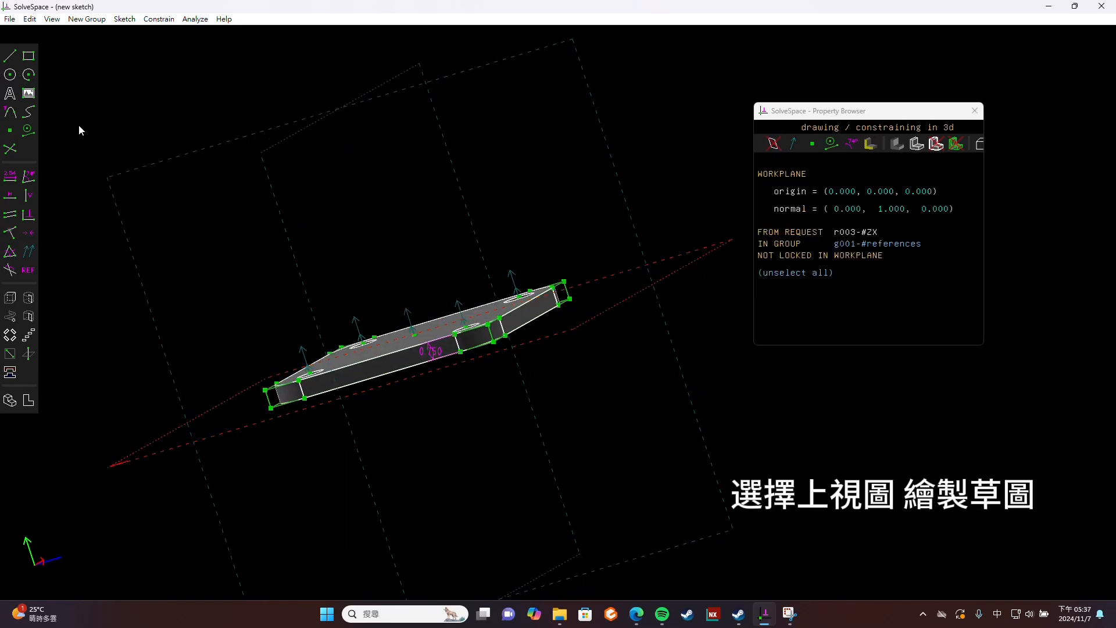
pyautogui.click(105, 19)
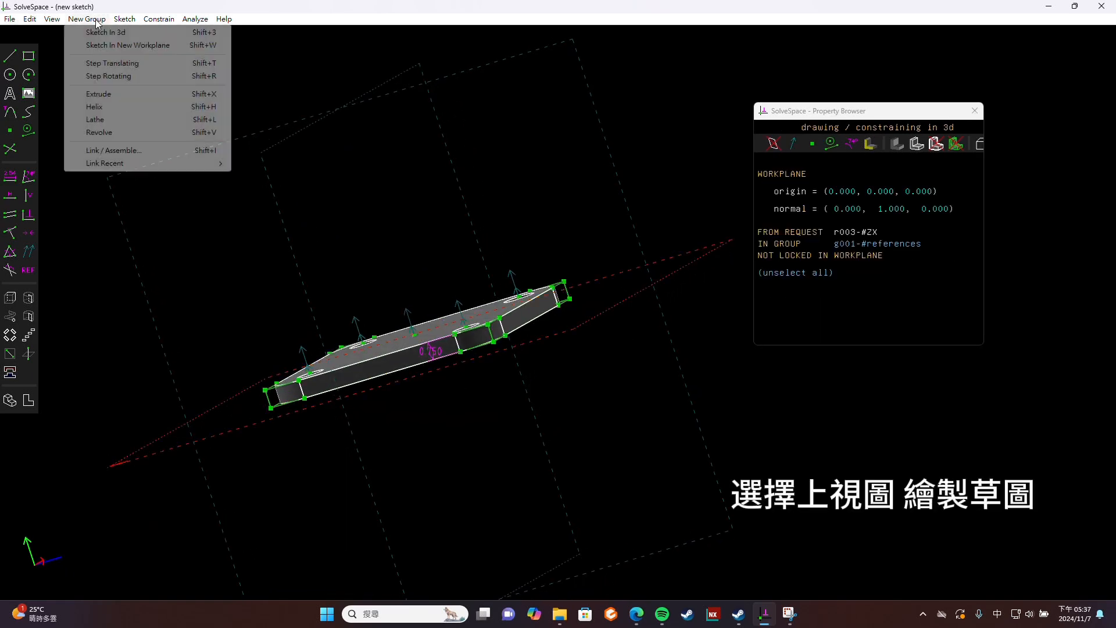
pyautogui.click(114, 45)
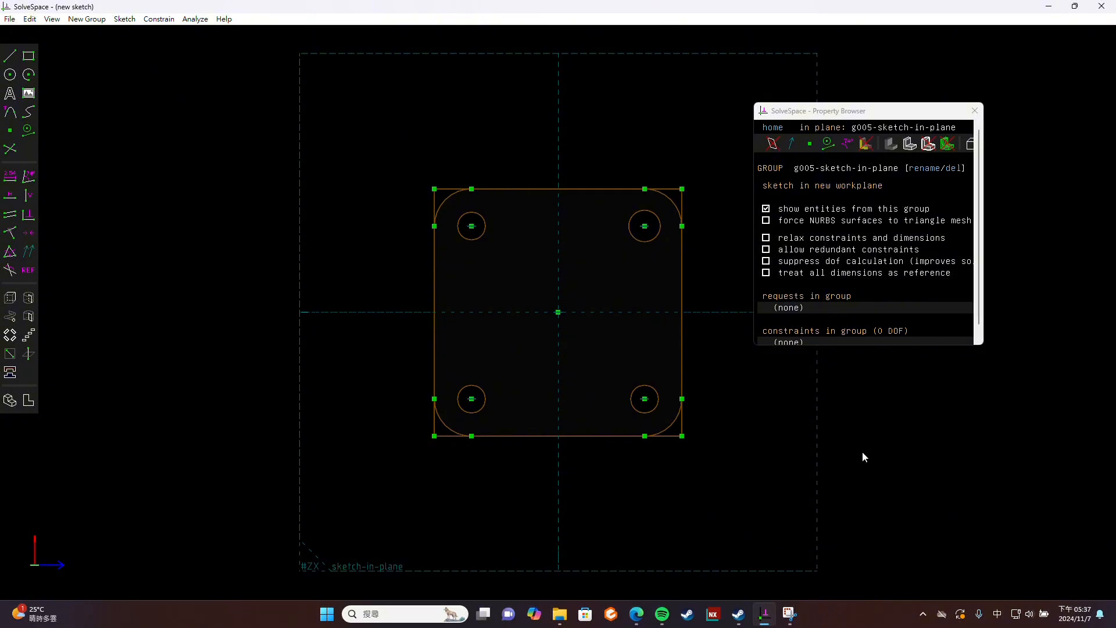
# Sketch a rectangle about 3.57 wide and 3.72 high around the origin, inside the four holes.
pyautogui.moveTo(862, 452)
pyautogui.mouseDown(button='right')
pyautogui.moveTo(740, 464)
pyautogui.moveTo(671, 416)
pyautogui.mouseUp(button='right')
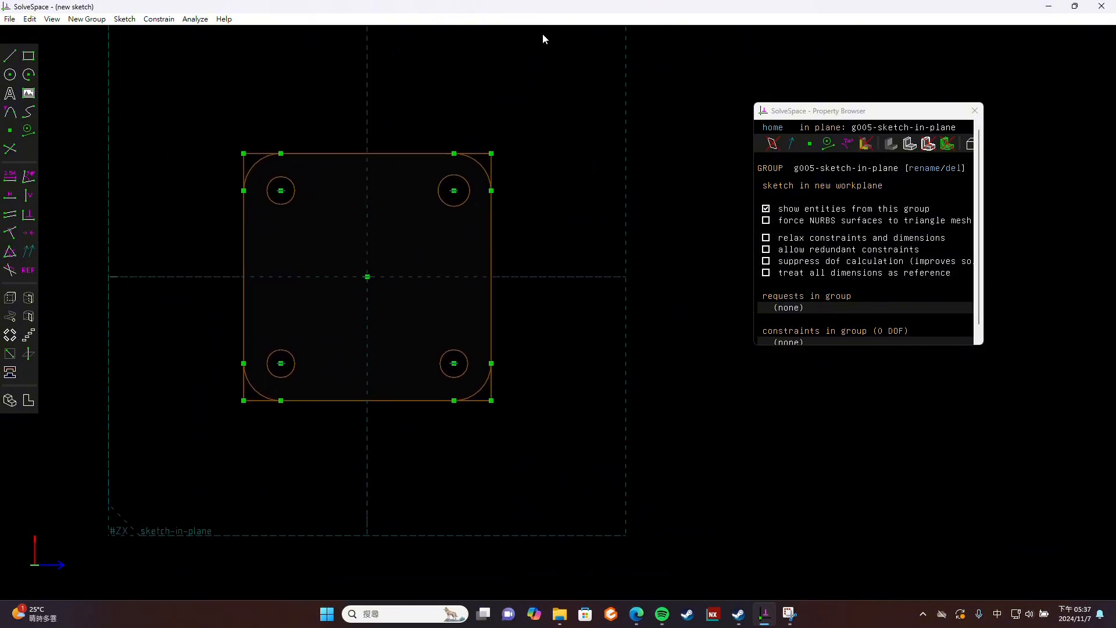
pyautogui.click(28, 56)
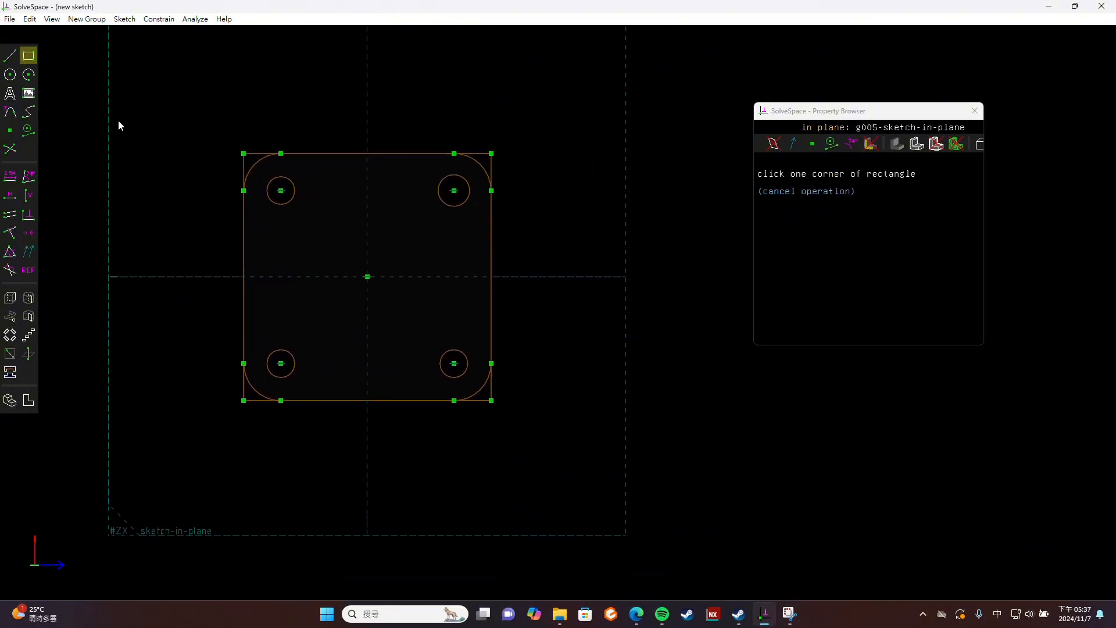
pyautogui.click(326, 235)
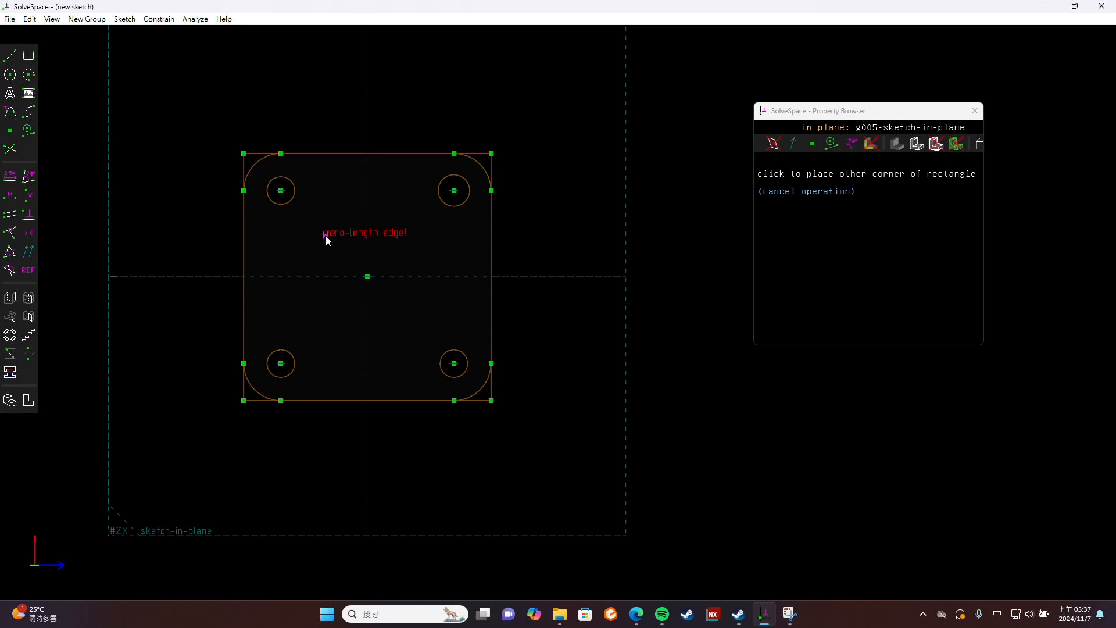
pyautogui.click(414, 327)
# Set the inner rectangle's width and height to 5 each.
pyautogui.click(394, 237)
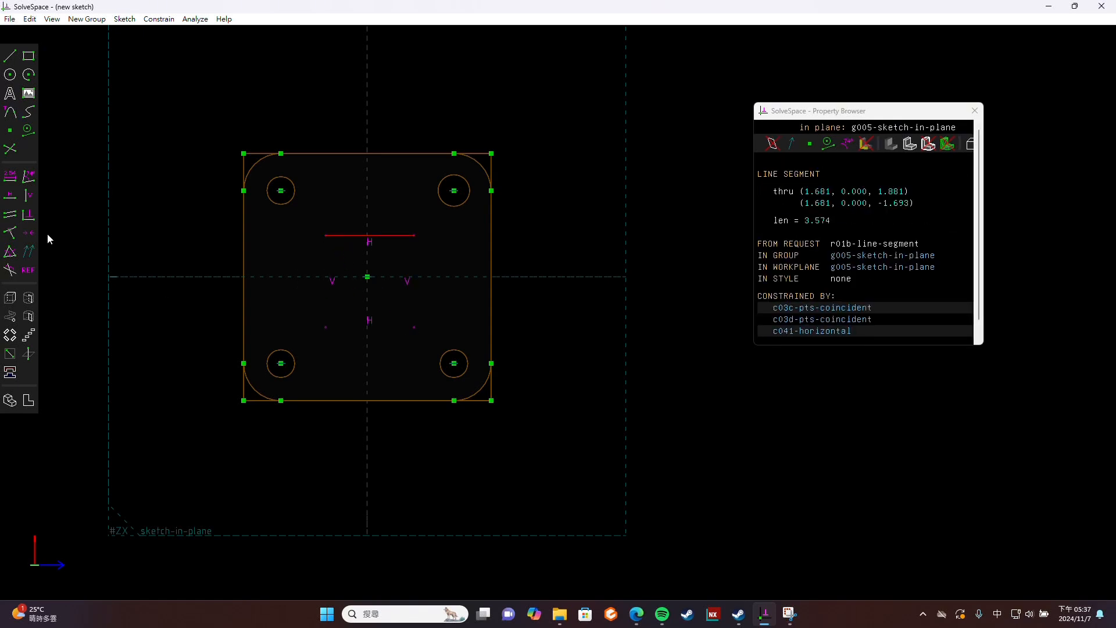
pyautogui.click(12, 179)
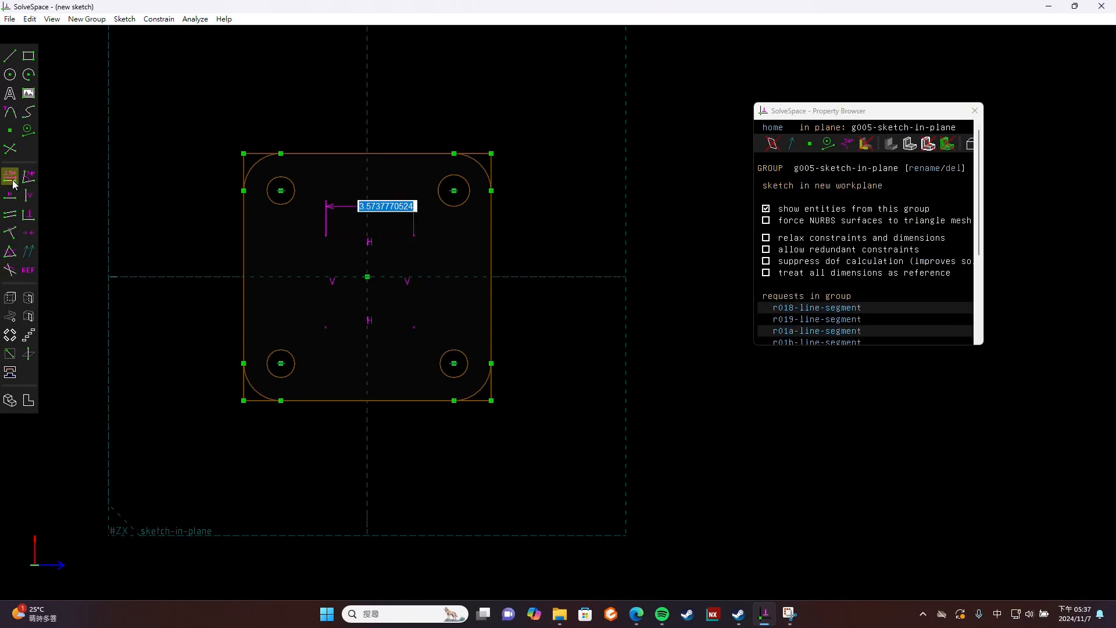
pyautogui.write('5')
pyautogui.press('Return')
pyautogui.click(430, 304)
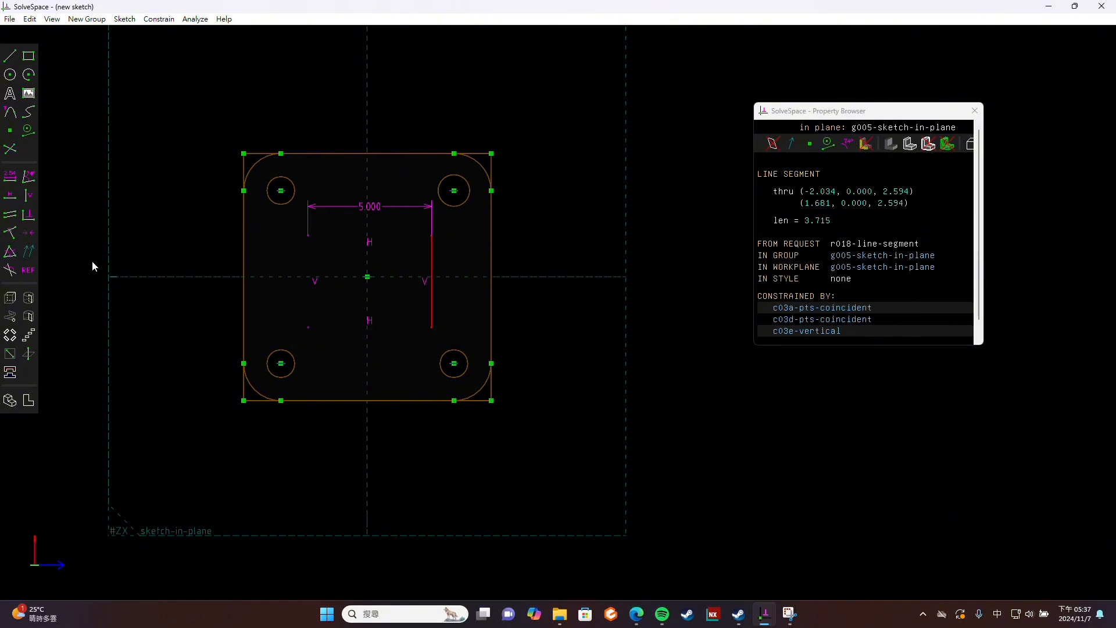
pyautogui.click(11, 176)
pyautogui.write('5')
pyautogui.press('Return')
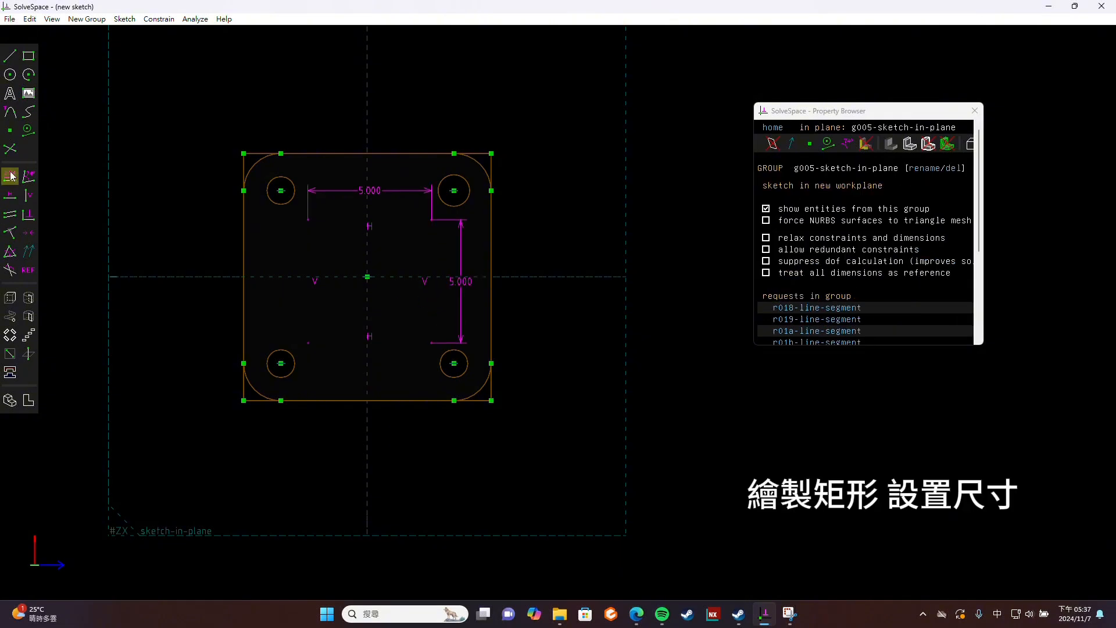
# Centre the inner square by setting the distances from the origin to its upper and right edges to 2.5.
pyautogui.click(401, 220)
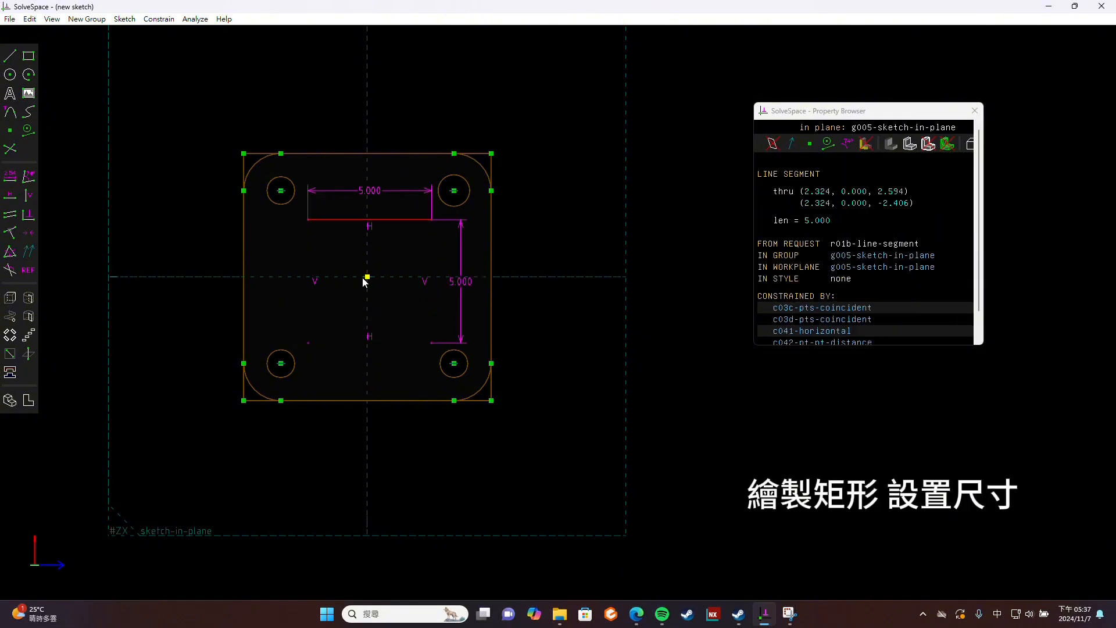
pyautogui.click(367, 277)
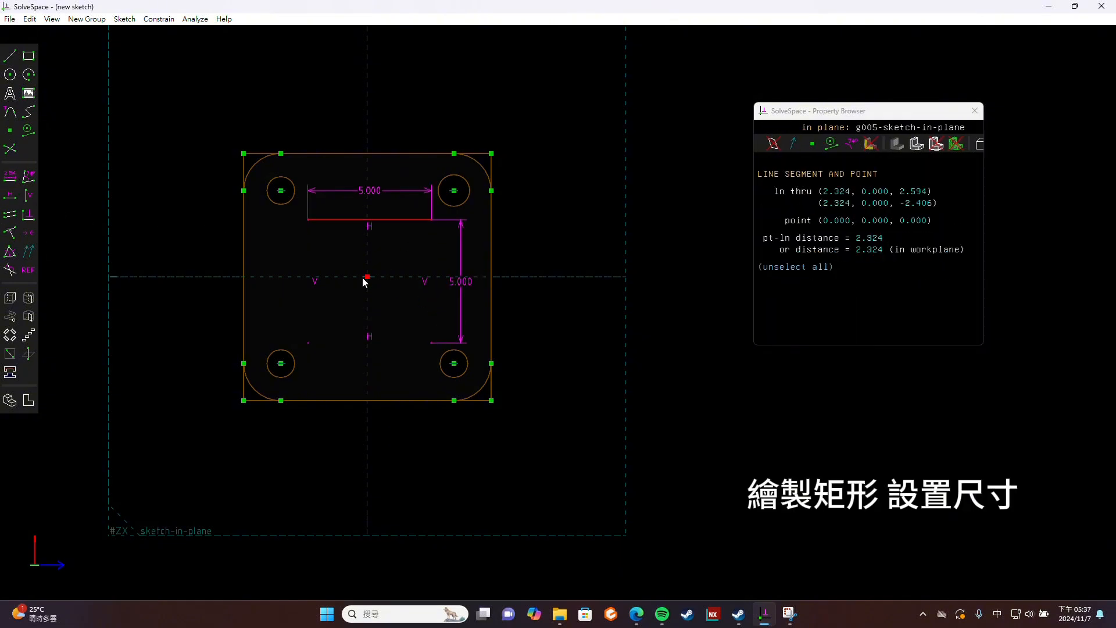
pyautogui.click(10, 185)
pyautogui.write('2.5')
pyautogui.press('Return')
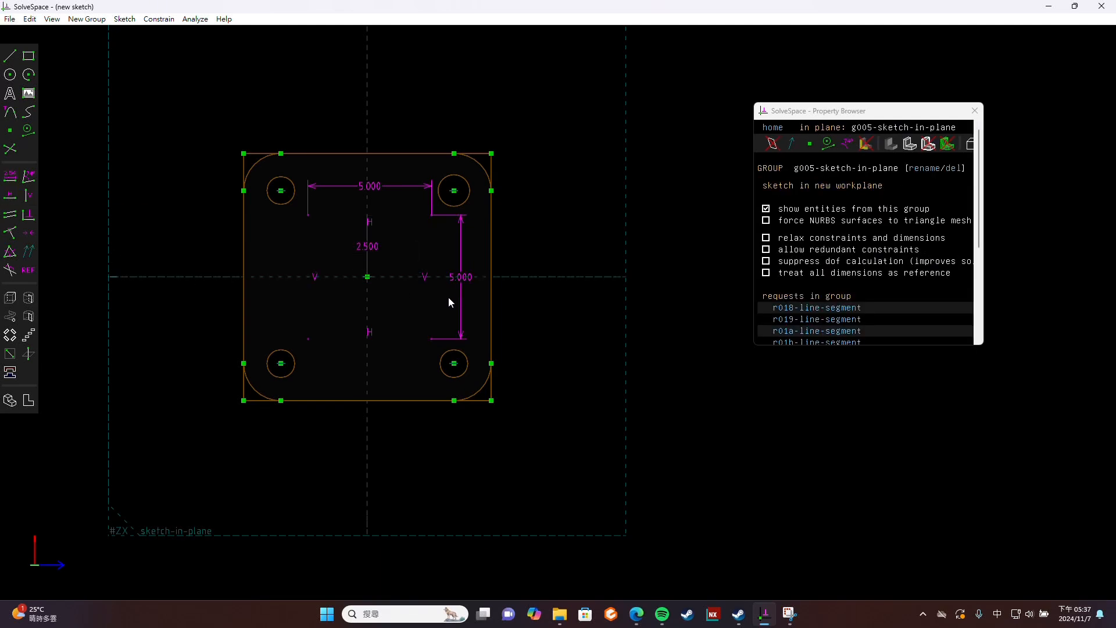
pyautogui.click(437, 308)
pyautogui.click(367, 276)
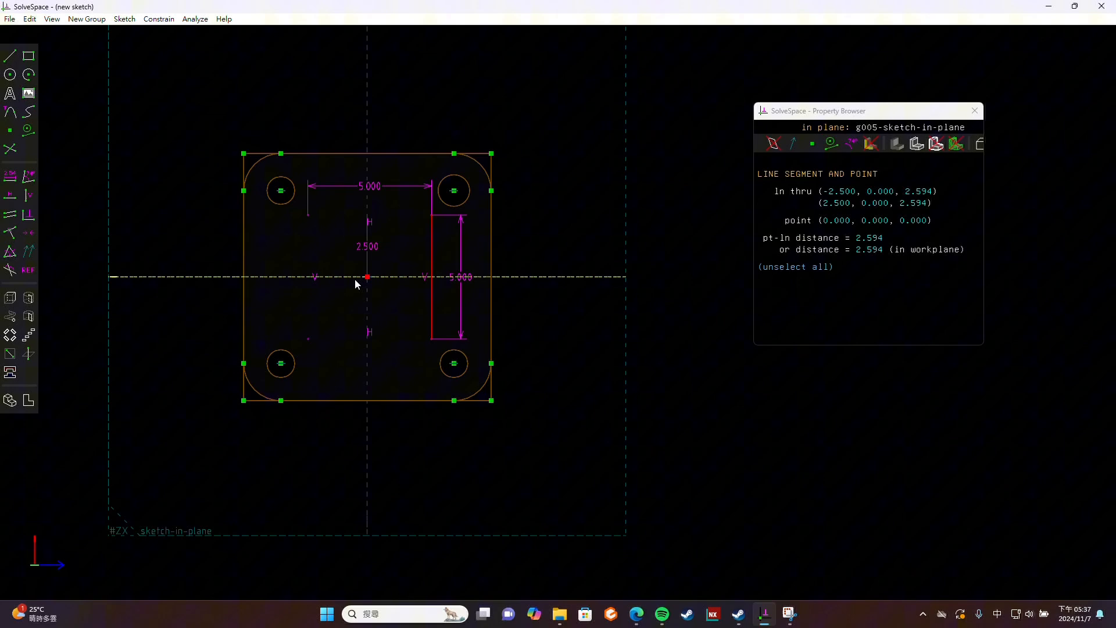
pyautogui.click(8, 185)
pyautogui.write('2.5')
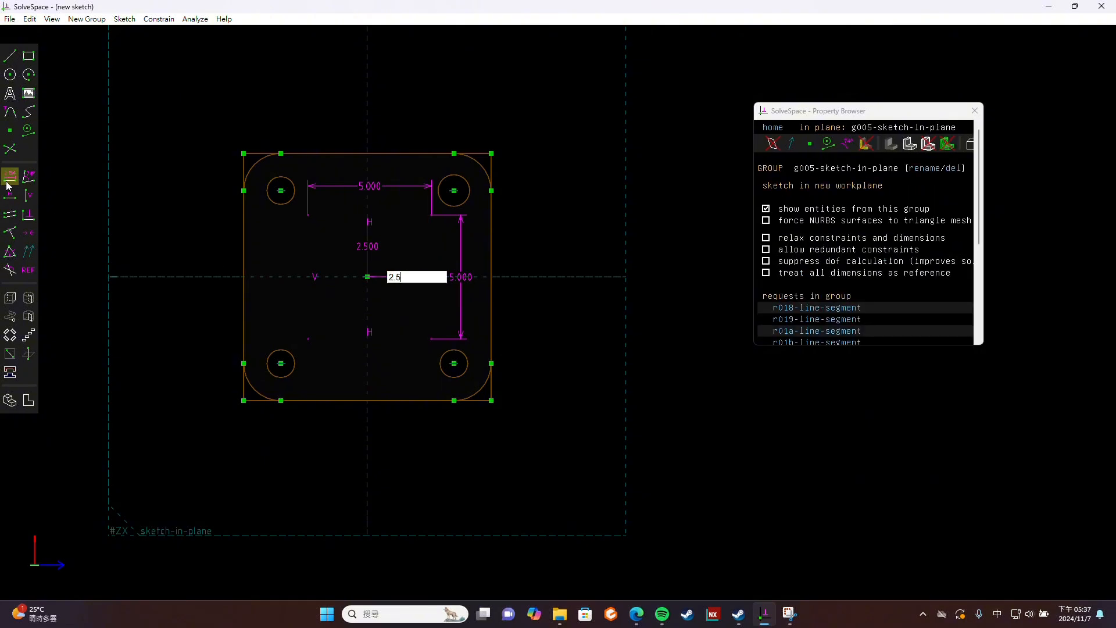
pyautogui.press('Return')
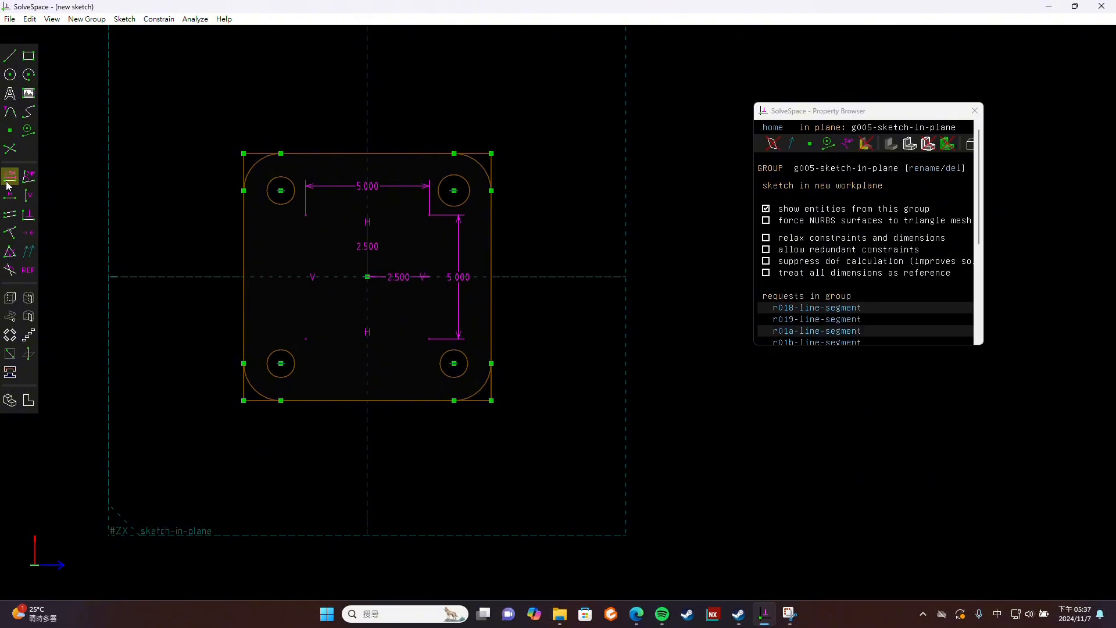
# Round all four corners of the inner square with tangent arcs.
pyautogui.click(306, 215)
pyautogui.click(10, 111)
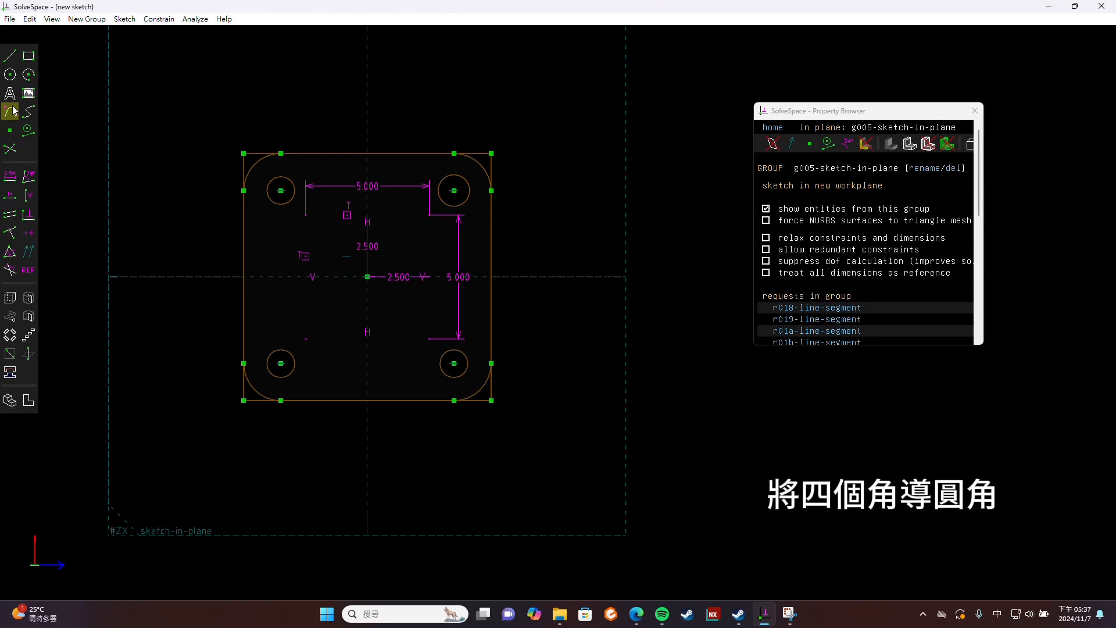
pyautogui.click(429, 215)
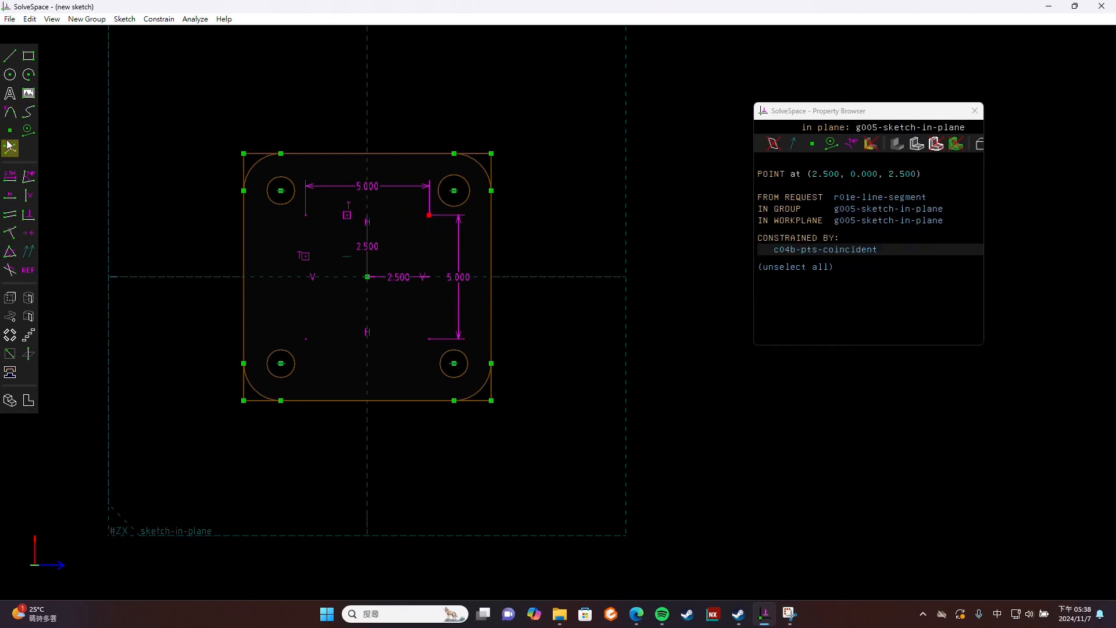
pyautogui.click(10, 112)
pyautogui.click(428, 338)
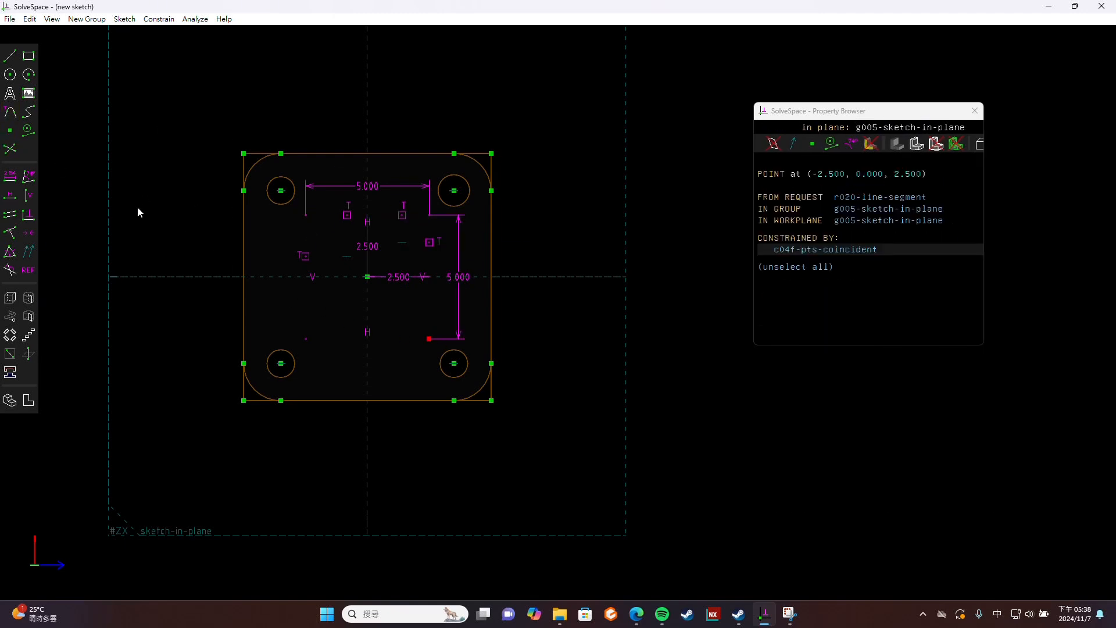
pyautogui.click(10, 113)
pyautogui.click(306, 339)
pyautogui.click(12, 112)
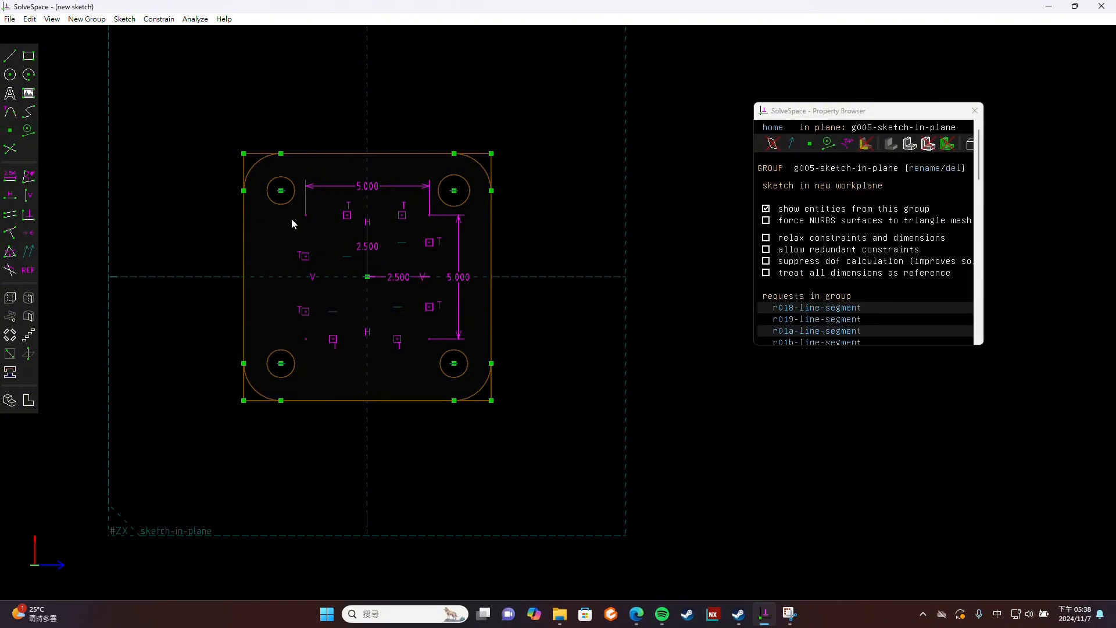
# Set the diameters of the inner square's upper-left and upper-right corner arcs to 1.
pyautogui.click(321, 228)
pyautogui.click(10, 176)
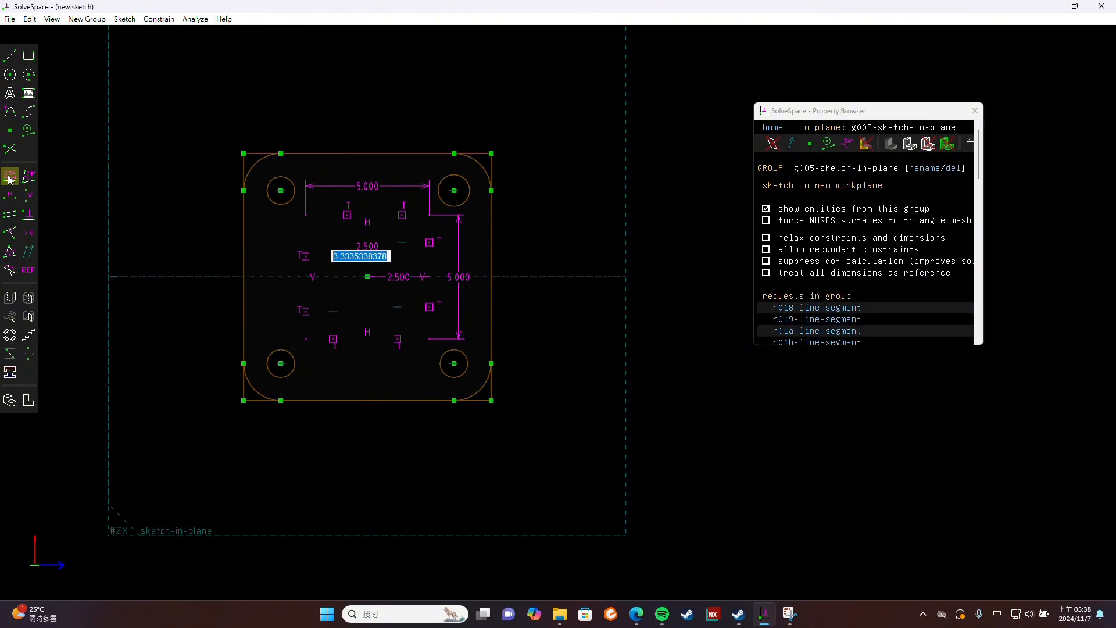
pyautogui.write('1')
pyautogui.press('Return')
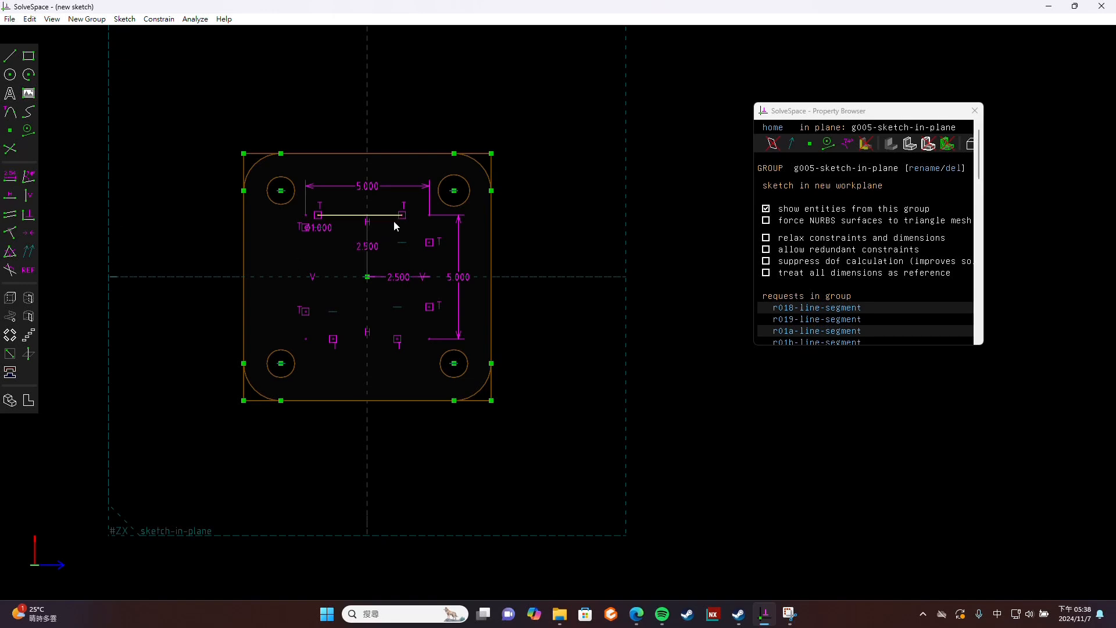
pyautogui.click(410, 227)
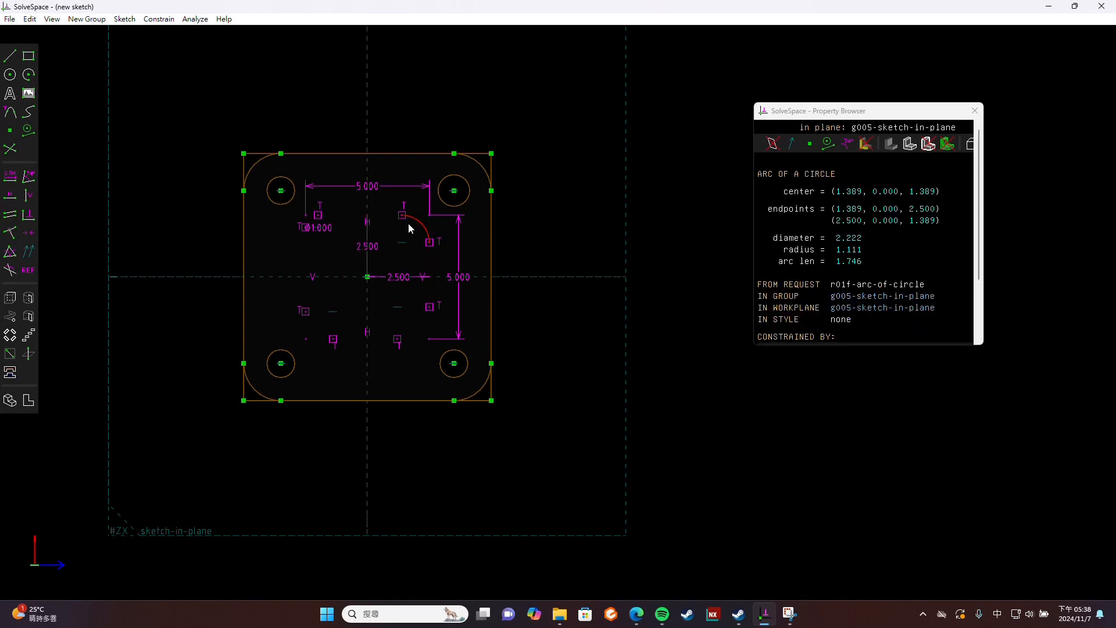
pyautogui.click(9, 178)
pyautogui.write('1')
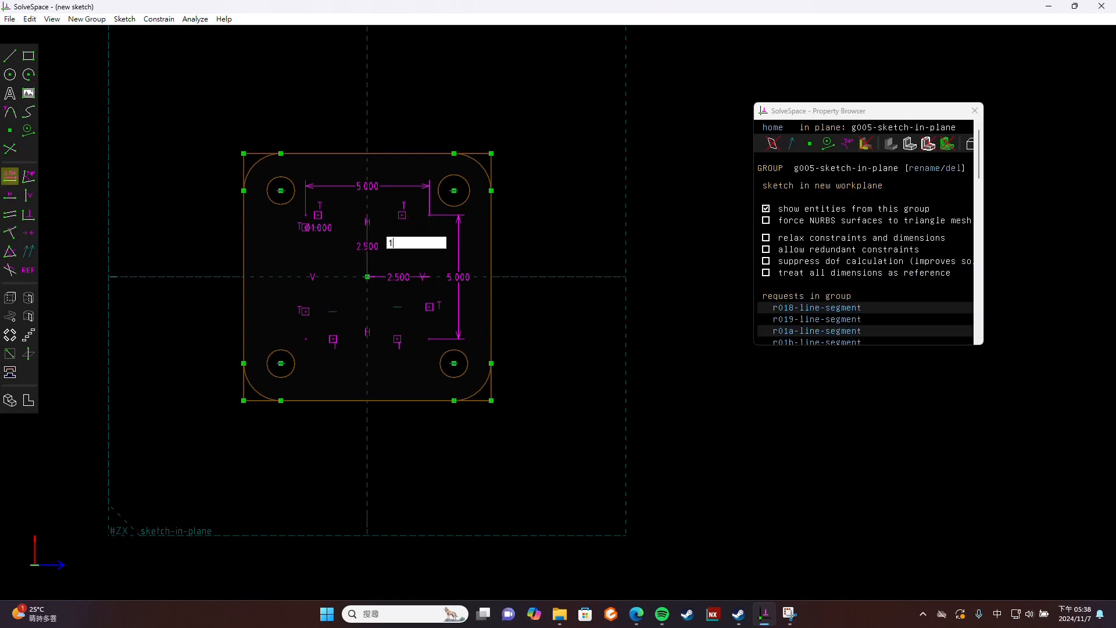
pyautogui.press('Return')
# Set the diameters of the inner square's lower-right and lower-left corner arcs to 1.
pyautogui.click(424, 331)
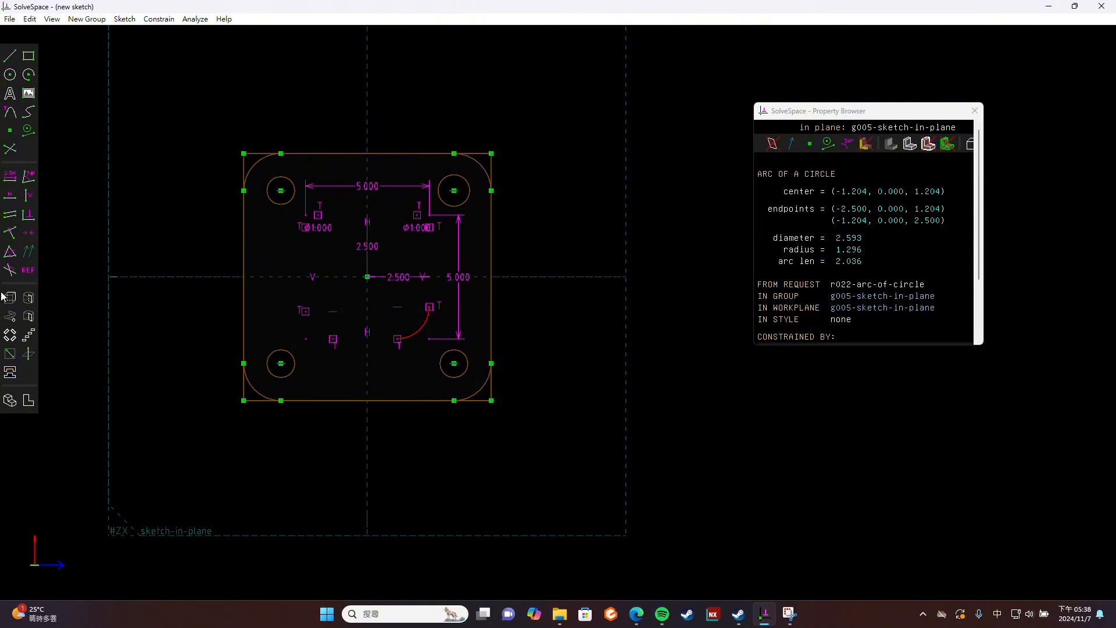
pyautogui.click(12, 179)
pyautogui.write('1')
pyautogui.press('Return')
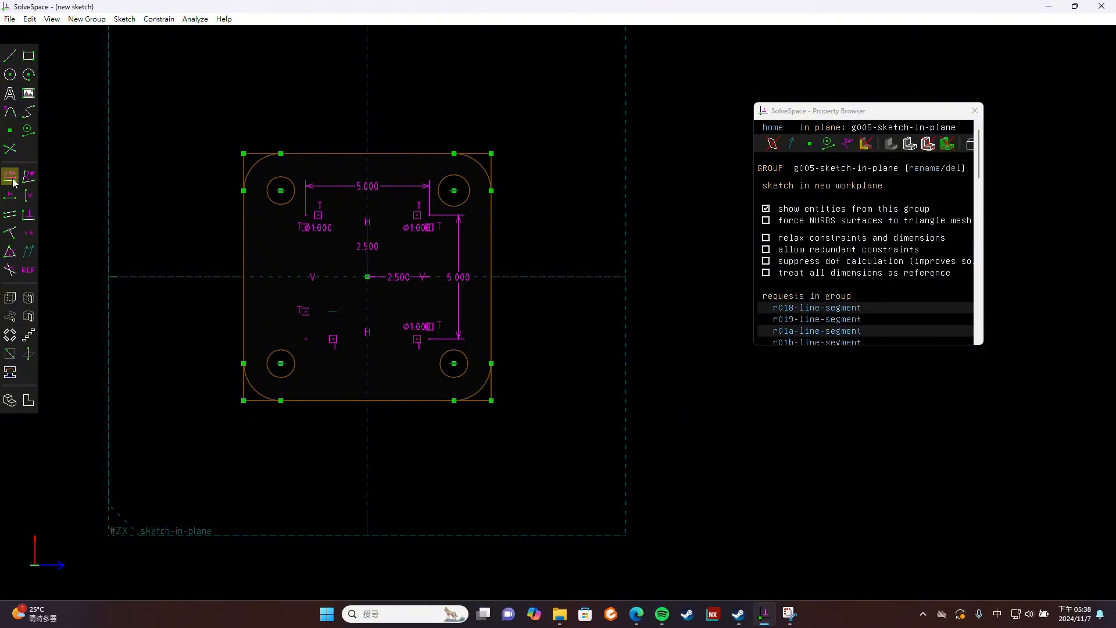
pyautogui.click(312, 327)
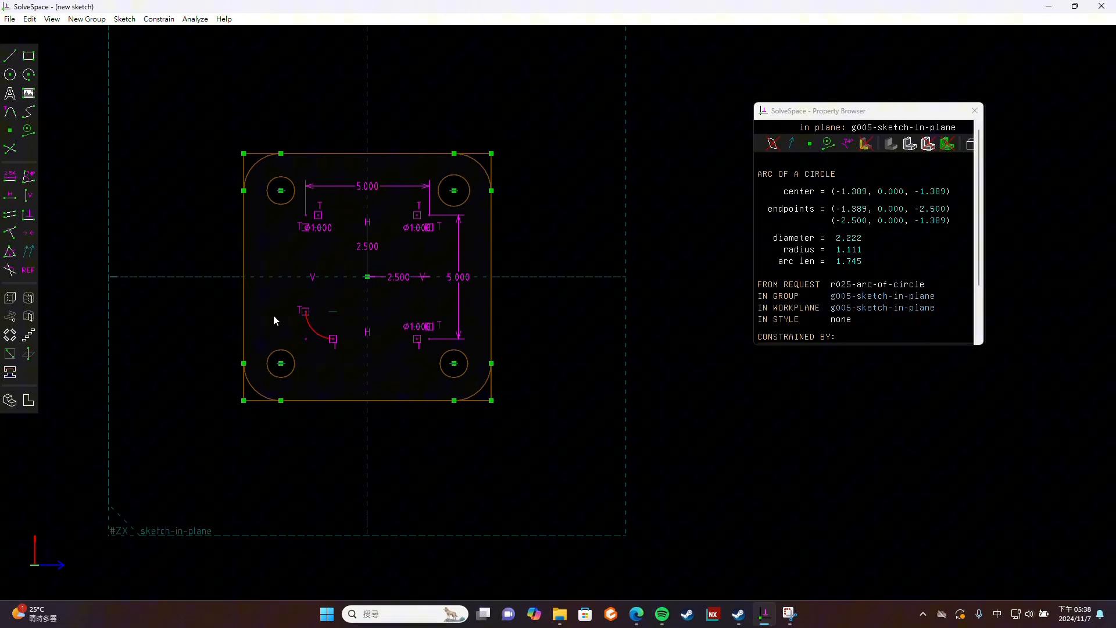
pyautogui.click(9, 181)
pyautogui.write('1')
pyautogui.press('Return')
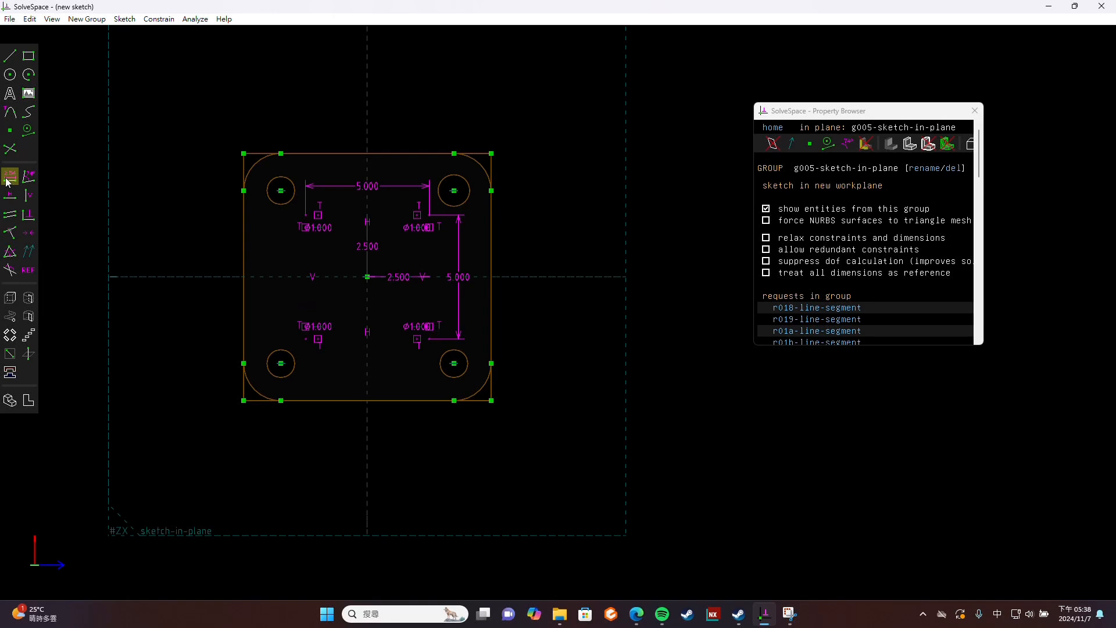
# Extrude the inner rounded square sketch and combine it with the base plate as a difference.
pyautogui.hotkey('shift', 'x')
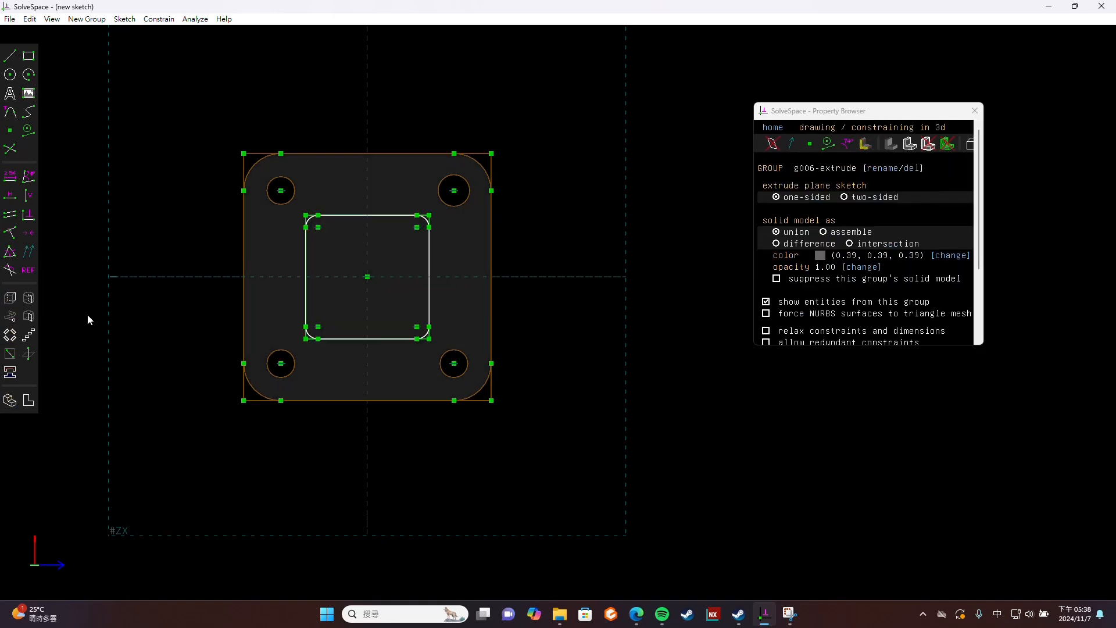
pyautogui.moveTo(434, 453); pyautogui.dragTo(427, 302, button='middle')
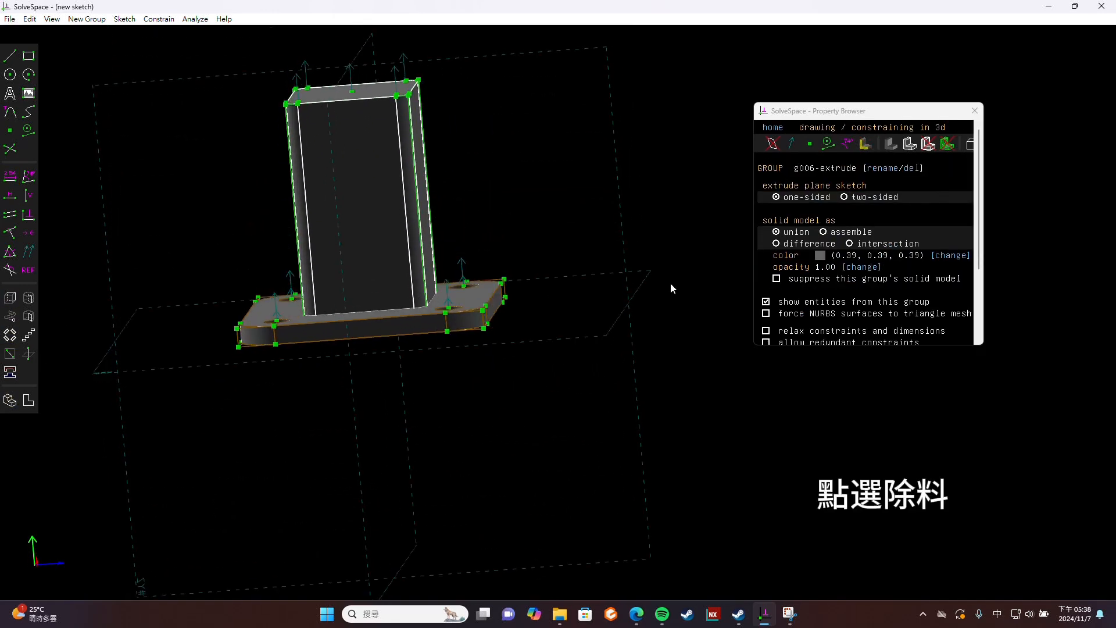
pyautogui.click(775, 243)
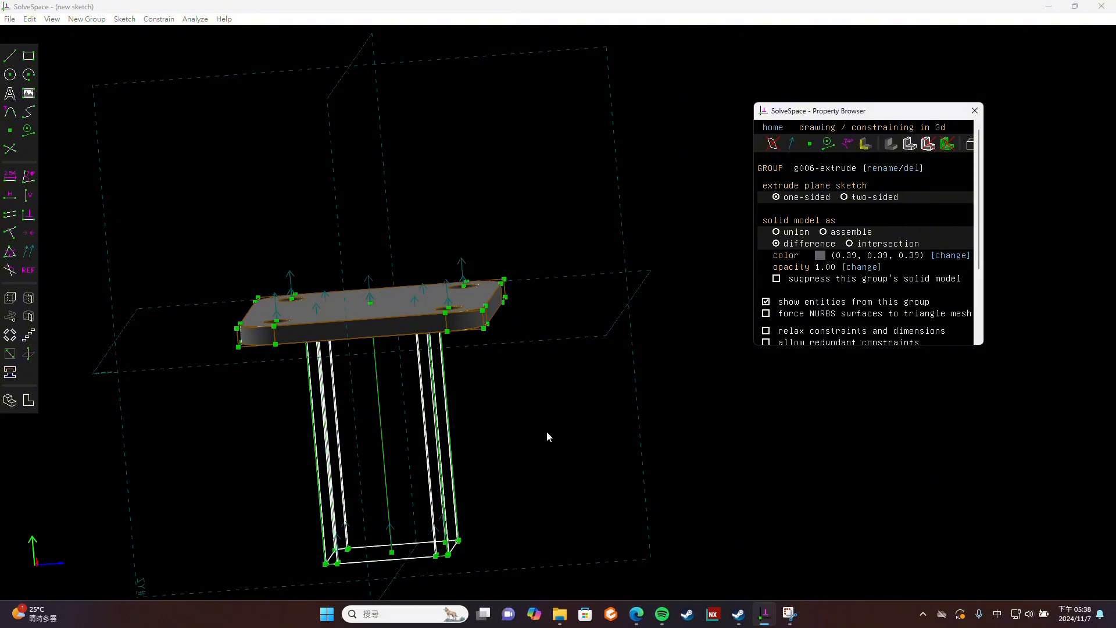
pyautogui.moveTo(546, 430); pyautogui.dragTo(506, 365, button='middle')
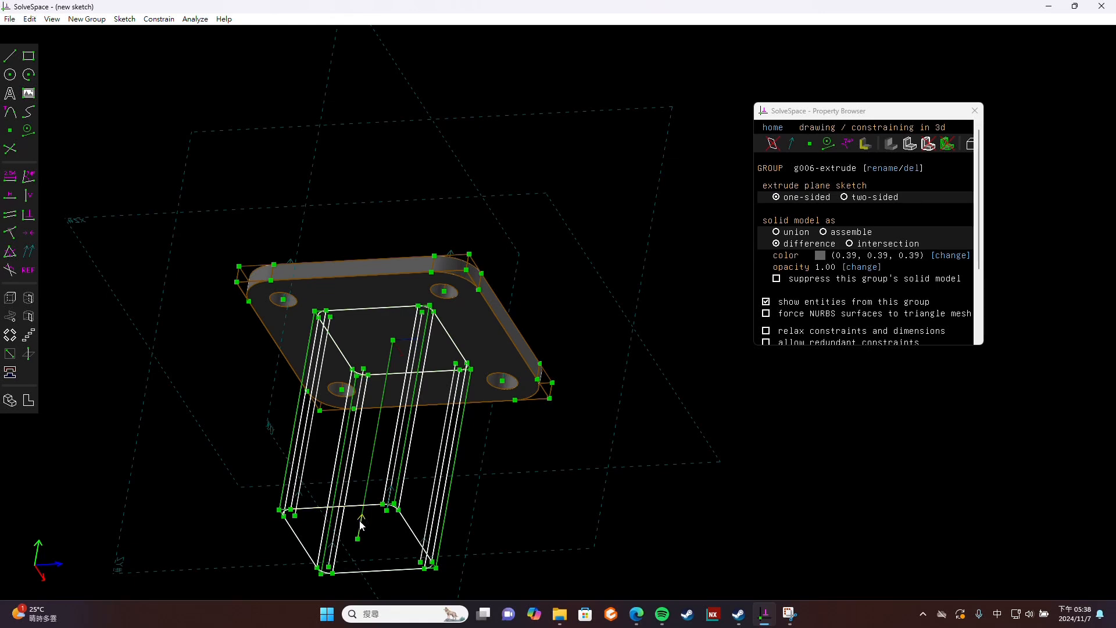
pyautogui.click(362, 520)
pyautogui.click(440, 348)
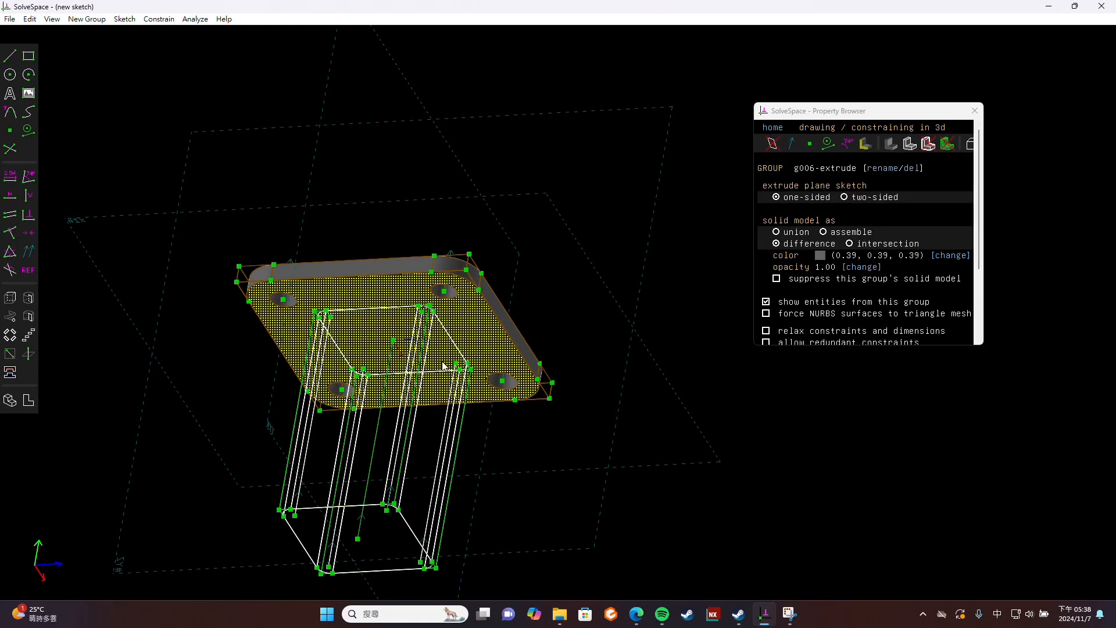
# Switch the rounded square's extrusion to union and dimension its depth at 1.875.
pyautogui.click(776, 232)
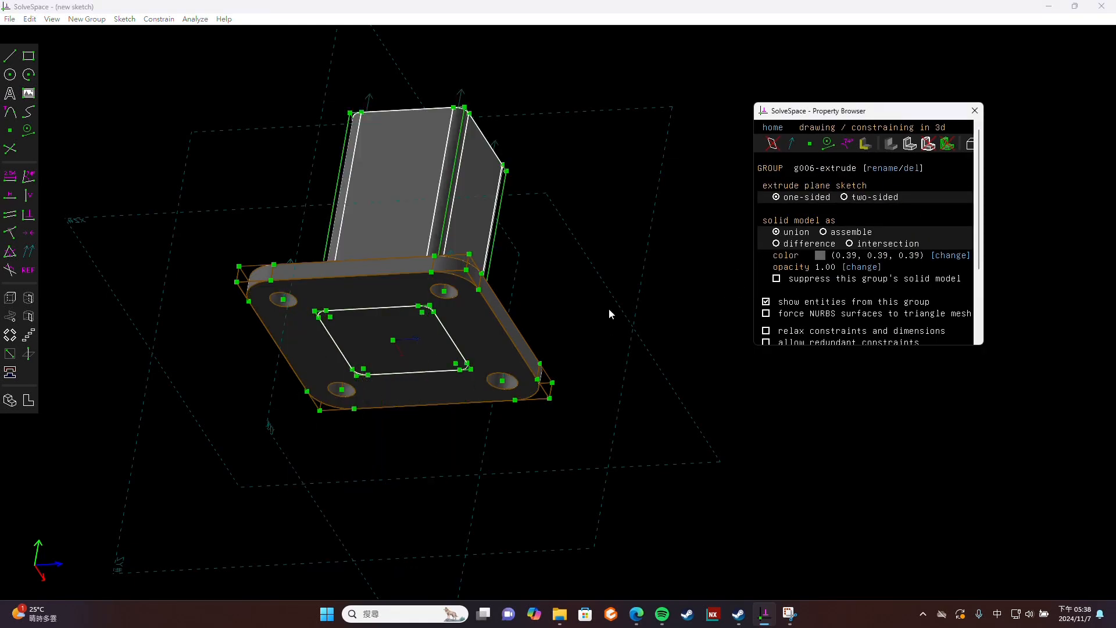
pyautogui.click(432, 219)
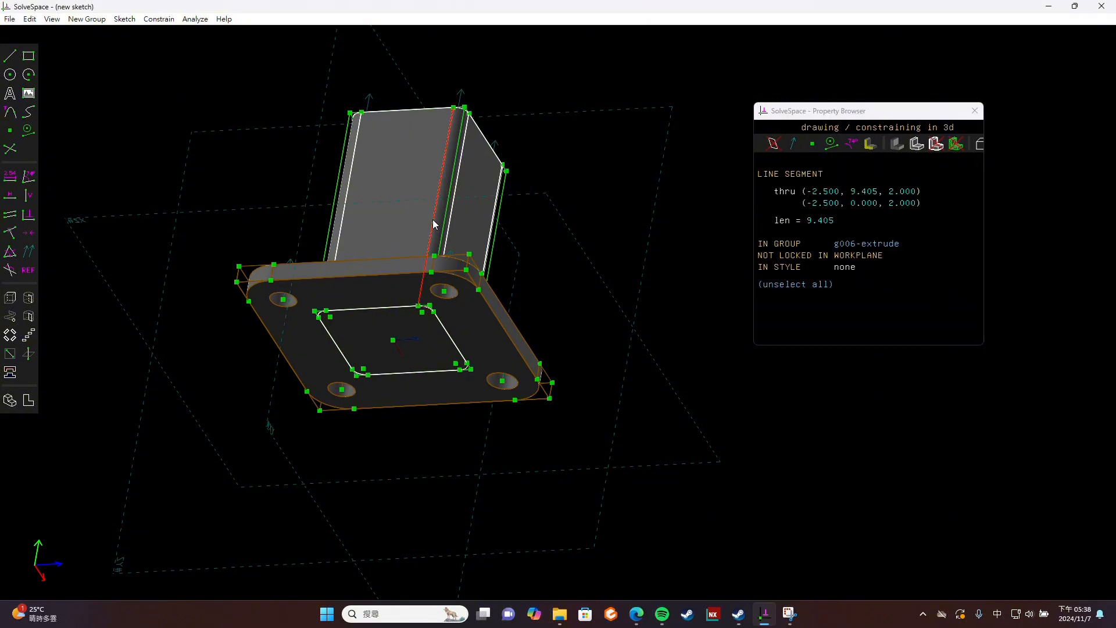
pyautogui.click(496, 31)
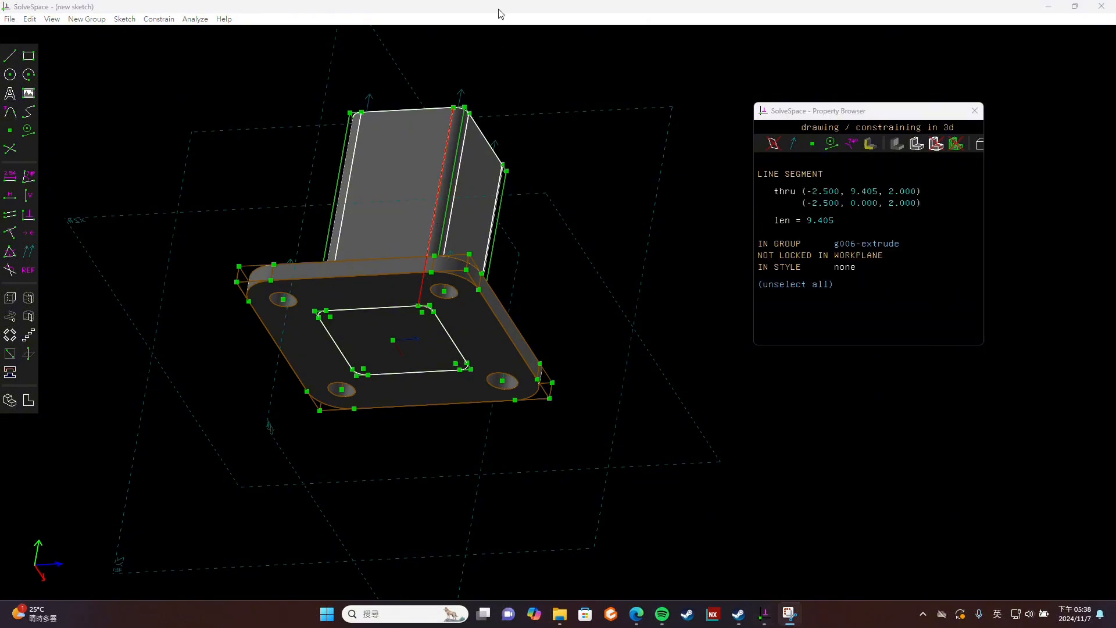
pyautogui.click(9, 177)
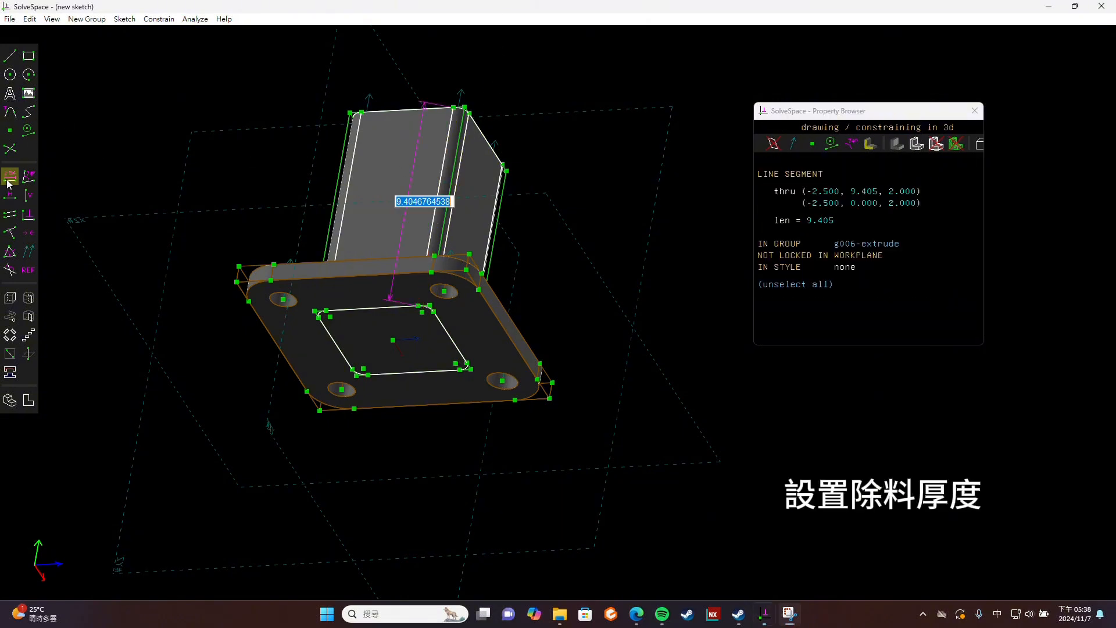
pyautogui.write('1.875')
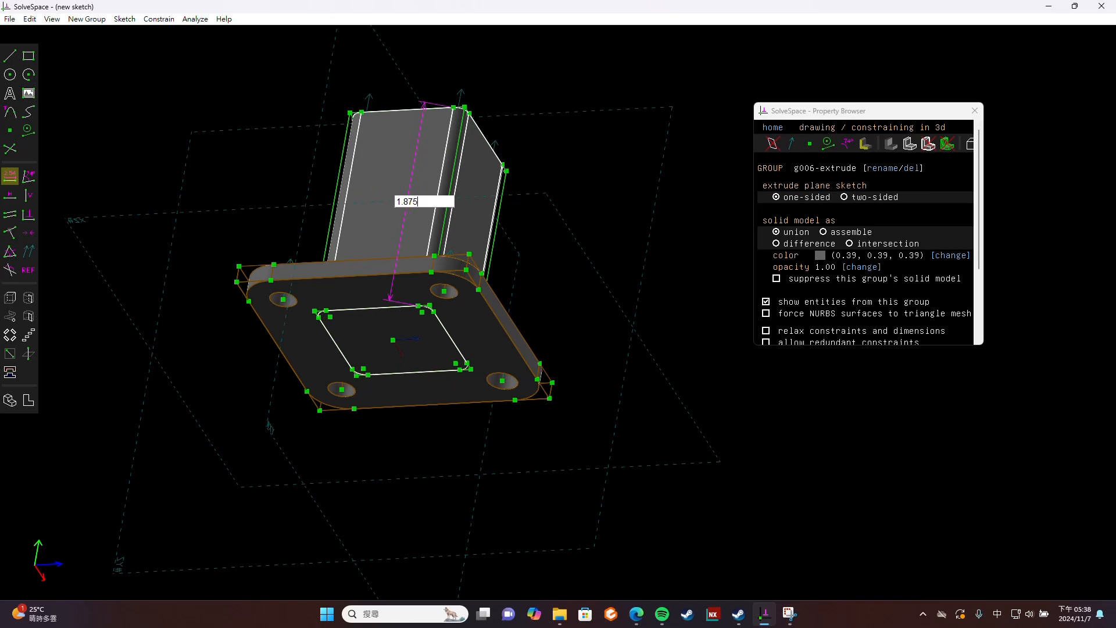
pyautogui.press('Return')
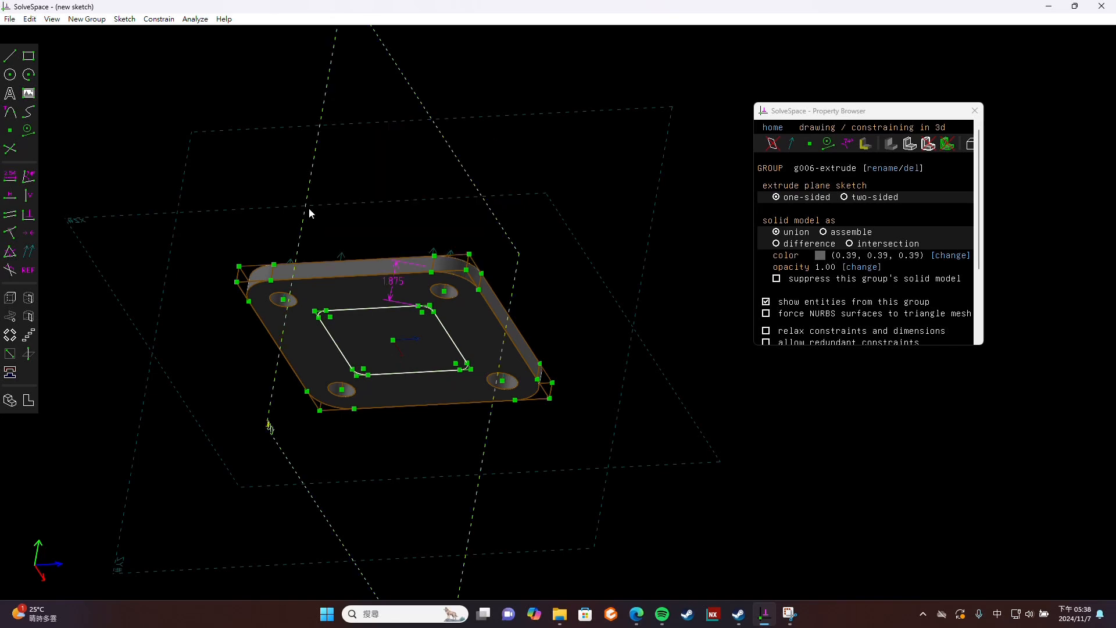
# Set the rounded square's extrusion back to difference and change its depth to 0.187.
pyautogui.click(779, 244)
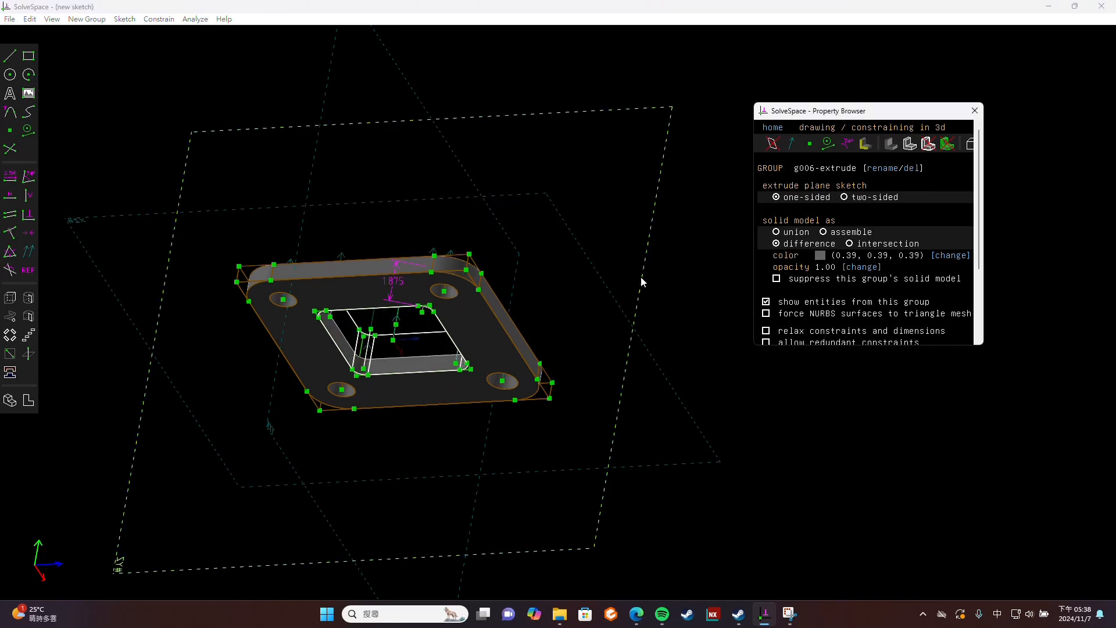
pyautogui.moveTo(673, 248); pyautogui.dragTo(569, 279, button='middle')
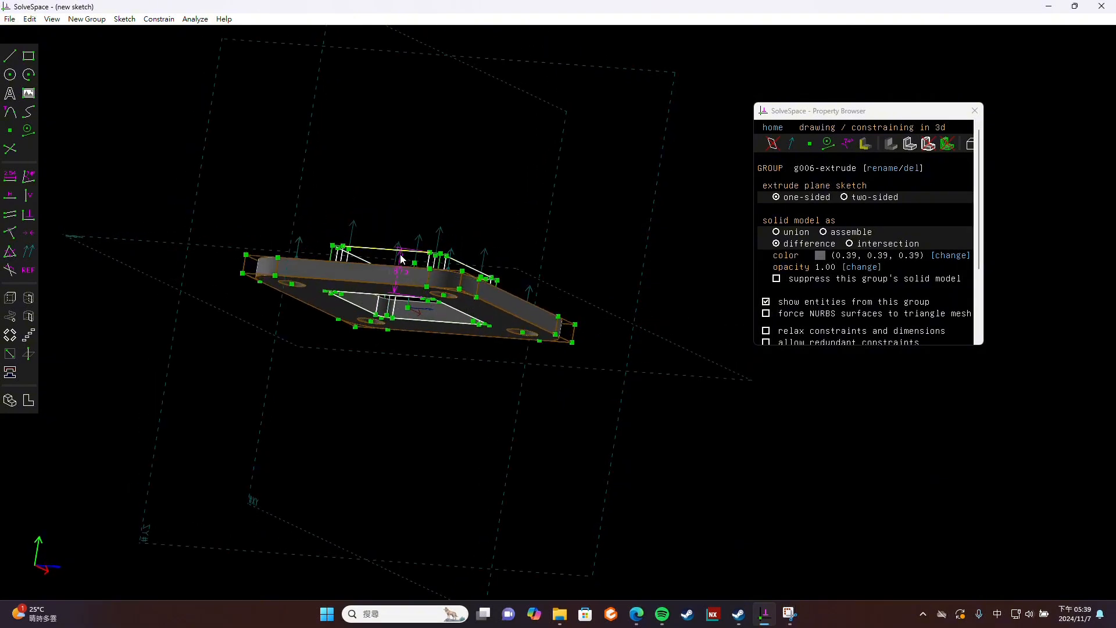
pyautogui.scroll(3, 405, 258)
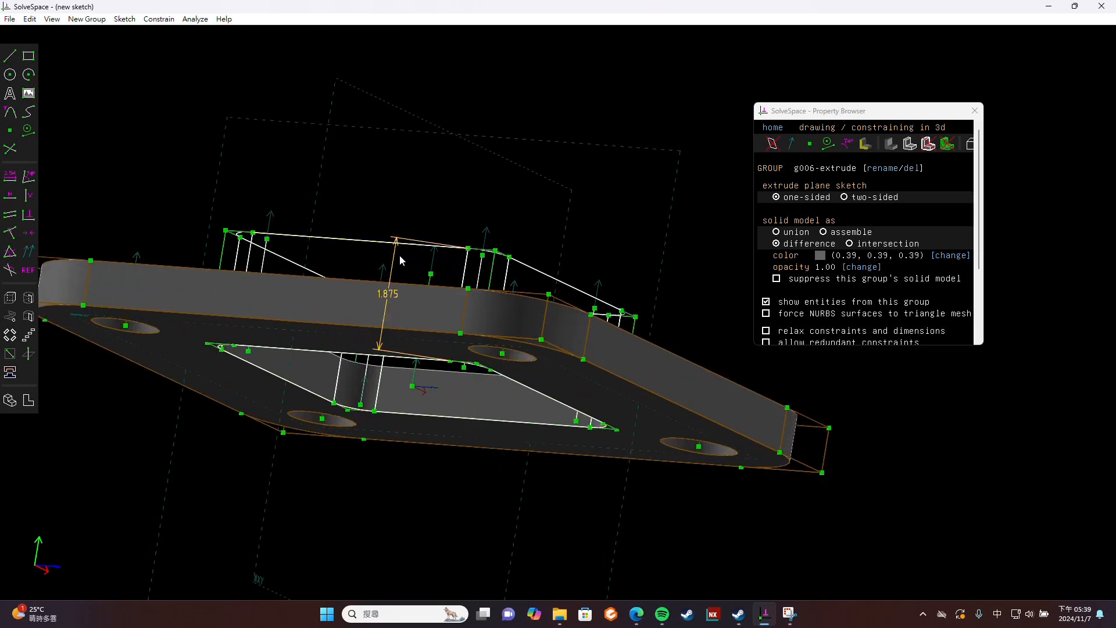
pyautogui.click(398, 254)
pyautogui.doubleClick(388, 292)
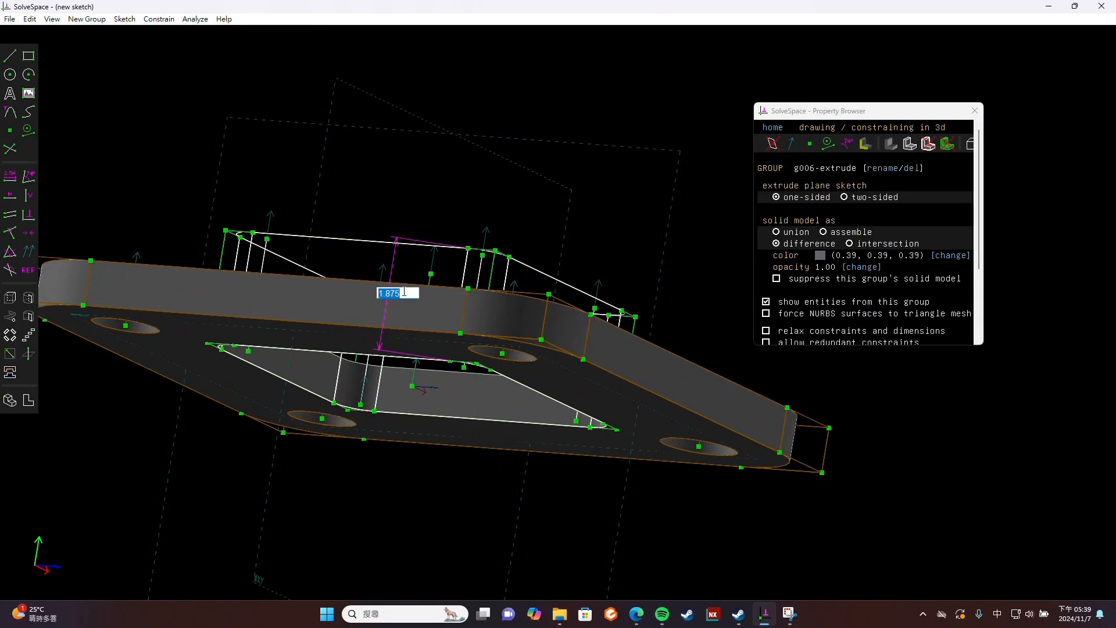
pyautogui.click(400, 293)
pyautogui.press('Left')
pyautogui.press('Left')
pyautogui.press('Left')
pyautogui.press('BackSpace')
pyautogui.press('Return')
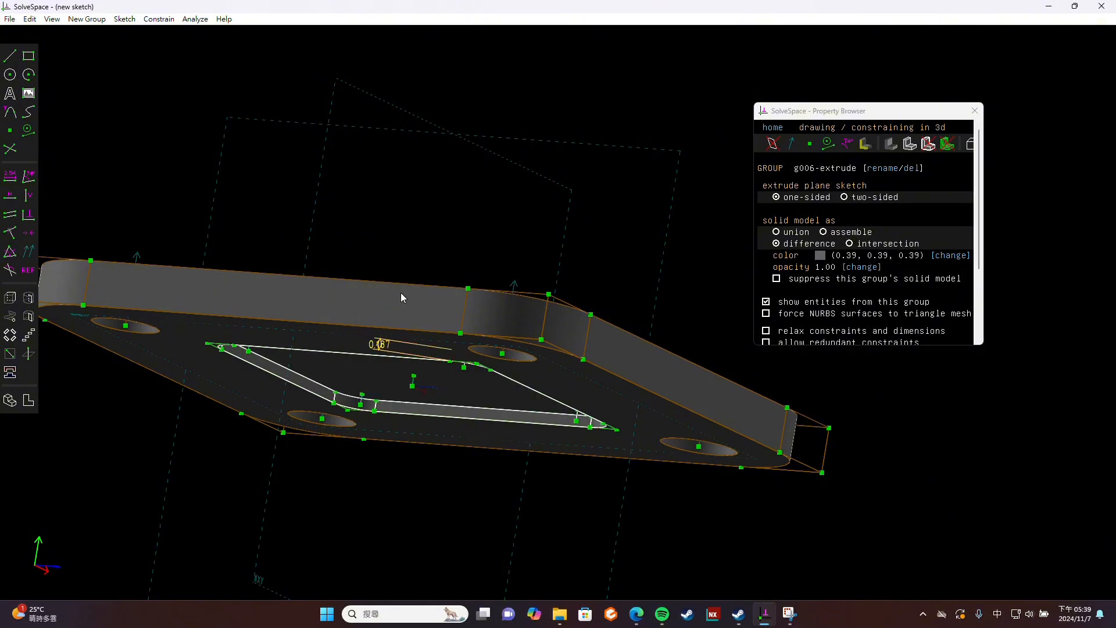
pyautogui.moveTo(561, 497); pyautogui.dragTo(194, 295, button='middle')
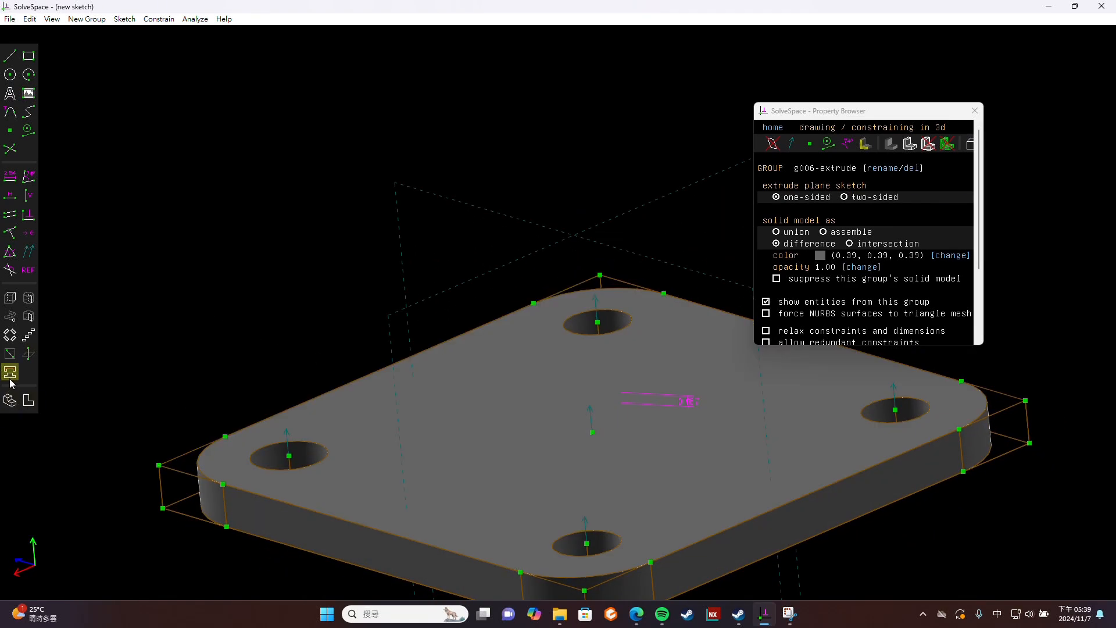
pyautogui.click(10, 400)
pyautogui.scroll(-5, 581, 465)
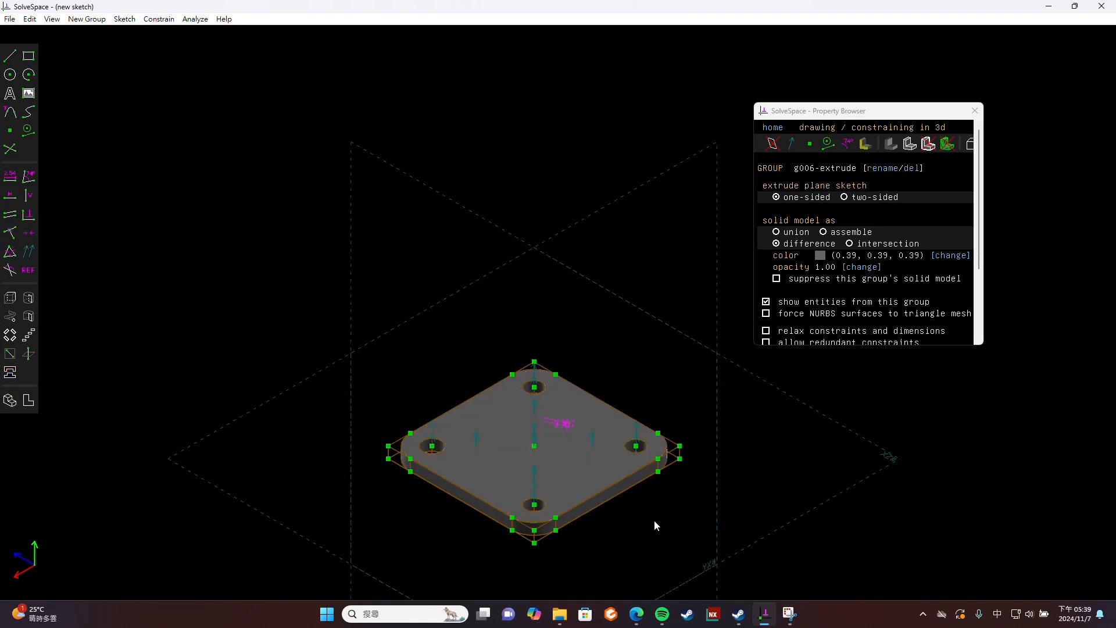
pyautogui.scroll(4, 564, 413)
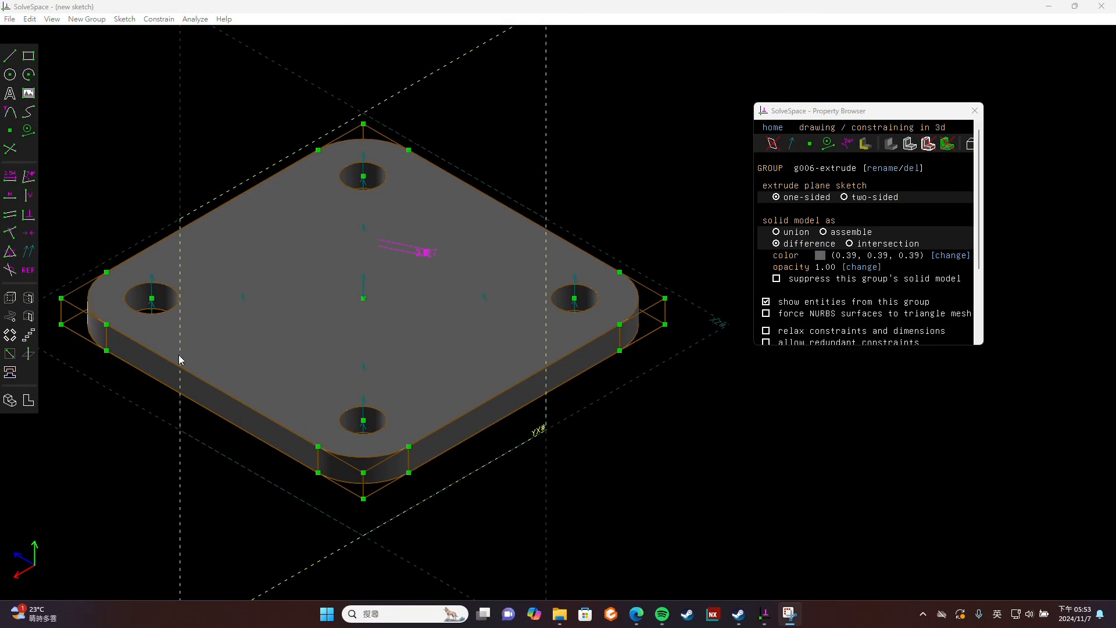
pyautogui.moveTo(50, 413); pyautogui.dragTo(363, 452, button='middle')
pyautogui.click(28, 400)
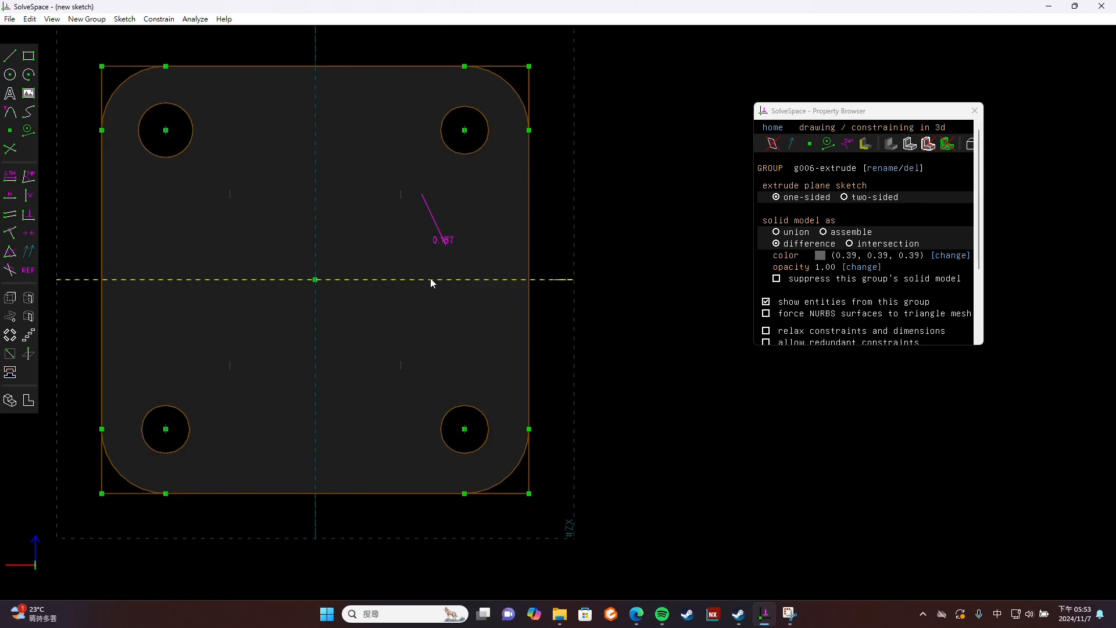
pyautogui.moveTo(611, 346); pyautogui.dragTo(730, 372, button='right')
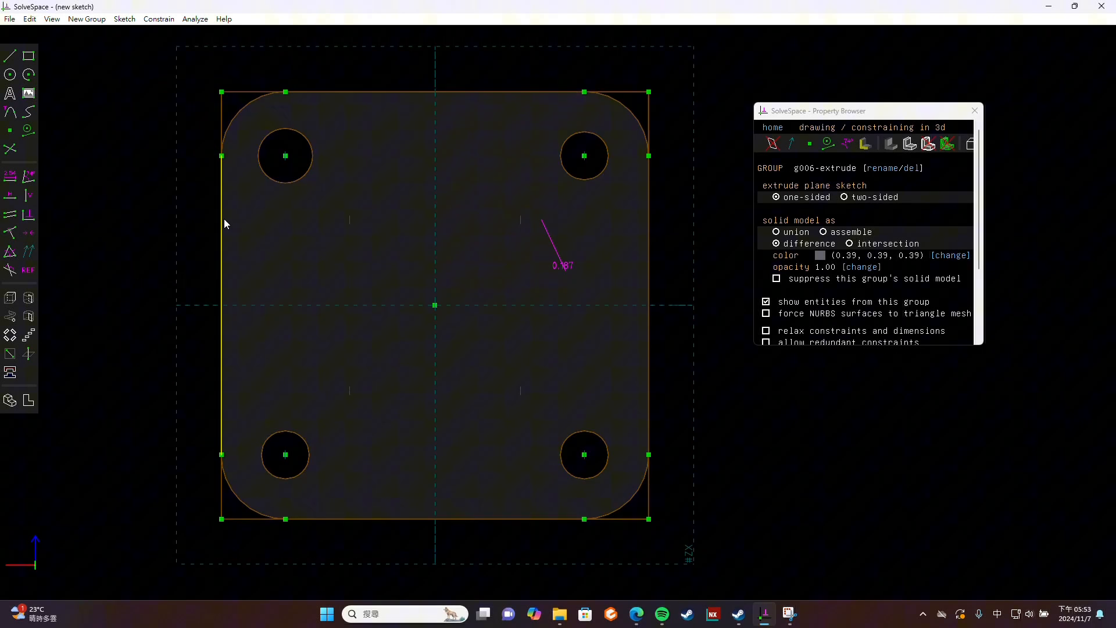
pyautogui.click(124, 19)
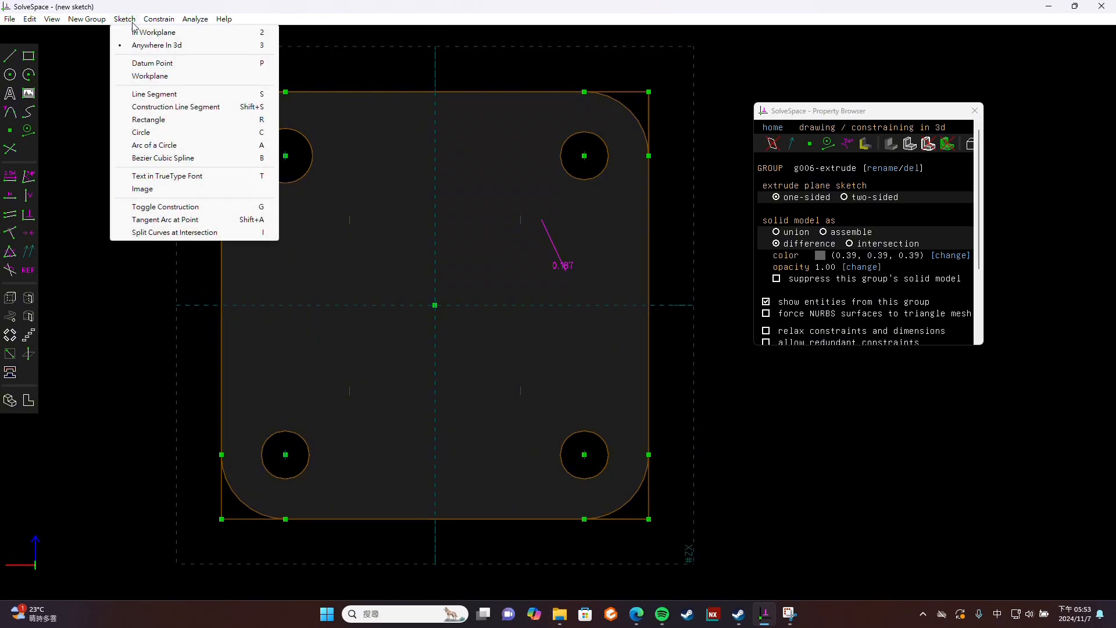
pyautogui.click(152, 75)
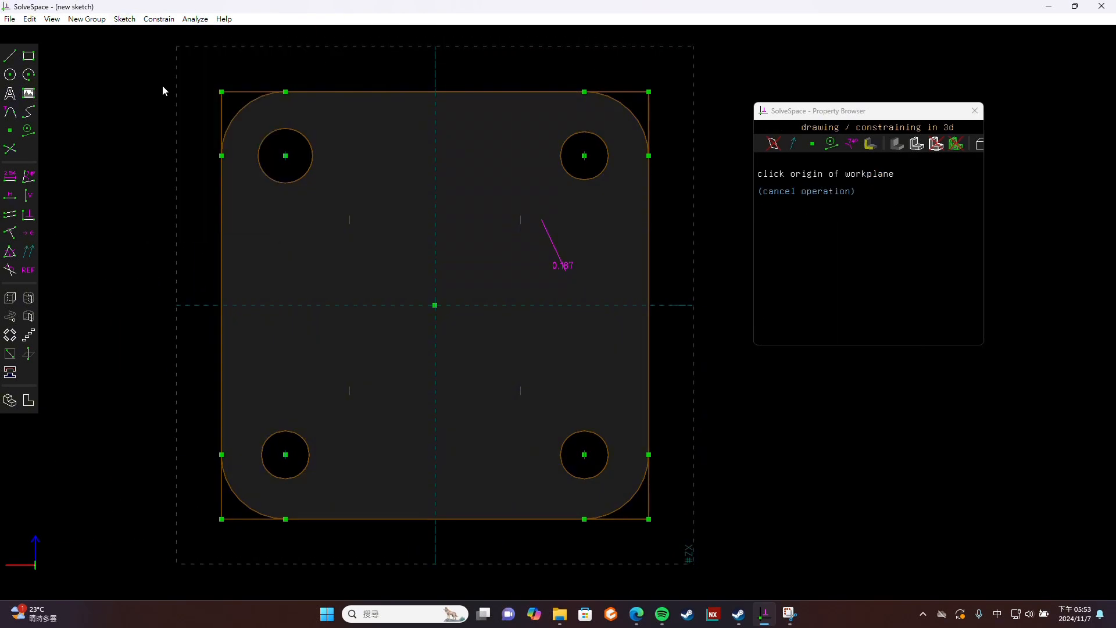
pyautogui.click(431, 308)
pyautogui.moveTo(758, 477); pyautogui.dragTo(696, 320, button='middle')
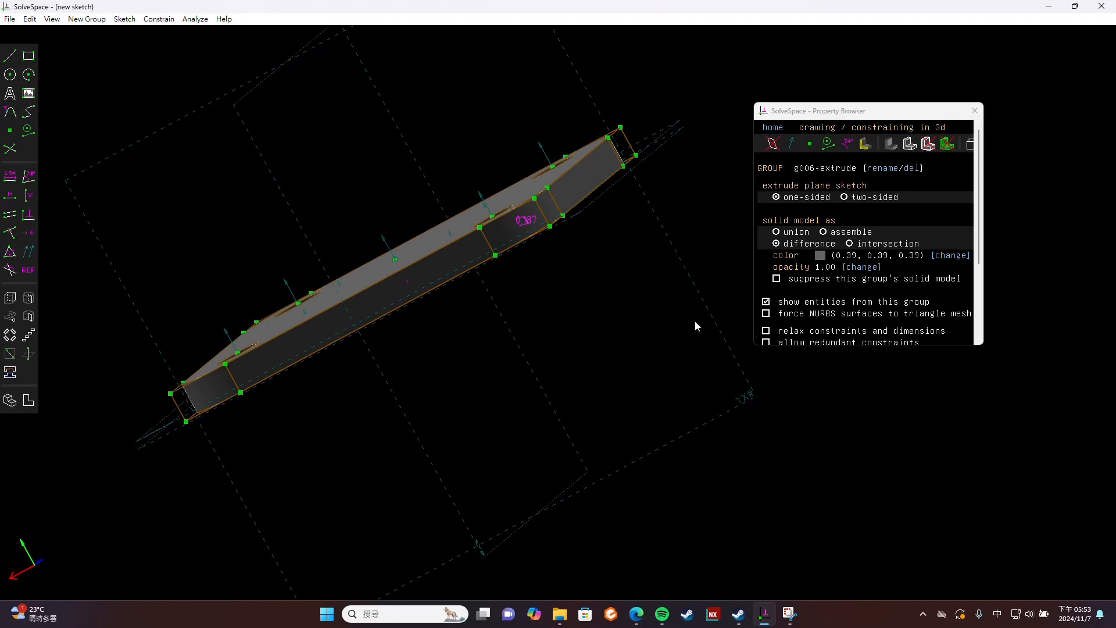
pyautogui.press('Escape')
# Add a workplane parallel to the plate's top face with its origin at the face's outer corner point.
pyautogui.moveTo(456, 340); pyautogui.dragTo(493, 447, button='middle')
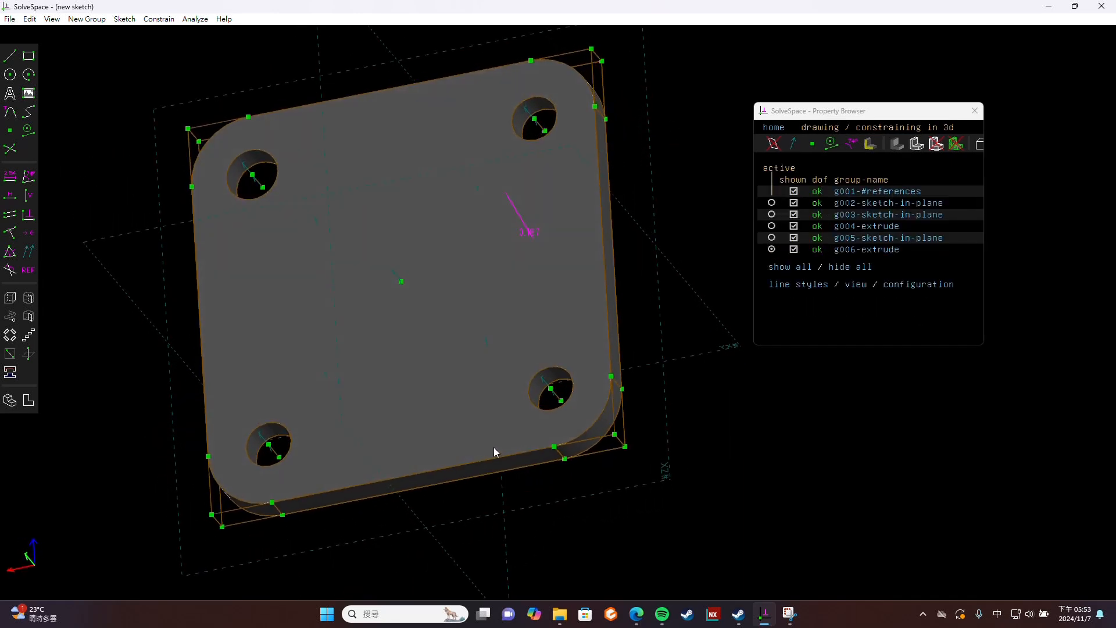
pyautogui.click(28, 401)
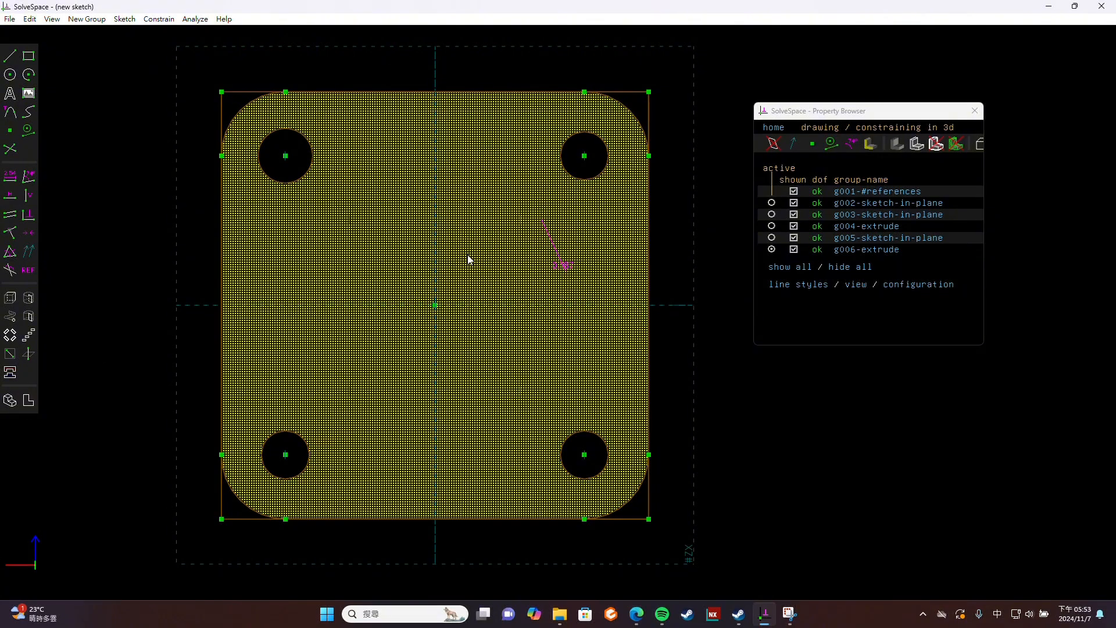
pyautogui.click(124, 20)
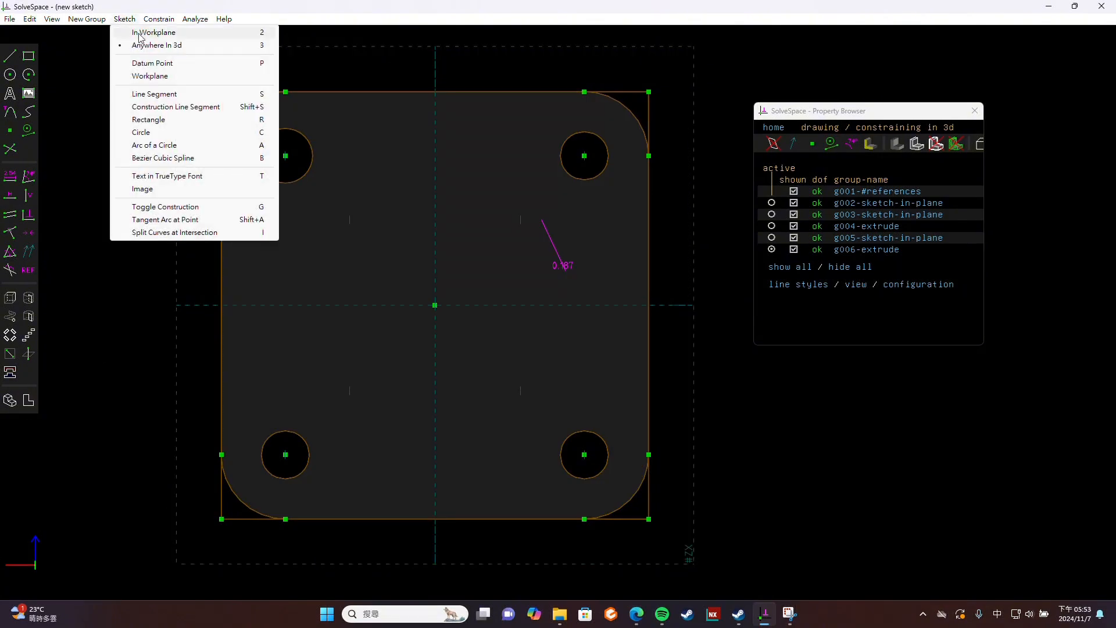
pyautogui.click(154, 77)
pyautogui.click(223, 94)
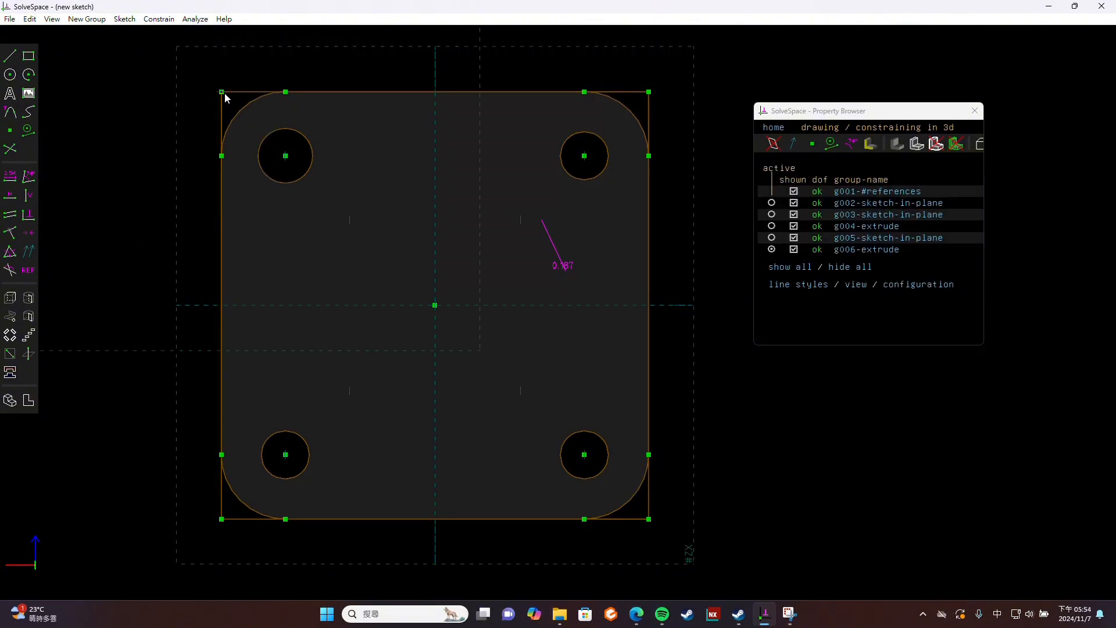
# Start a new sketch group in the workplane placed at the plate's top-face corner.
pyautogui.moveTo(284, 277); pyautogui.dragTo(315, 117, button='middle')
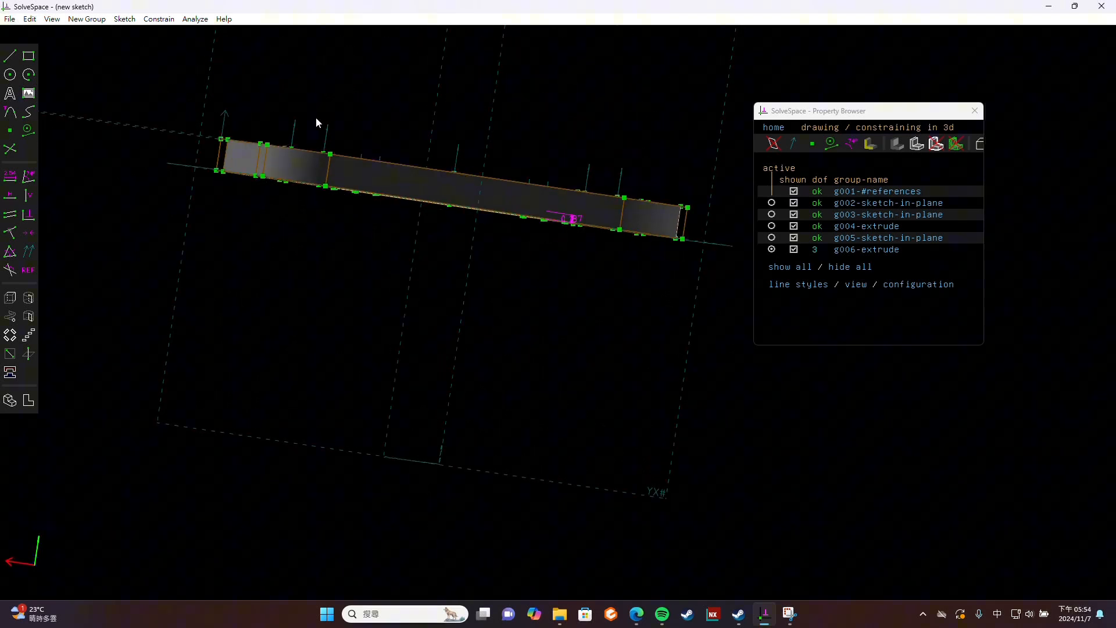
pyautogui.click(194, 134)
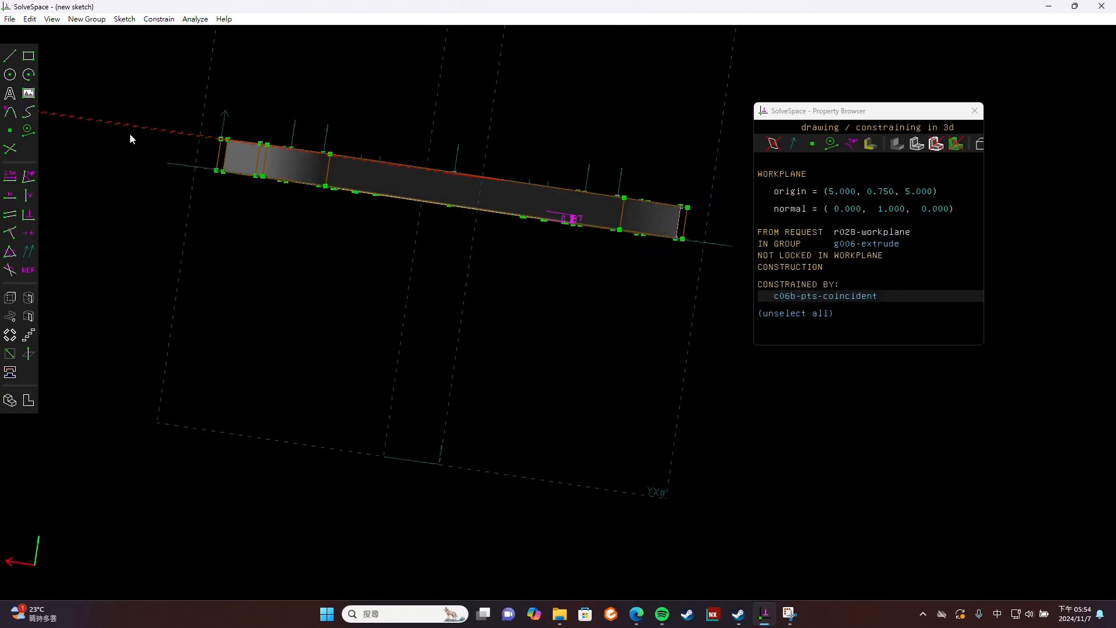
pyautogui.click(94, 21)
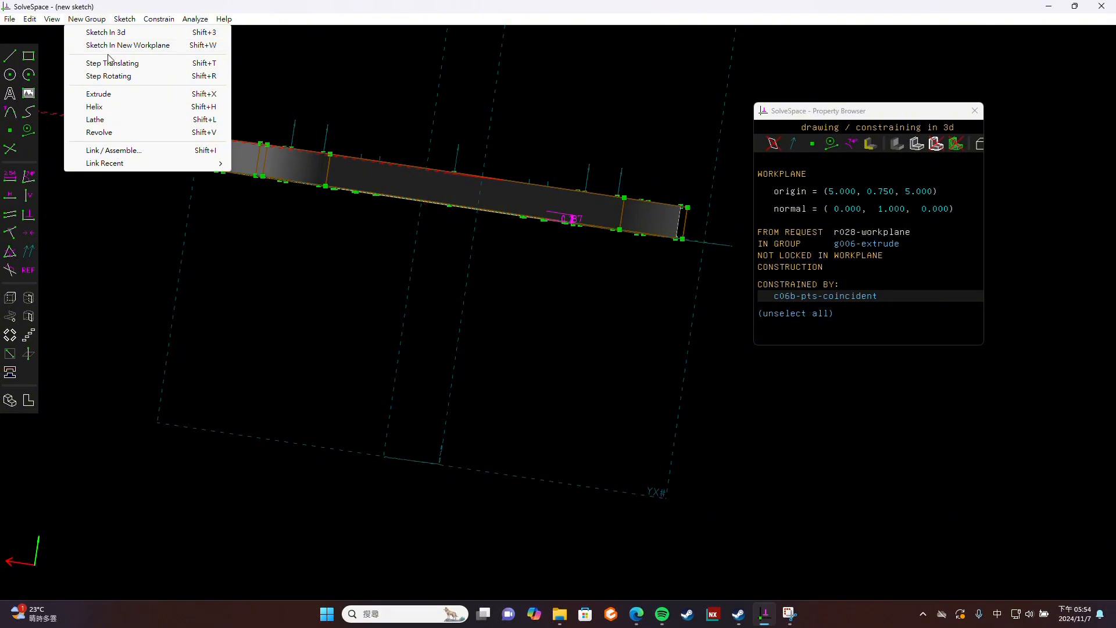
pyautogui.click(106, 50)
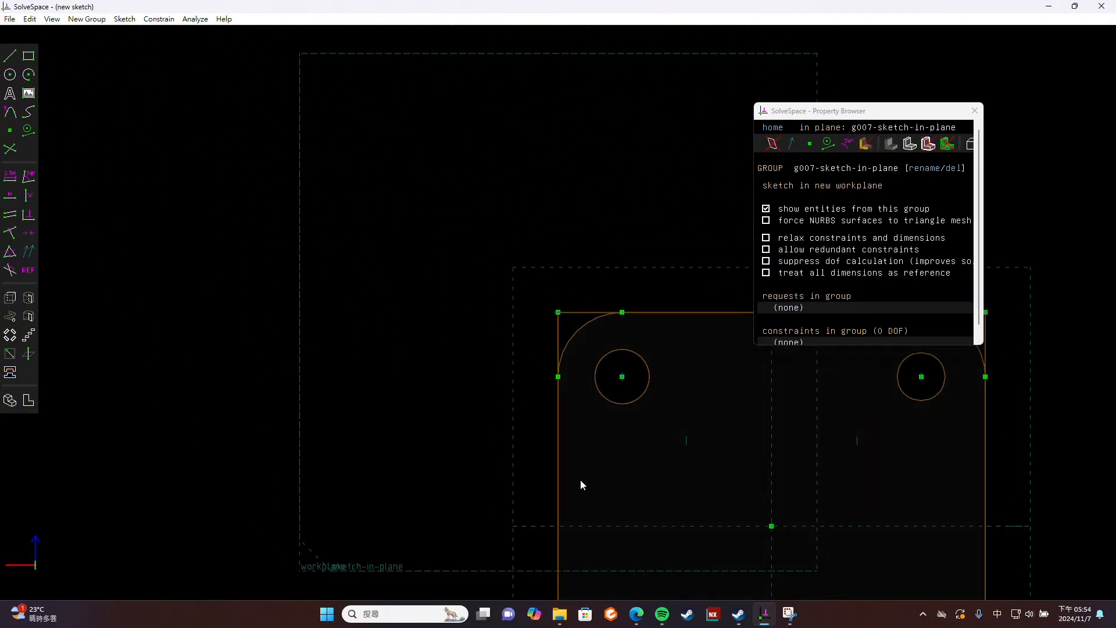
# Draw a circle about 5.16 in diameter centred on the plate's middle point and select it.
pyautogui.moveTo(447, 366)
pyautogui.mouseDown(button='right')
pyautogui.moveTo(277, 286)
pyautogui.moveTo(227, 288)
pyautogui.mouseUp(button='right')
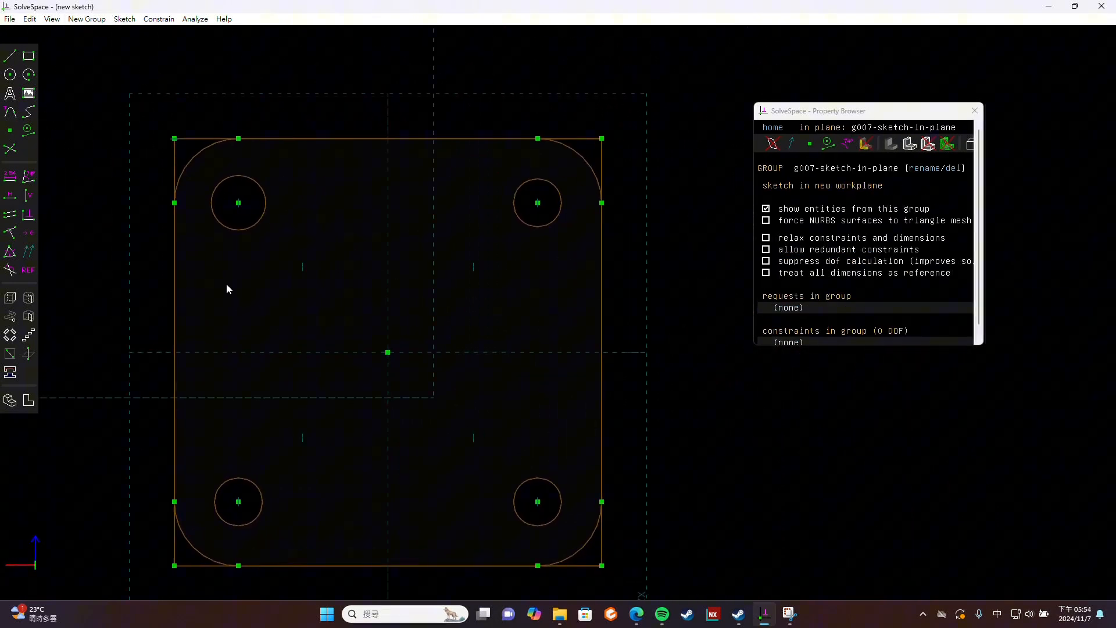
pyautogui.press('c')
pyautogui.click(388, 353)
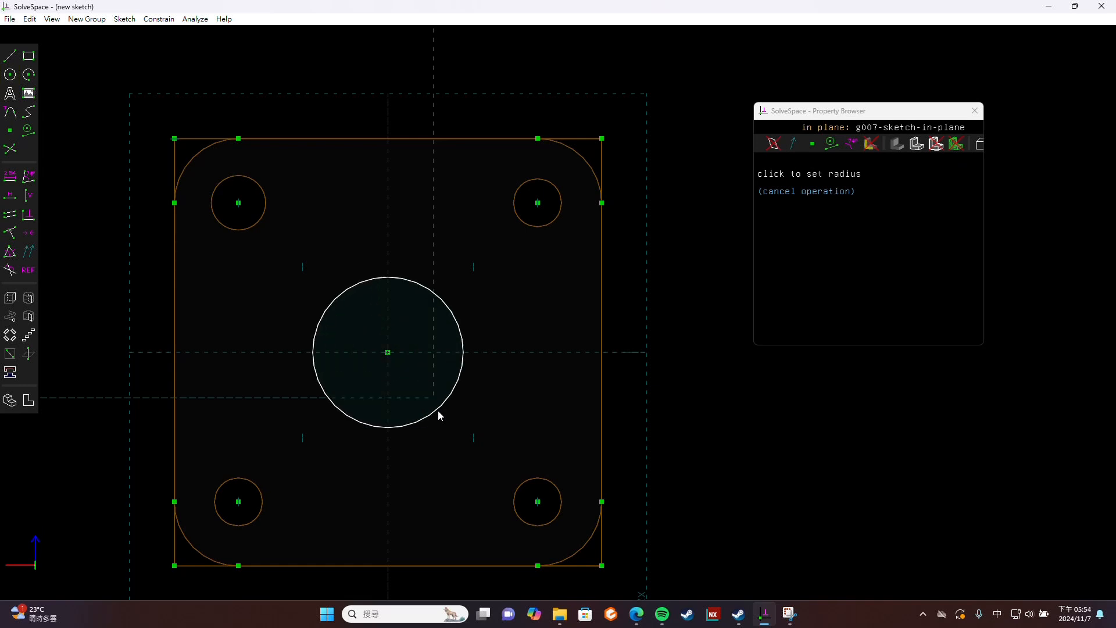
pyautogui.click(468, 423)
pyautogui.click(482, 407)
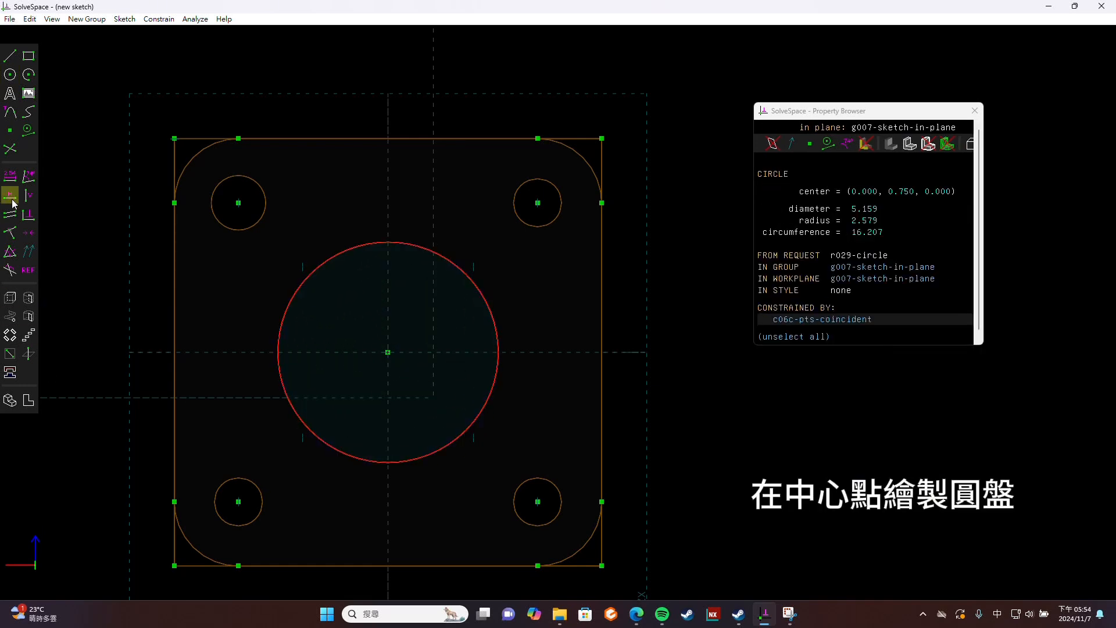
# Set the diameter of the centred circle to 5.5.
pyautogui.click(10, 176)
pyautogui.write('5')
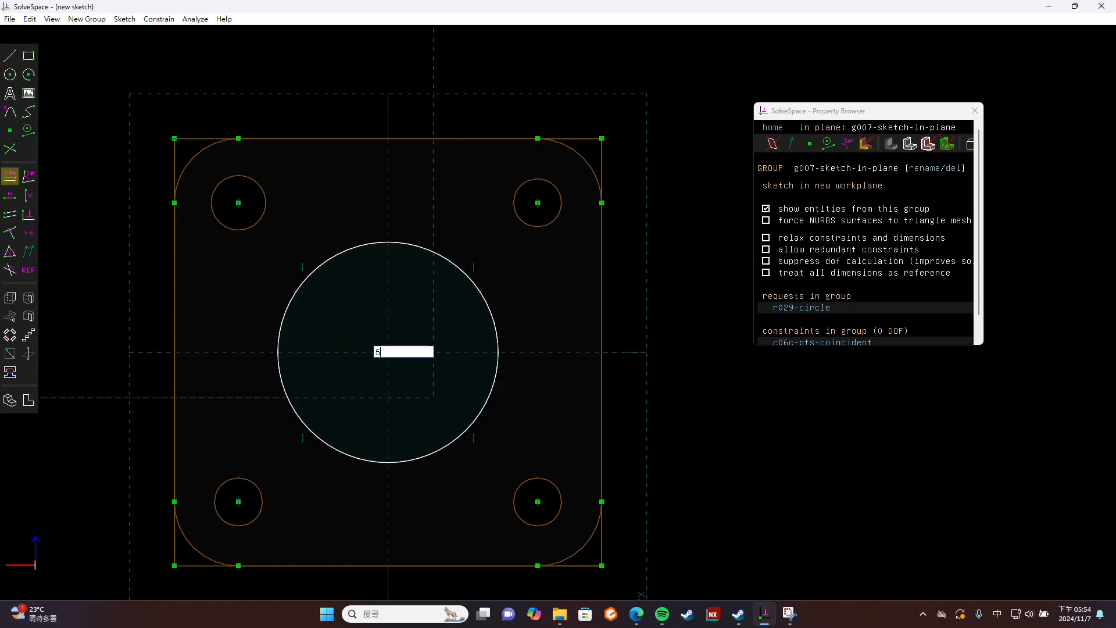
pyautogui.write('.5')
pyautogui.press('Return')
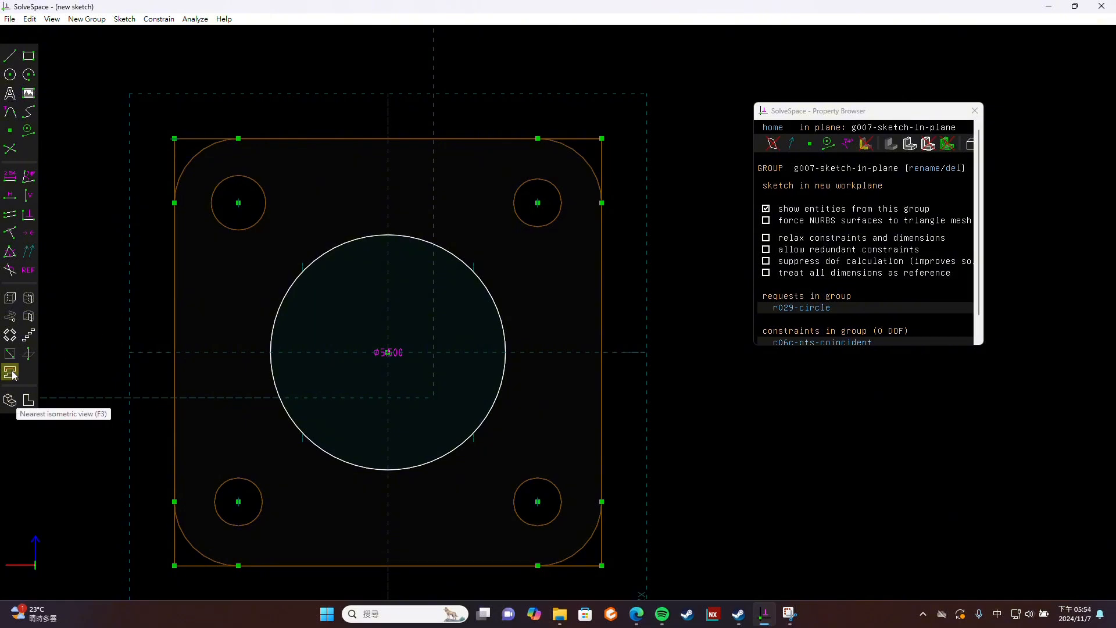
# Extrude the 5.5 circle one-sided as a union and set the disc's height to 0.25.
pyautogui.click(11, 301)
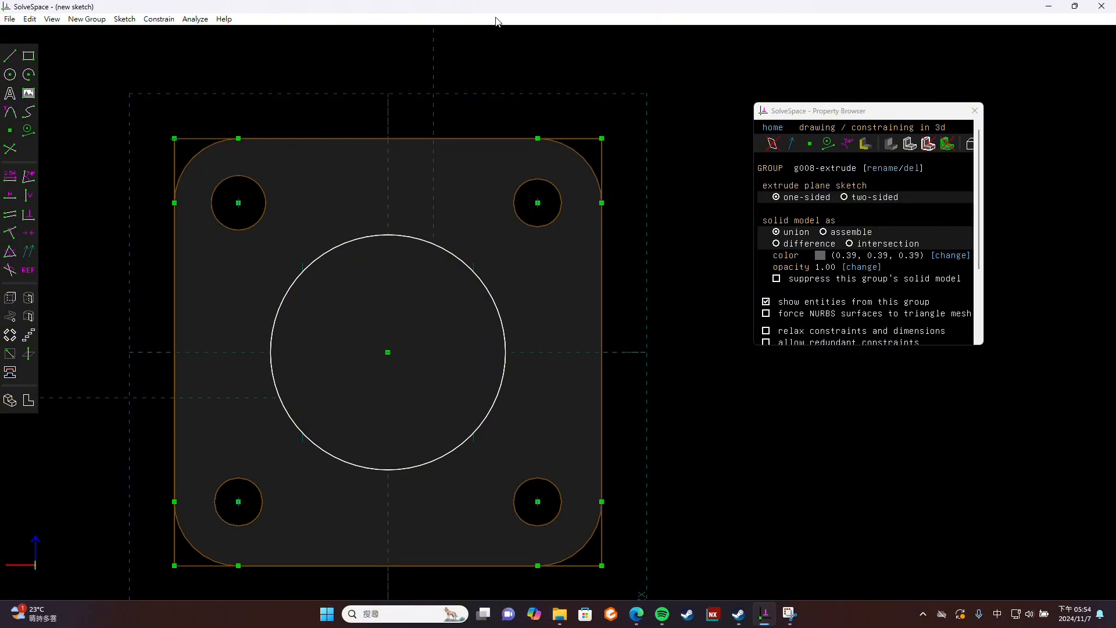
pyautogui.moveTo(704, 434); pyautogui.dragTo(709, 309, button='middle')
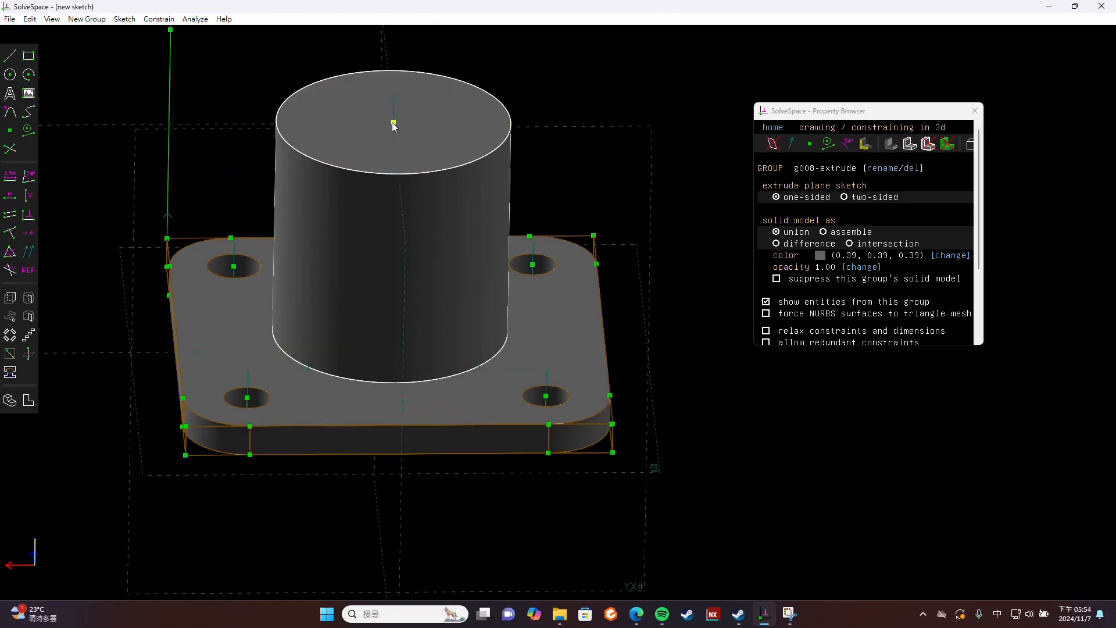
pyautogui.click(396, 149)
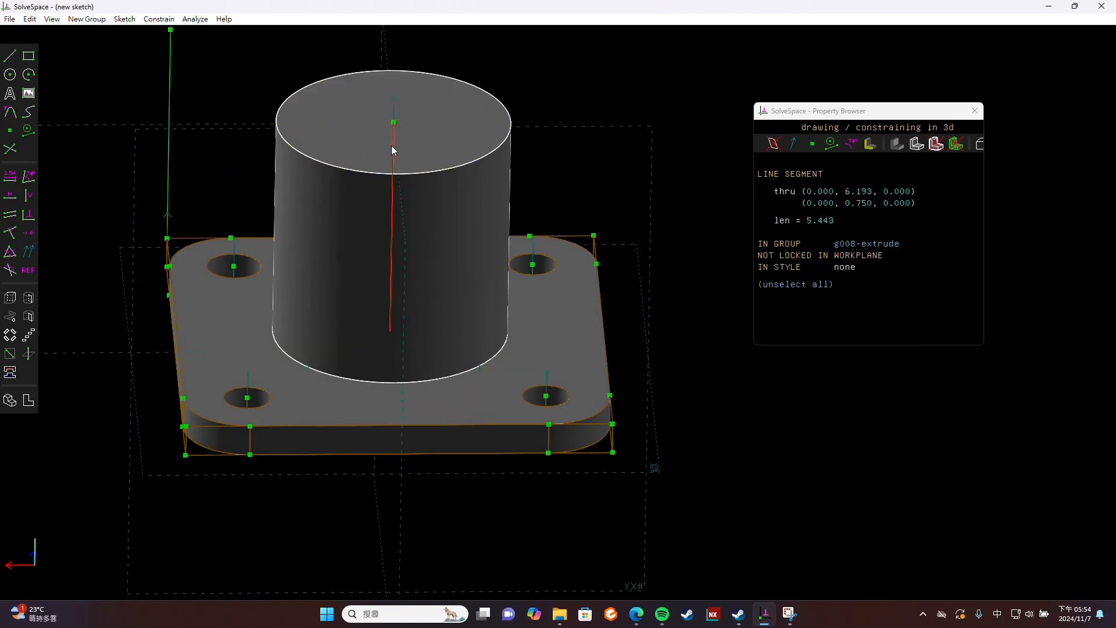
pyautogui.click(10, 175)
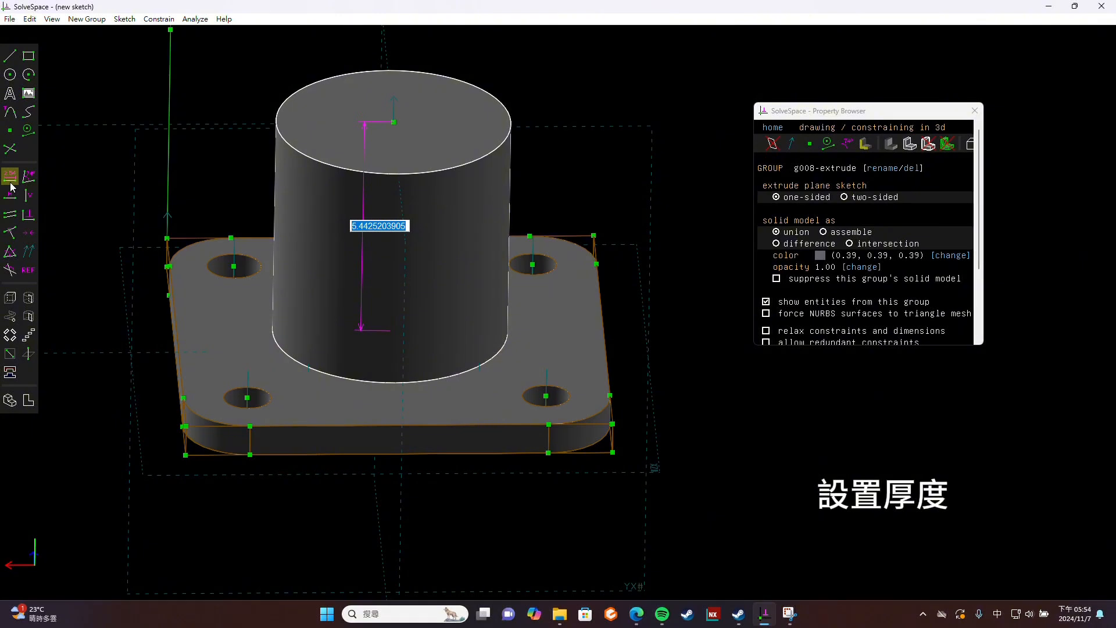
pyautogui.write('2')
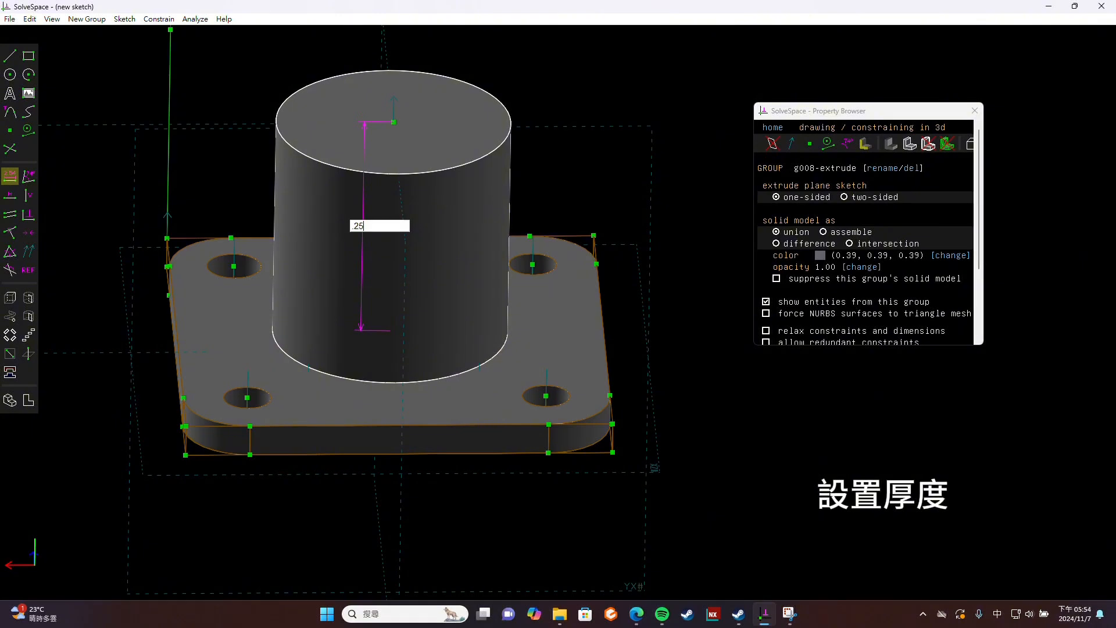
pyautogui.write('5')
pyautogui.press('Return')
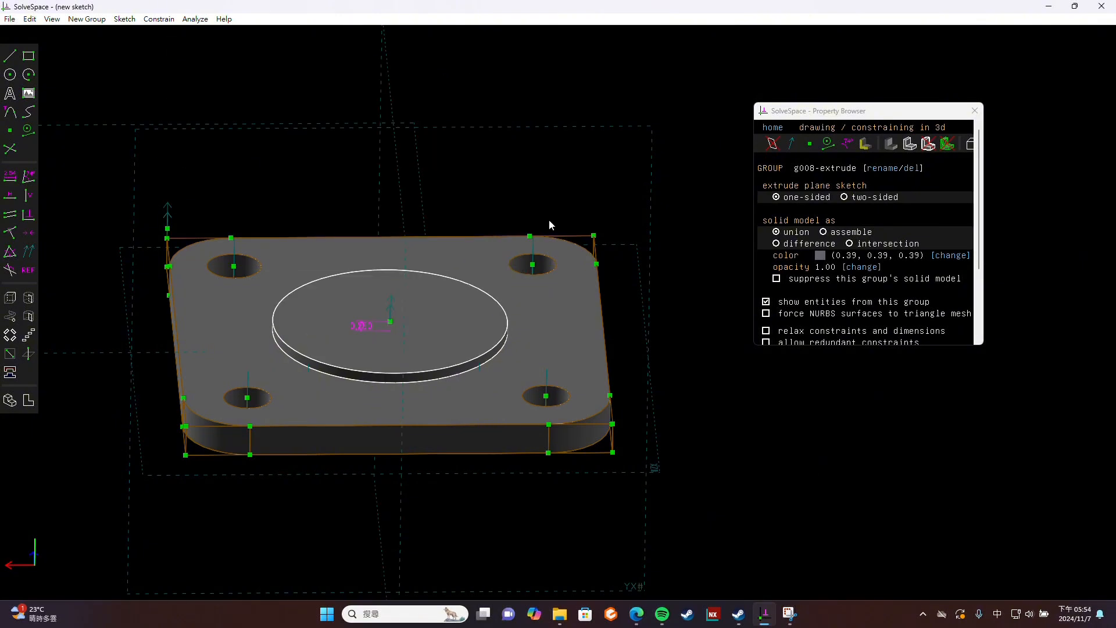
# Add a workplane with its origin at the disc's centre point, aligned with the plate's top view.
pyautogui.moveTo(694, 303); pyautogui.dragTo(678, 396, button='middle')
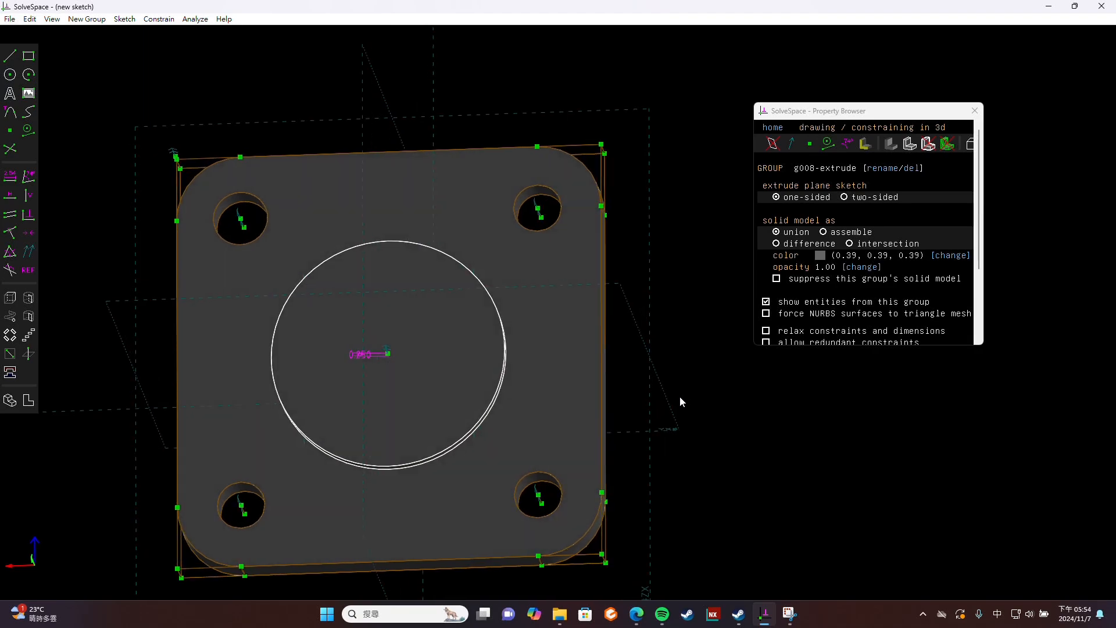
pyautogui.click(28, 400)
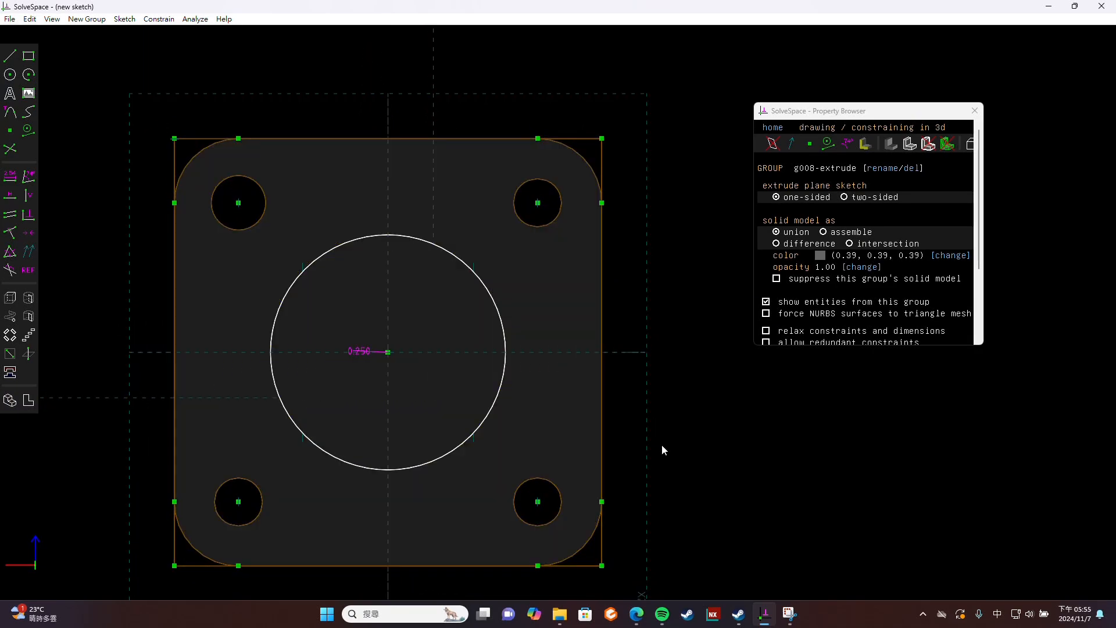
pyautogui.moveTo(662, 444); pyautogui.dragTo(688, 482, button='right')
pyautogui.moveTo(688, 482)
pyautogui.mouseDown(button='middle')
pyautogui.moveTo(679, 370)
pyautogui.moveTo(685, 472)
pyautogui.moveTo(697, 467)
pyautogui.moveTo(691, 446)
pyautogui.moveTo(695, 455)
pyautogui.mouseUp(button='middle')
pyautogui.click(28, 400)
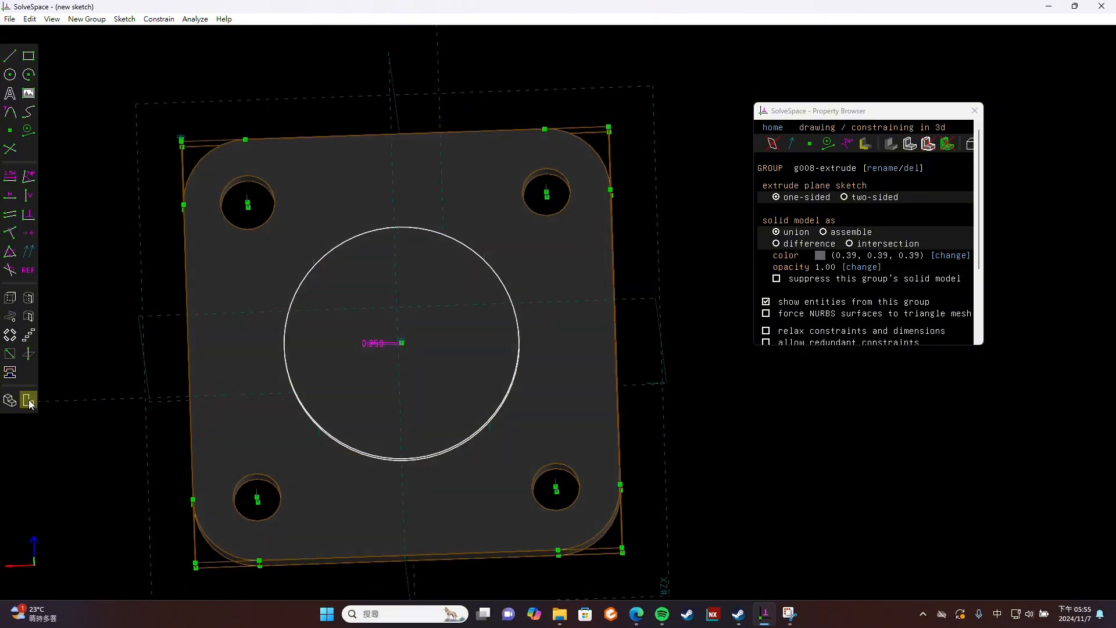
pyautogui.click(125, 18)
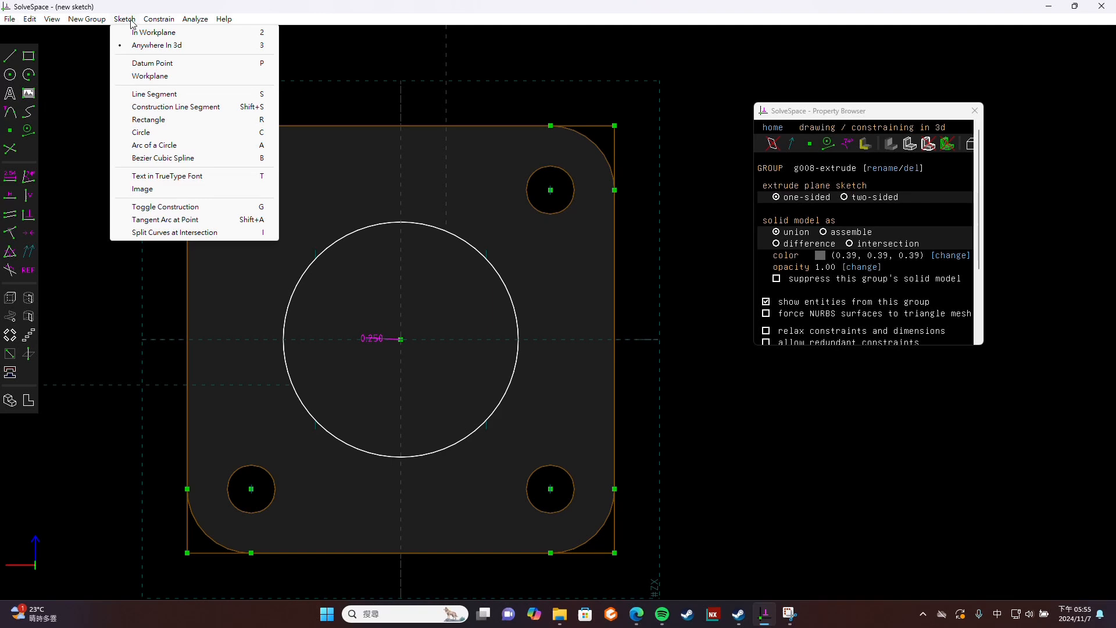
pyautogui.click(161, 76)
pyautogui.click(401, 340)
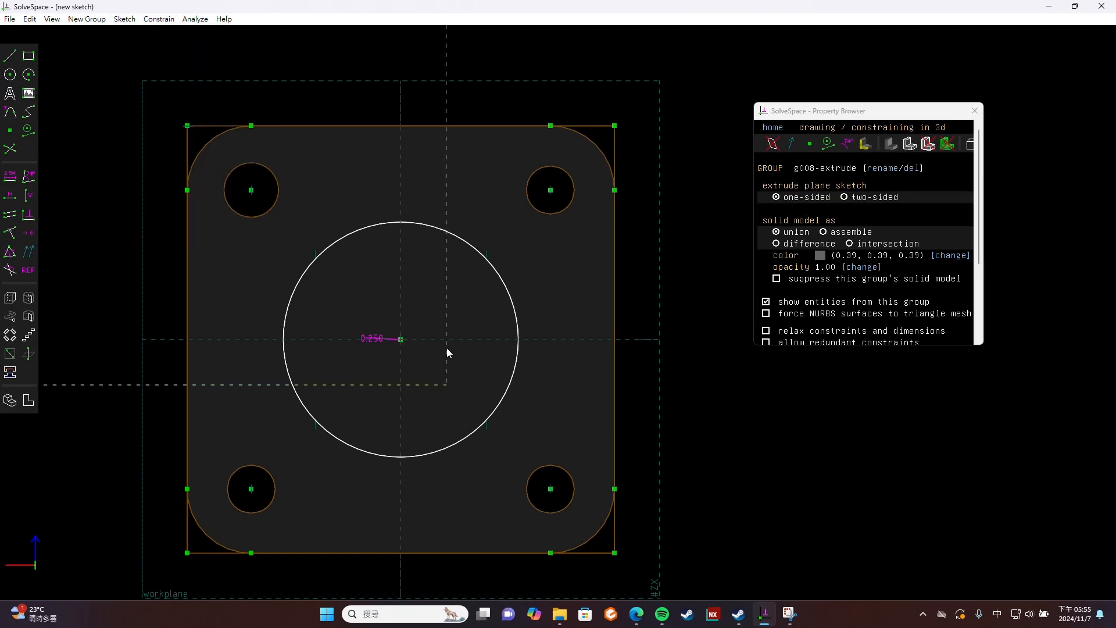
pyautogui.moveTo(709, 445); pyautogui.dragTo(723, 421, button='middle')
pyautogui.click(28, 399)
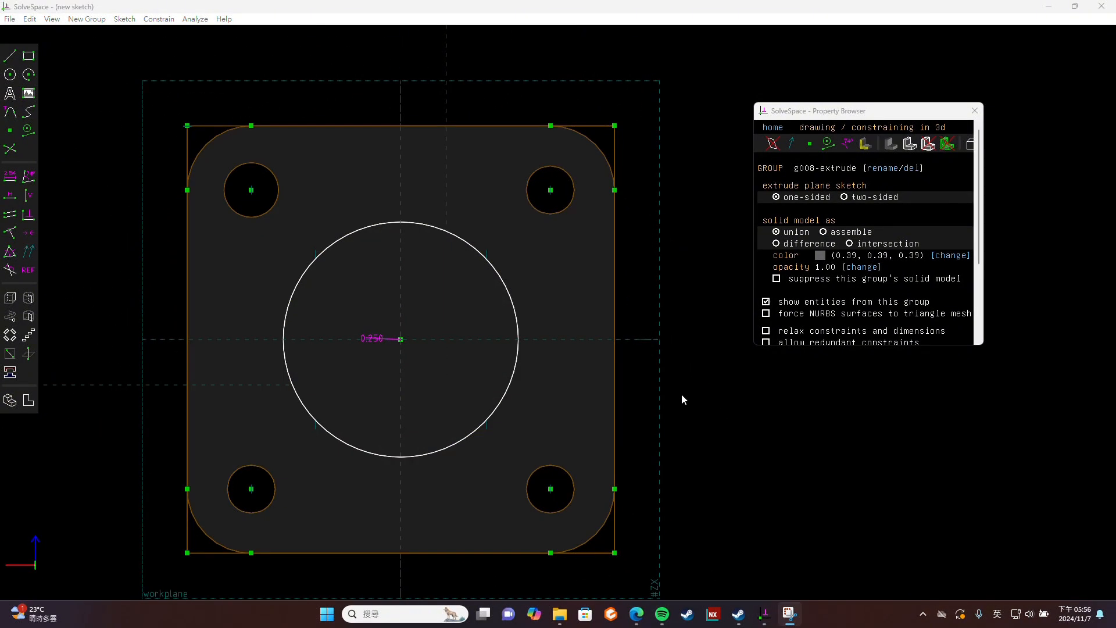
# Draw a short line segment from the disc's centre point along the plate's vertical centreline.
pyautogui.moveTo(695, 430); pyautogui.dragTo(666, 264, button='middle')
pyautogui.press('Escape')
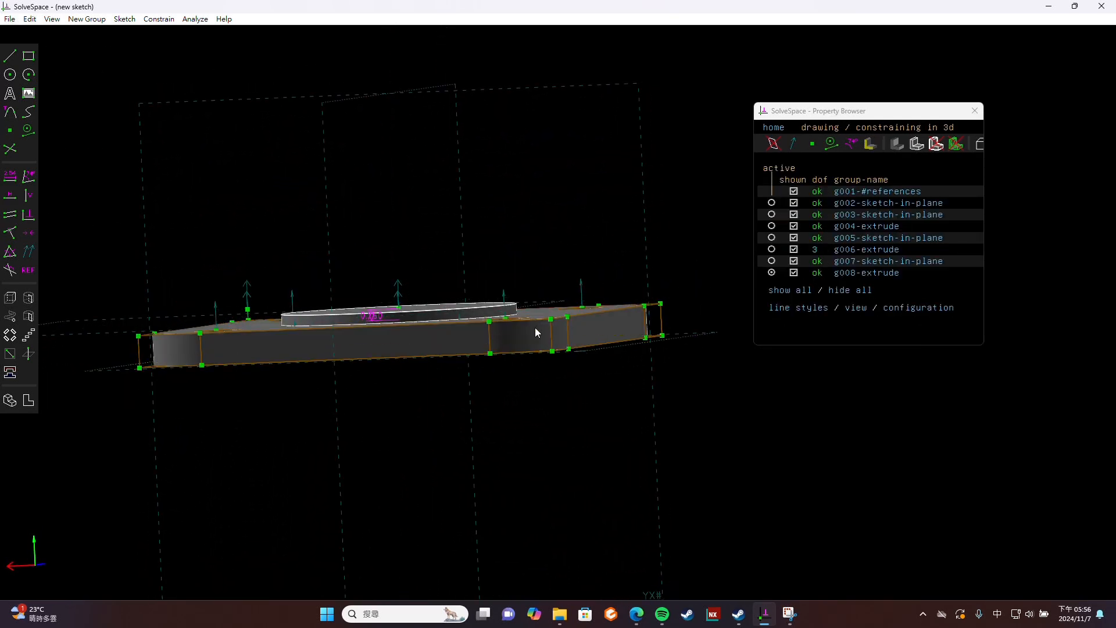
pyautogui.moveTo(535, 326); pyautogui.dragTo(426, 412, button='middle')
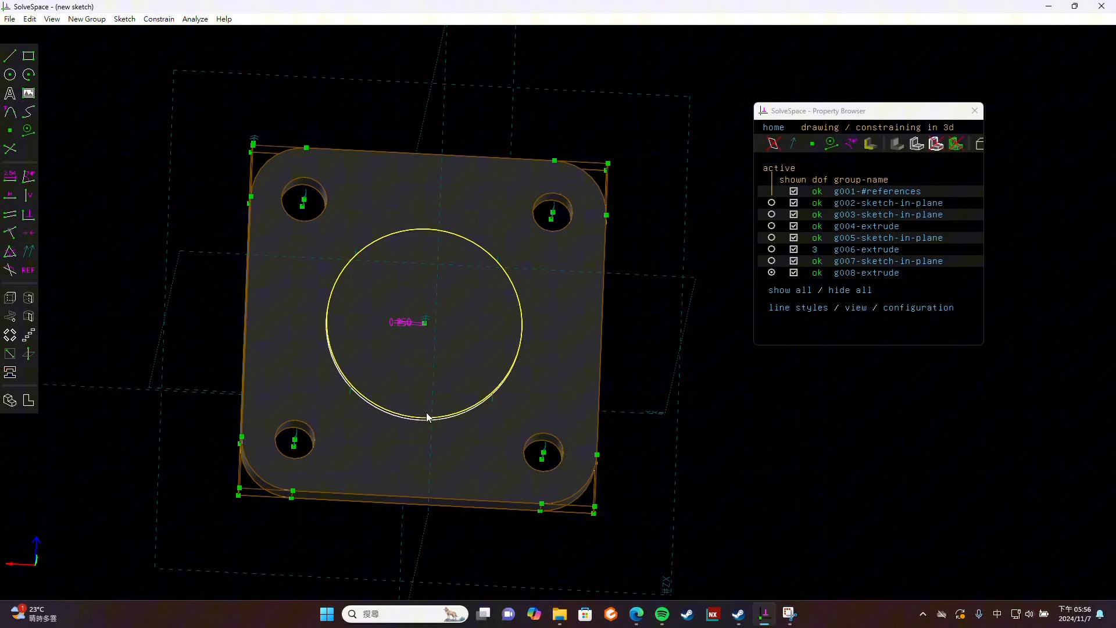
pyautogui.click(35, 406)
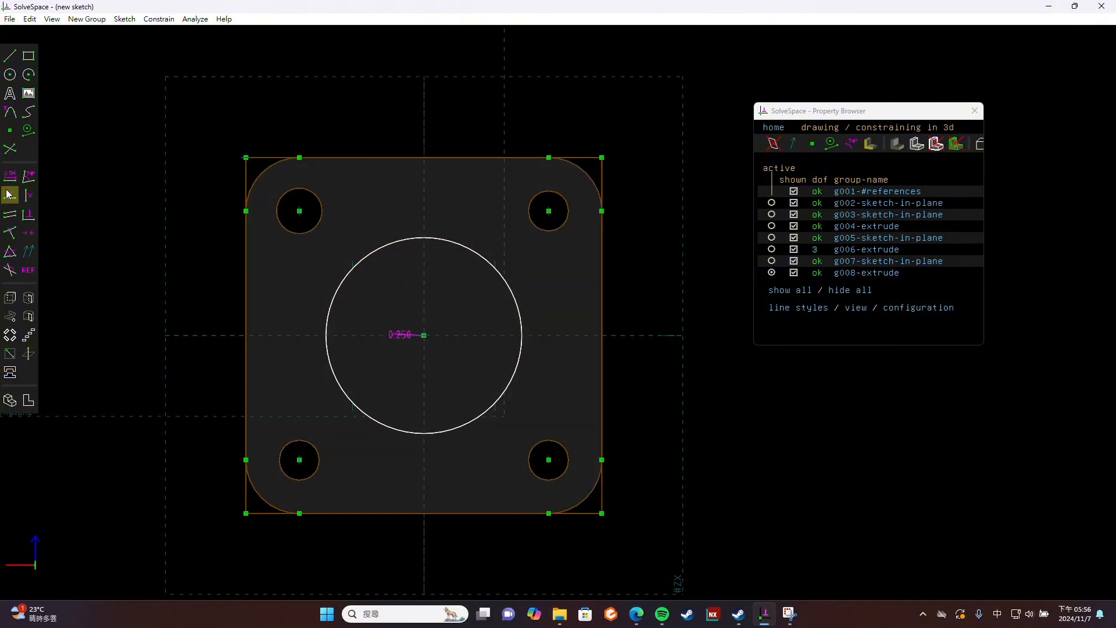
pyautogui.click(9, 56)
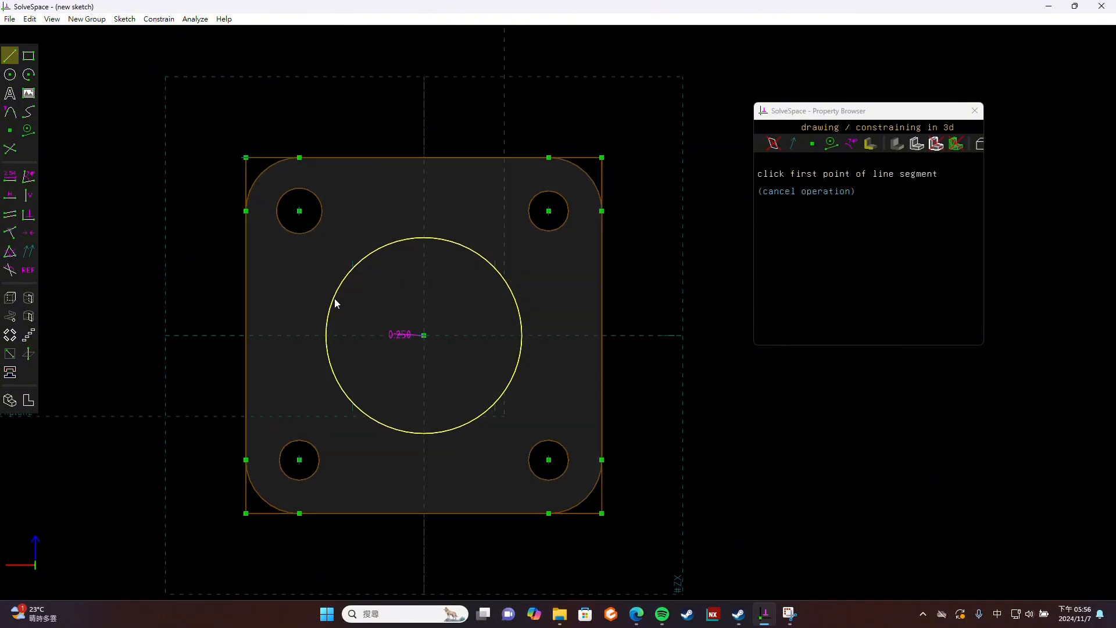
pyautogui.click(423, 335)
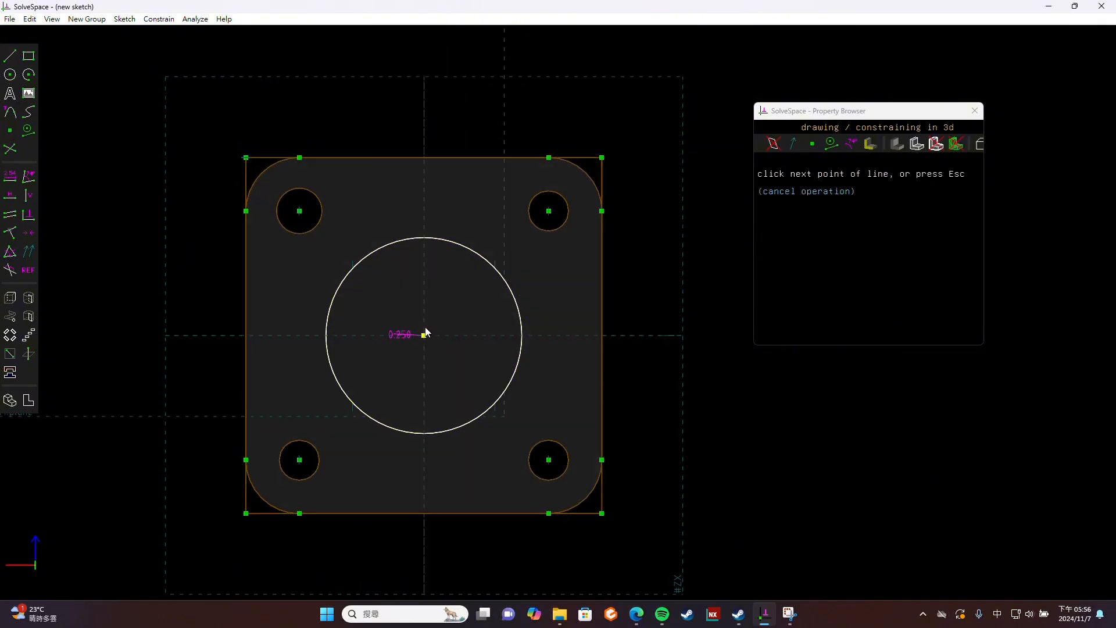
pyautogui.click(423, 280)
pyautogui.click(422, 300)
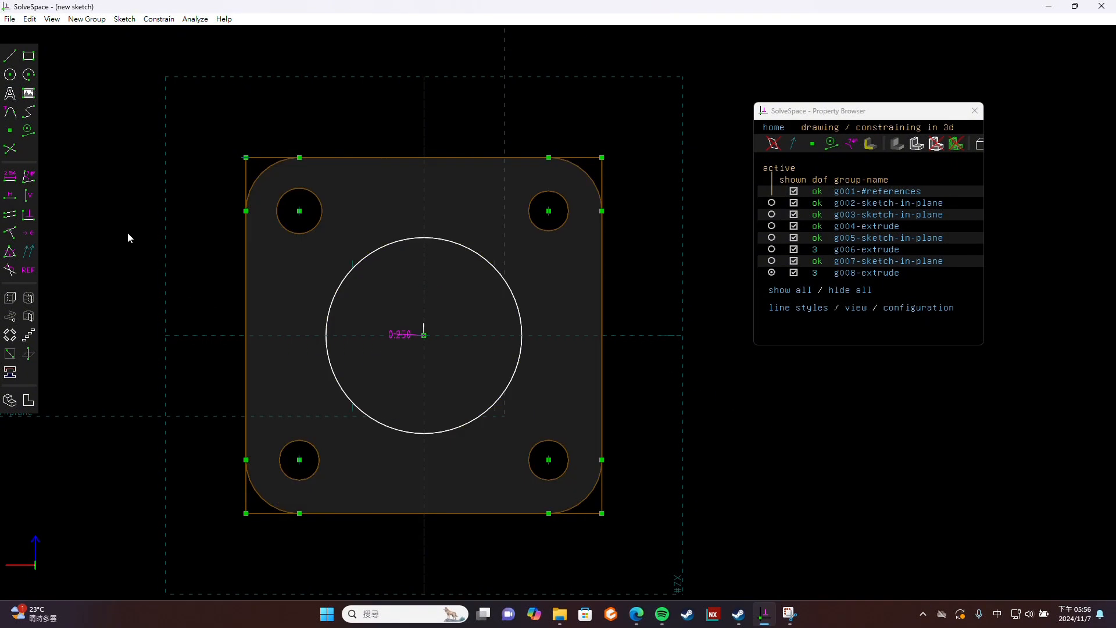
# Add a workplane parallel to the disc's top face with its origin at the disc's centre point.
pyautogui.click(9, 56)
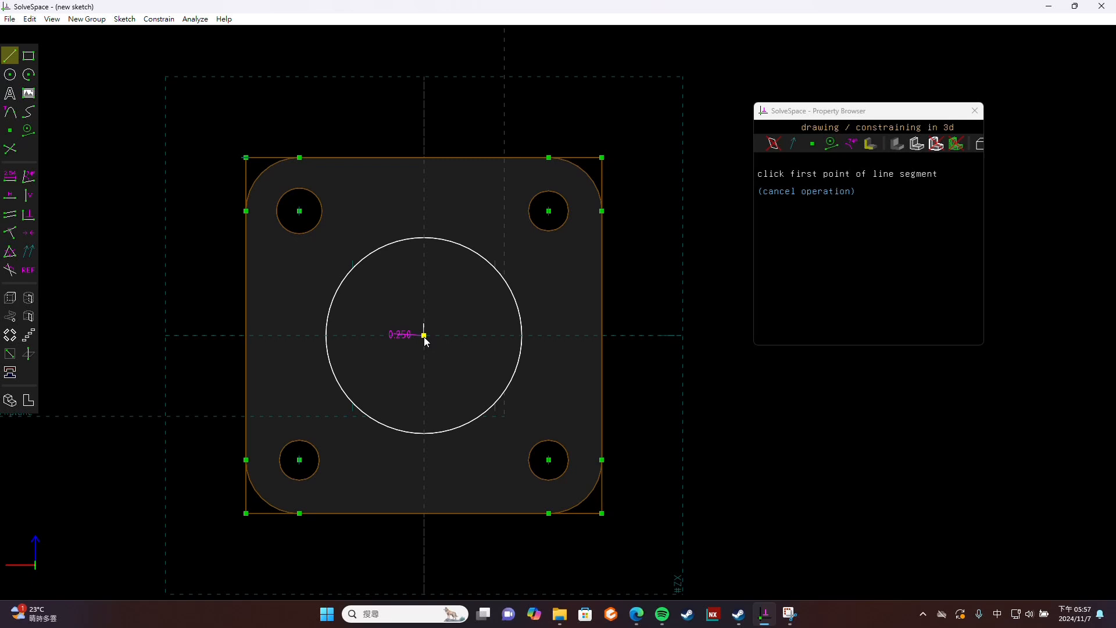
pyautogui.moveTo(752, 472); pyautogui.dragTo(790, 471, button='middle')
pyautogui.press('w')
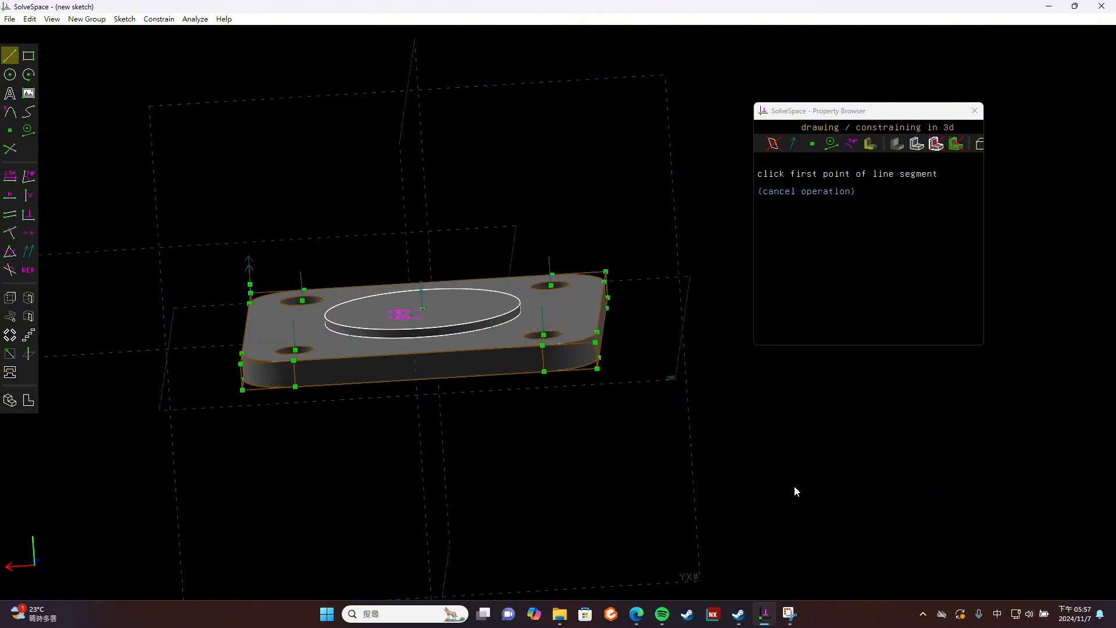
pyautogui.click(124, 18)
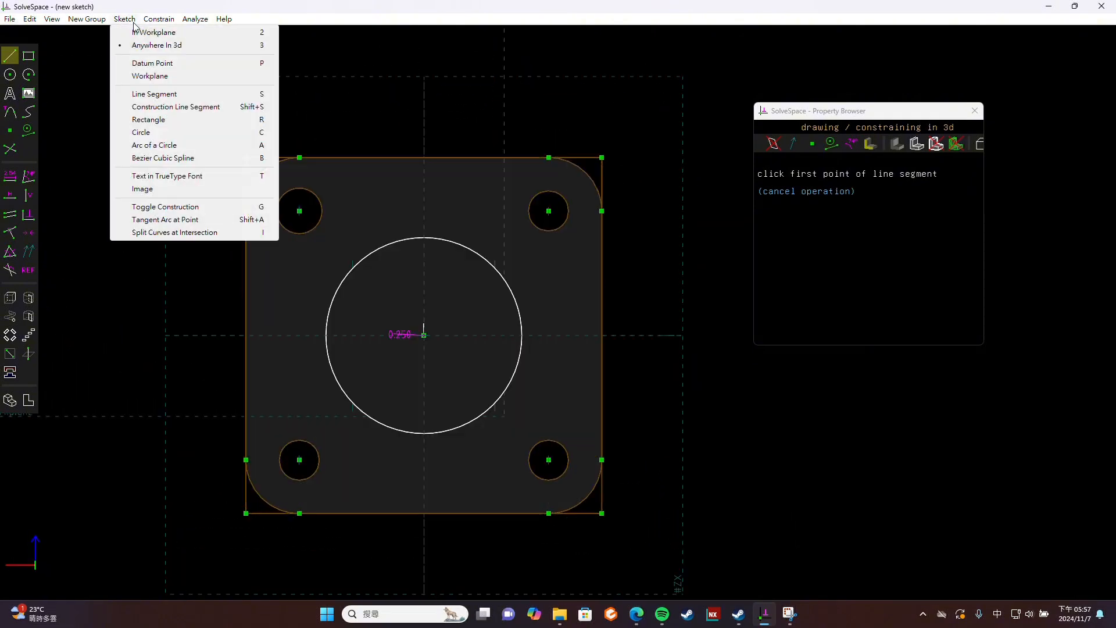
pyautogui.click(150, 76)
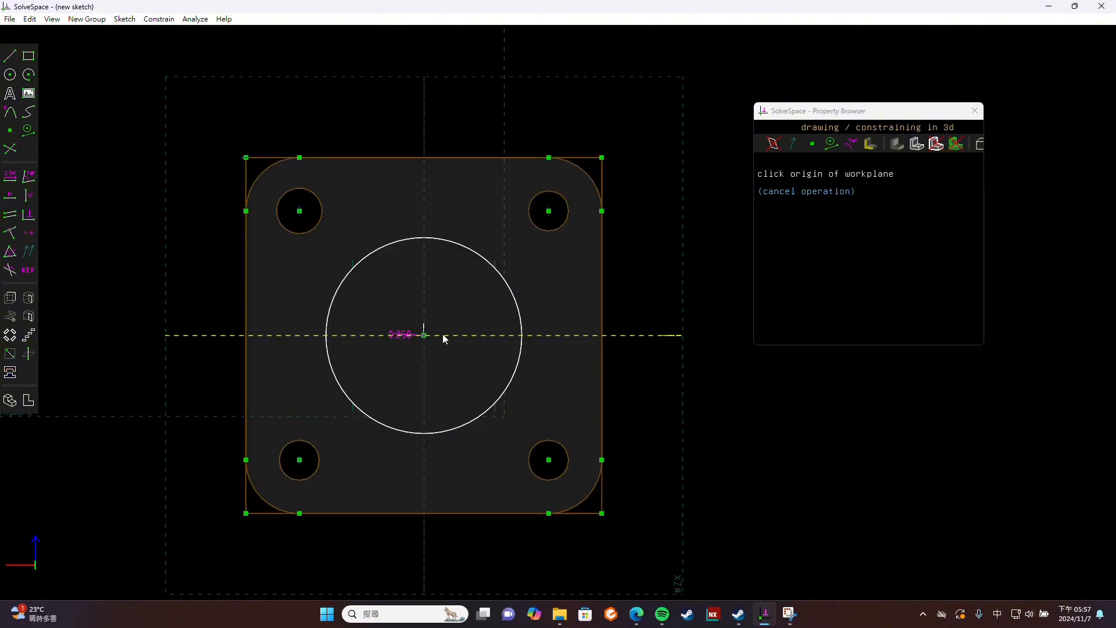
pyautogui.click(425, 340)
pyautogui.moveTo(805, 462); pyautogui.dragTo(721, 308, button='middle')
pyautogui.moveTo(723, 418); pyautogui.dragTo(782, 500, button='middle')
pyautogui.click(36, 401)
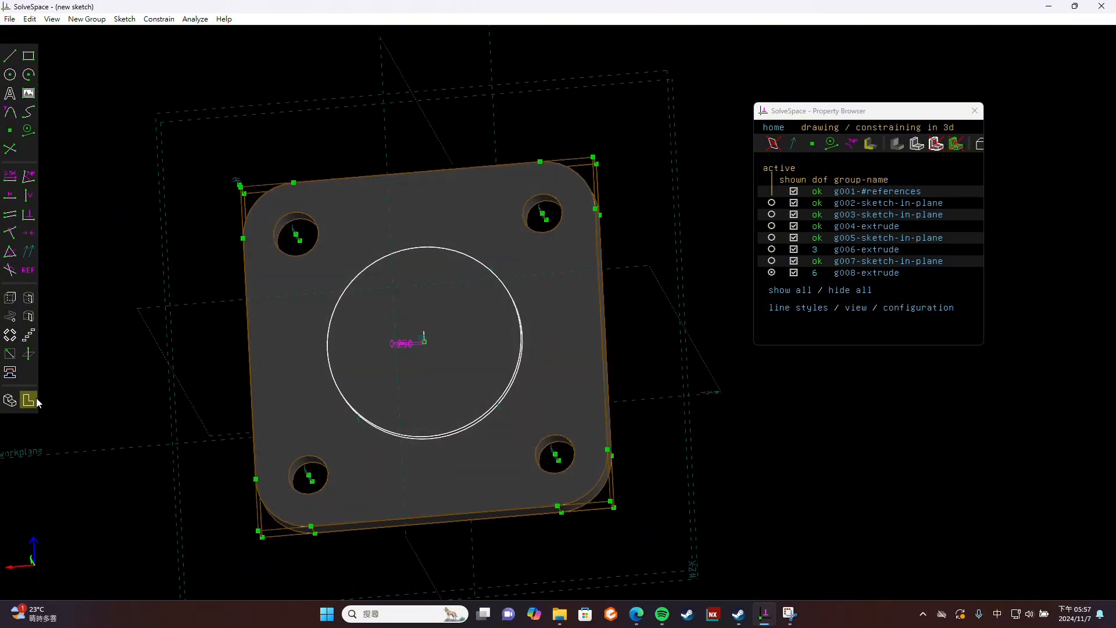
# Draw line segments from the disc's centre and set the length of the lower one to 3.250/2.
pyautogui.press('s')
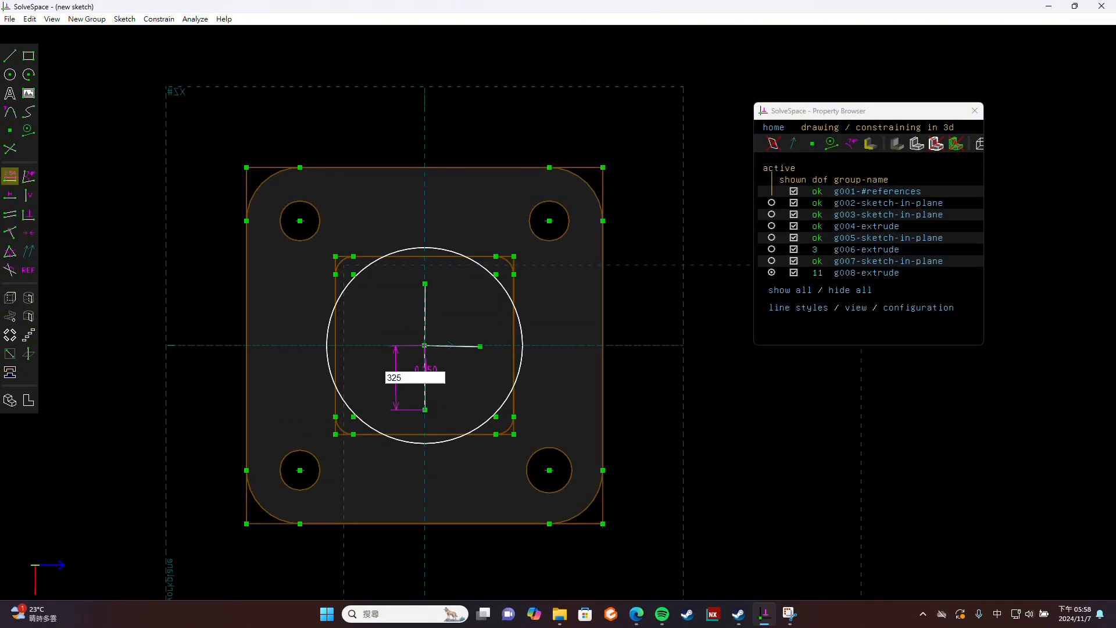
pyautogui.press('Return')
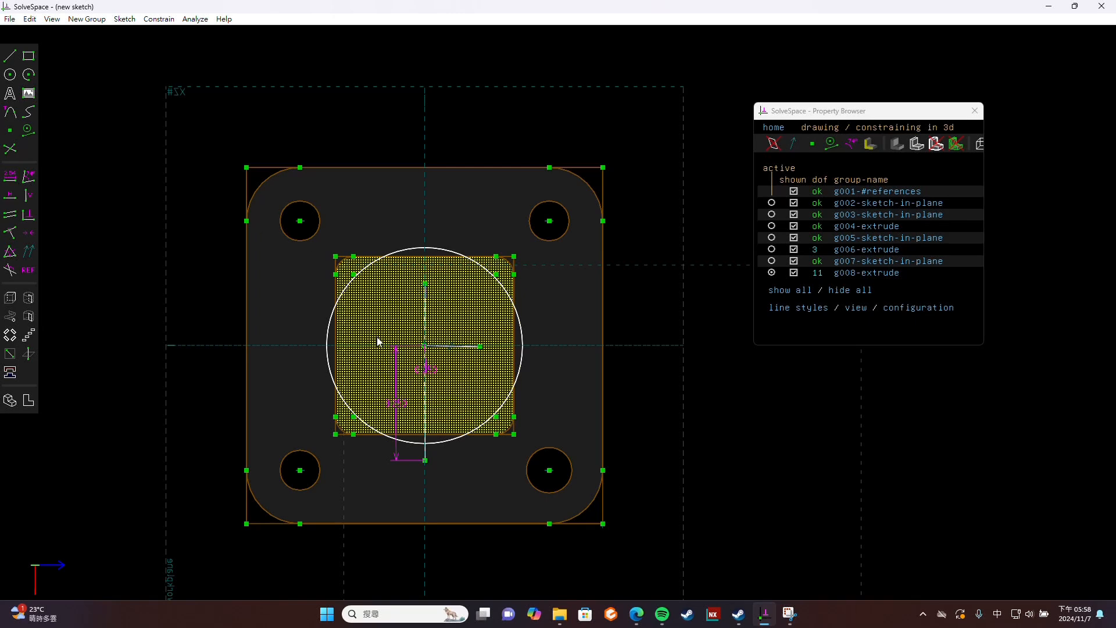
pyautogui.doubleClick(399, 409)
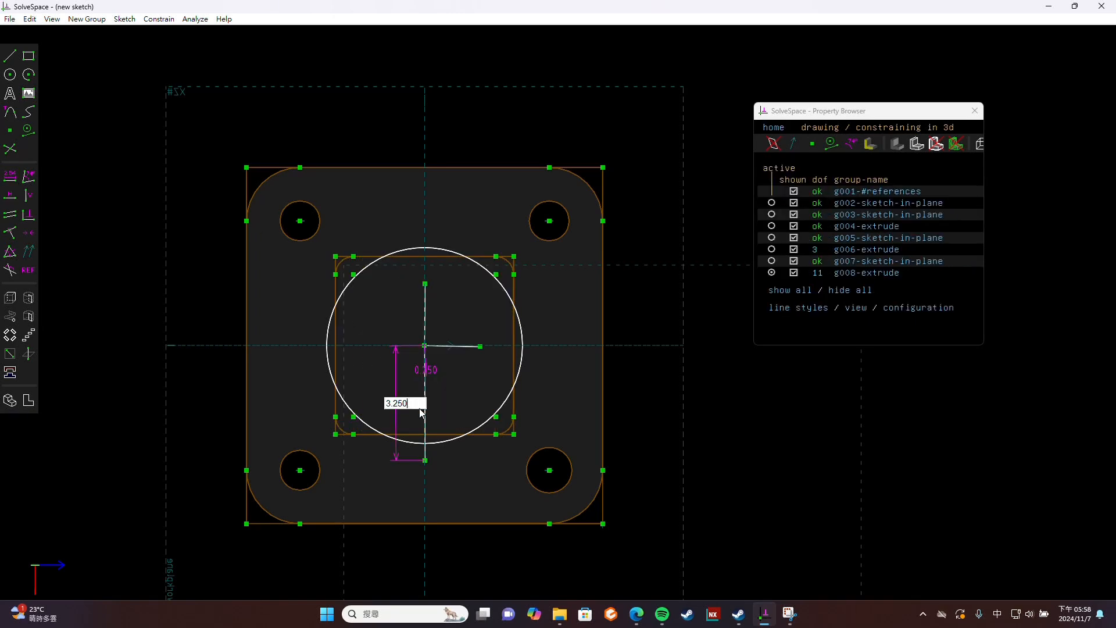
pyautogui.write('/2')
pyautogui.press('Return')
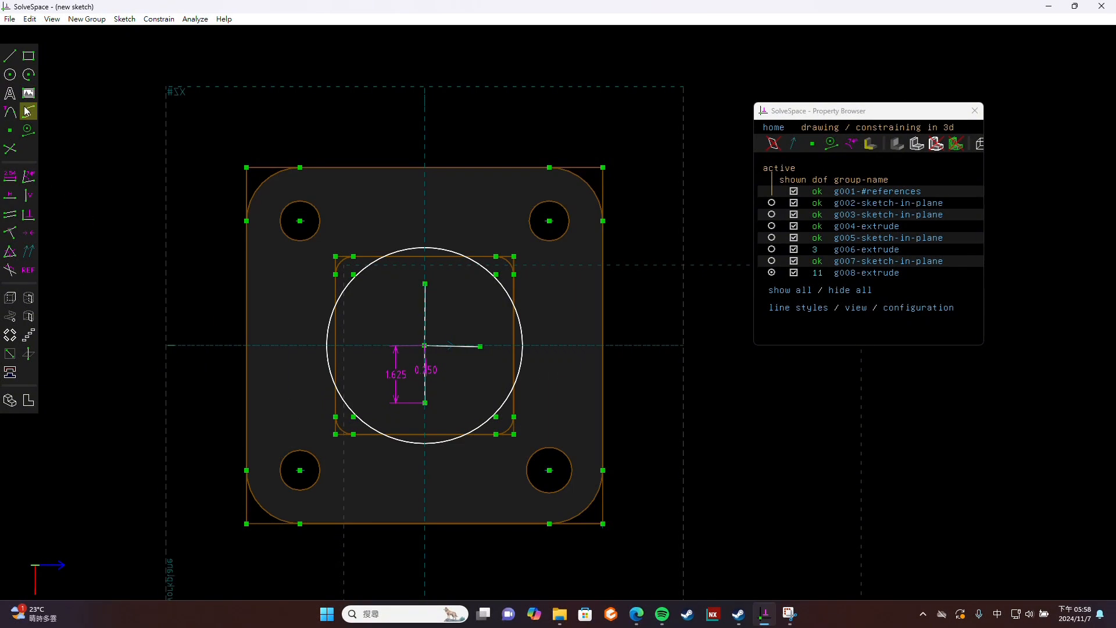
# Convert the 1.625 line running from the disc's centre to a construction line.
pyautogui.click(26, 131)
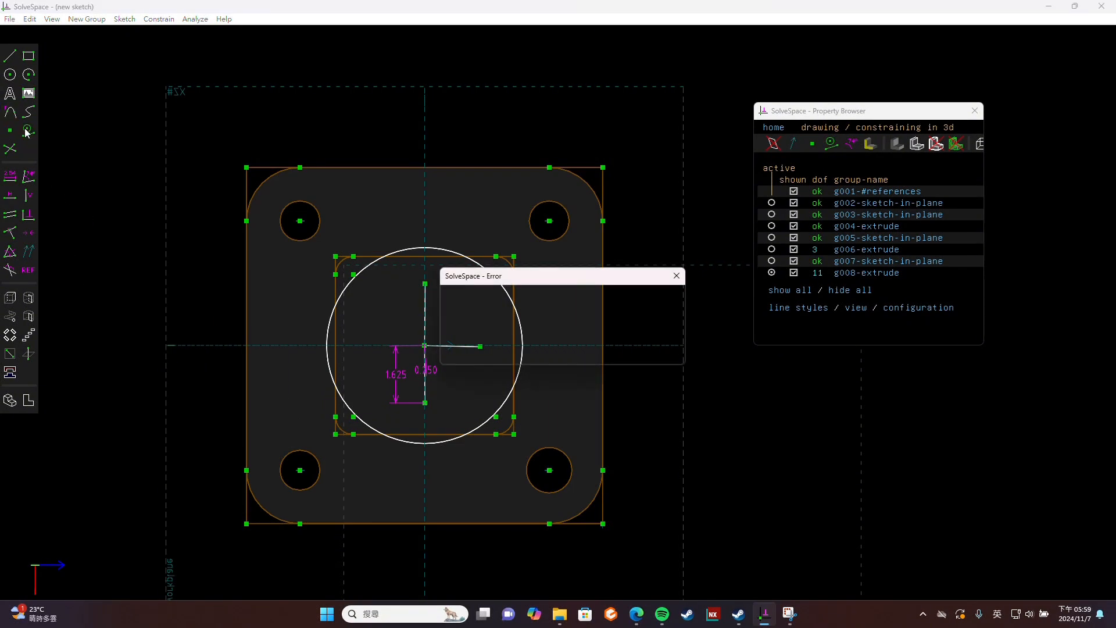
pyautogui.click(676, 276)
pyautogui.click(426, 381)
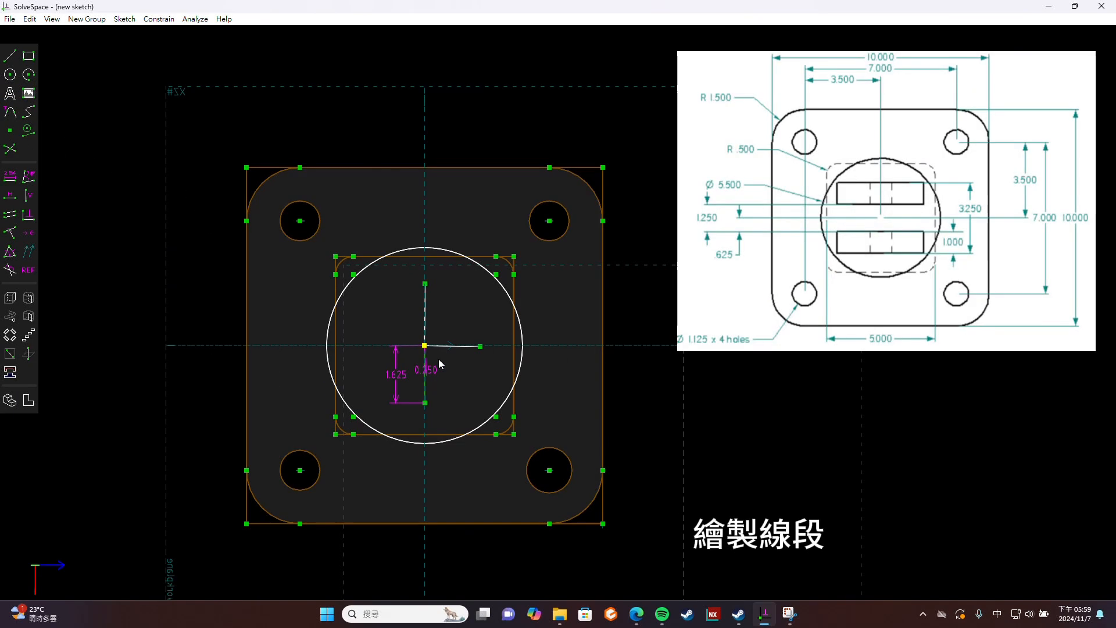
# Start a new sketch group in the vertical workplane offset 1.625 from the disc's centre.
pyautogui.moveTo(641, 475); pyautogui.dragTo(630, 317, button='middle')
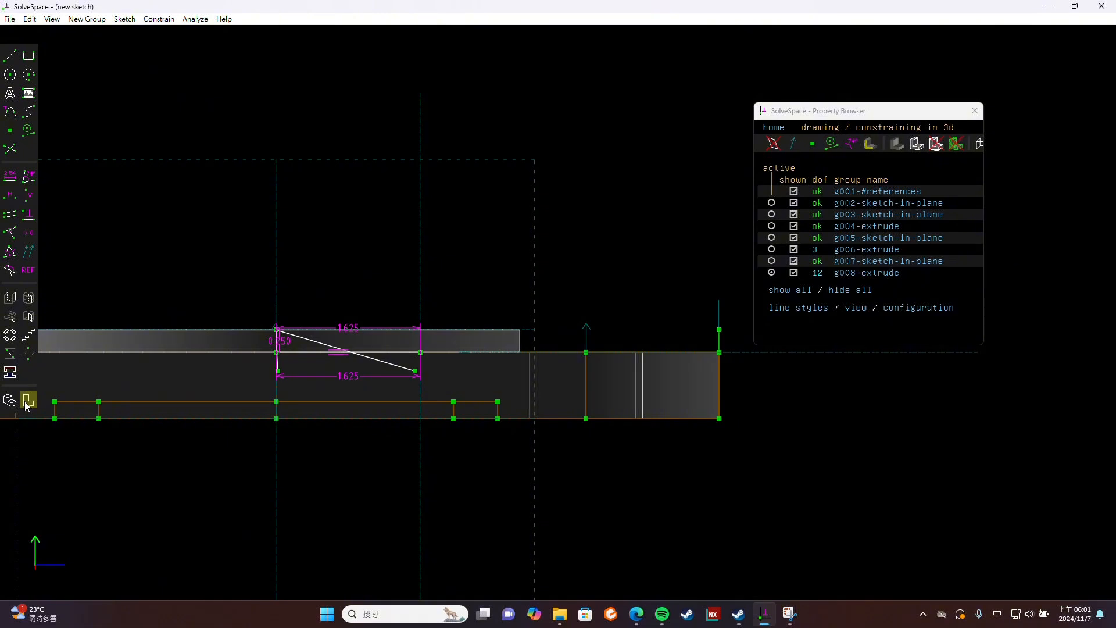
pyautogui.click(421, 215)
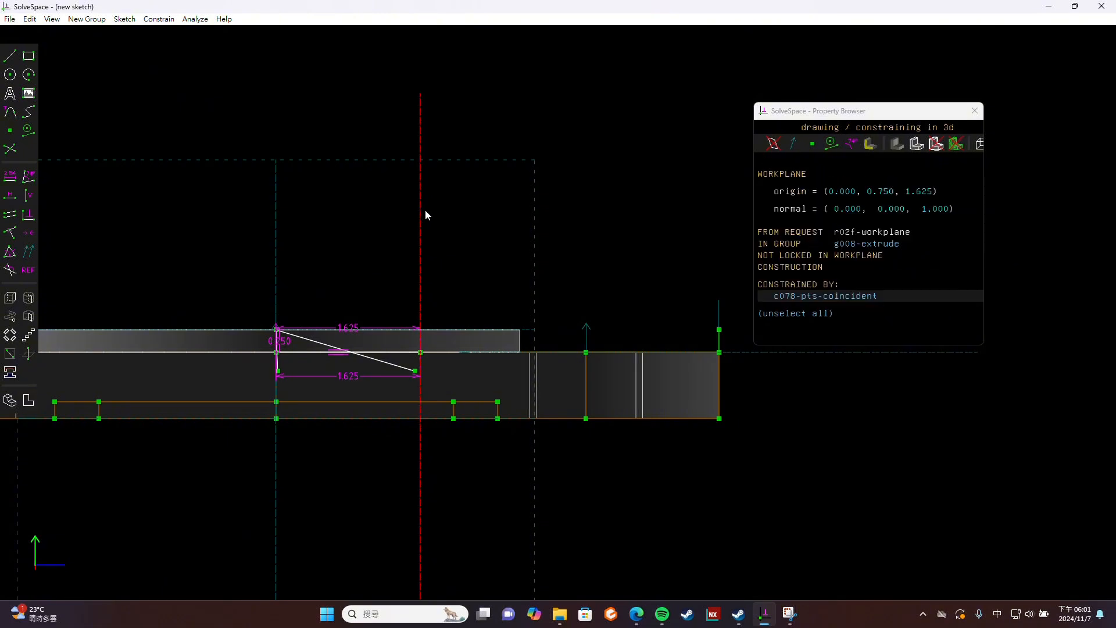
pyautogui.click(81, 20)
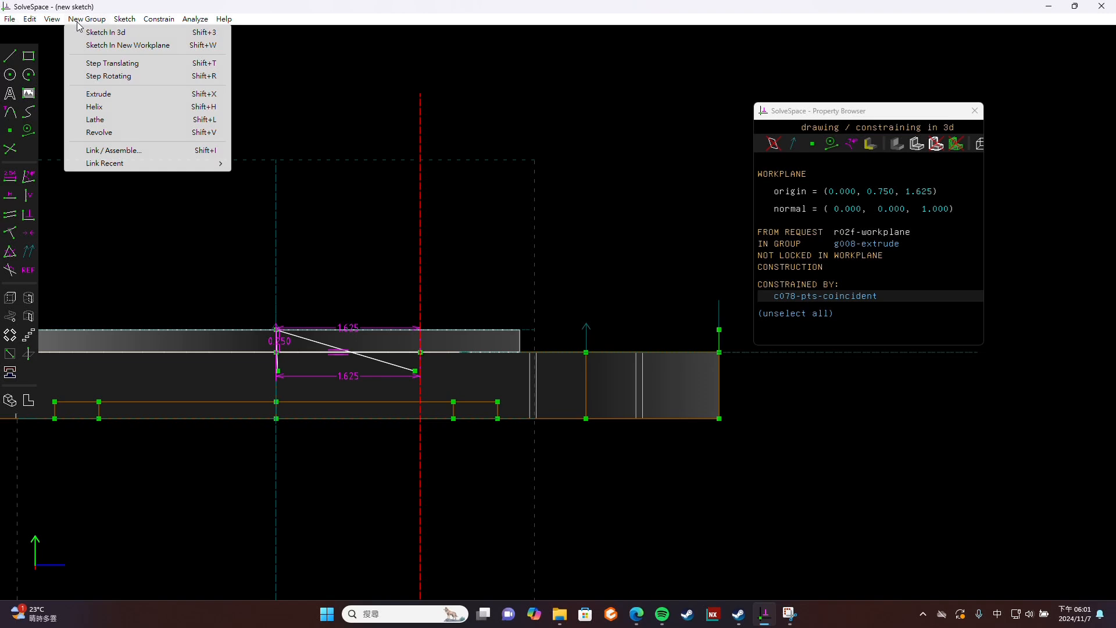
pyautogui.click(100, 44)
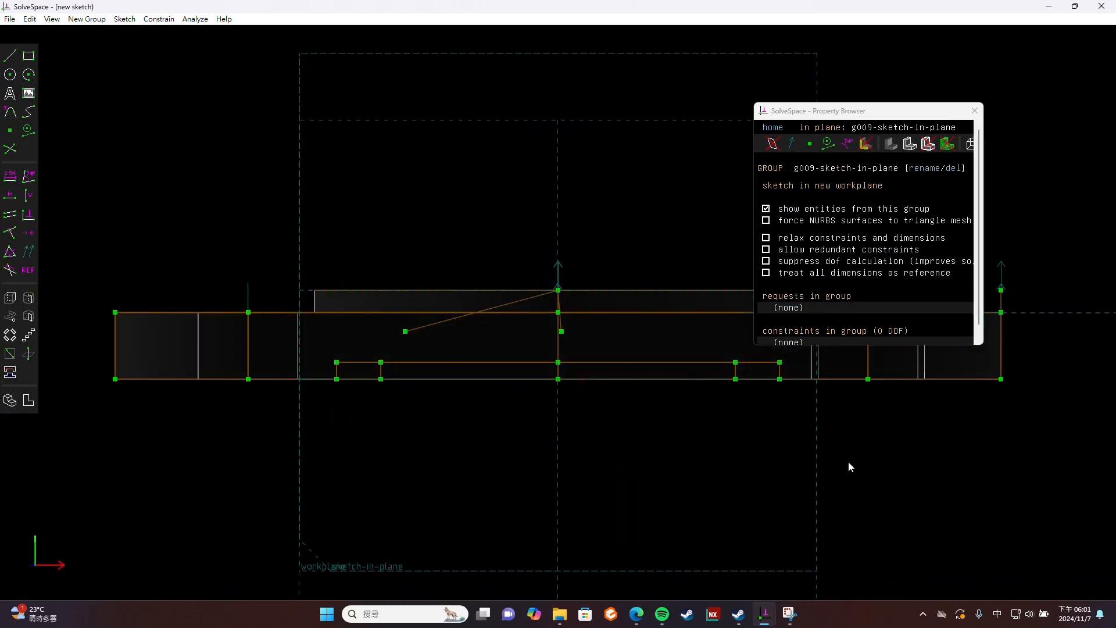
# Draw a closed triangle with a horizontal base just above the disc, its apex over the disc's centre.
pyautogui.moveTo(848, 462); pyautogui.dragTo(677, 501, button='right')
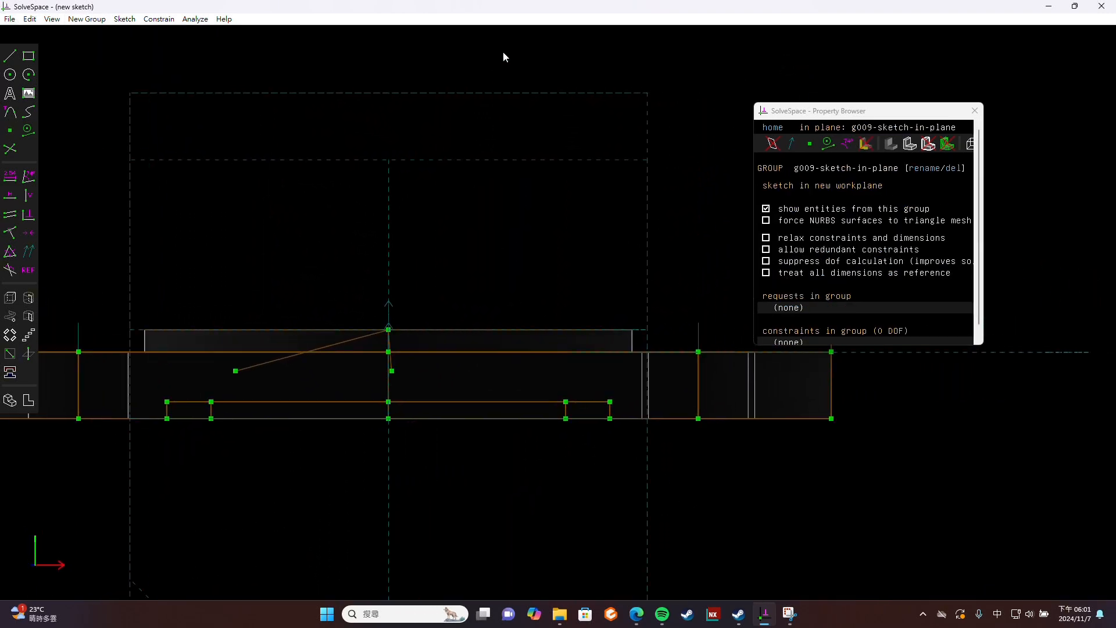
pyautogui.click(495, 20)
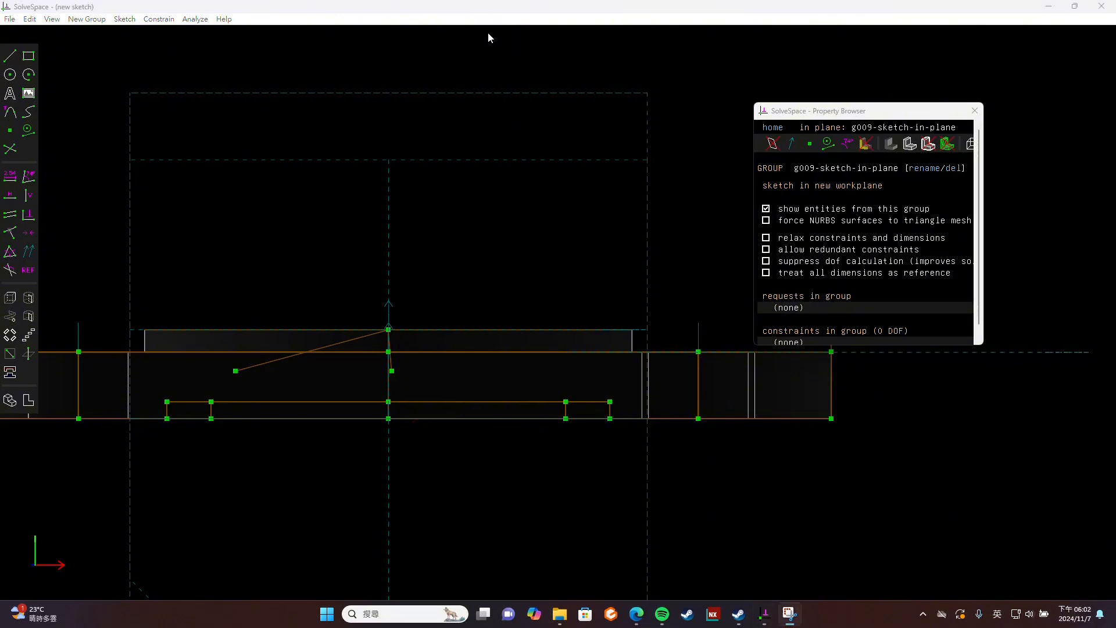
pyautogui.click(16, 56)
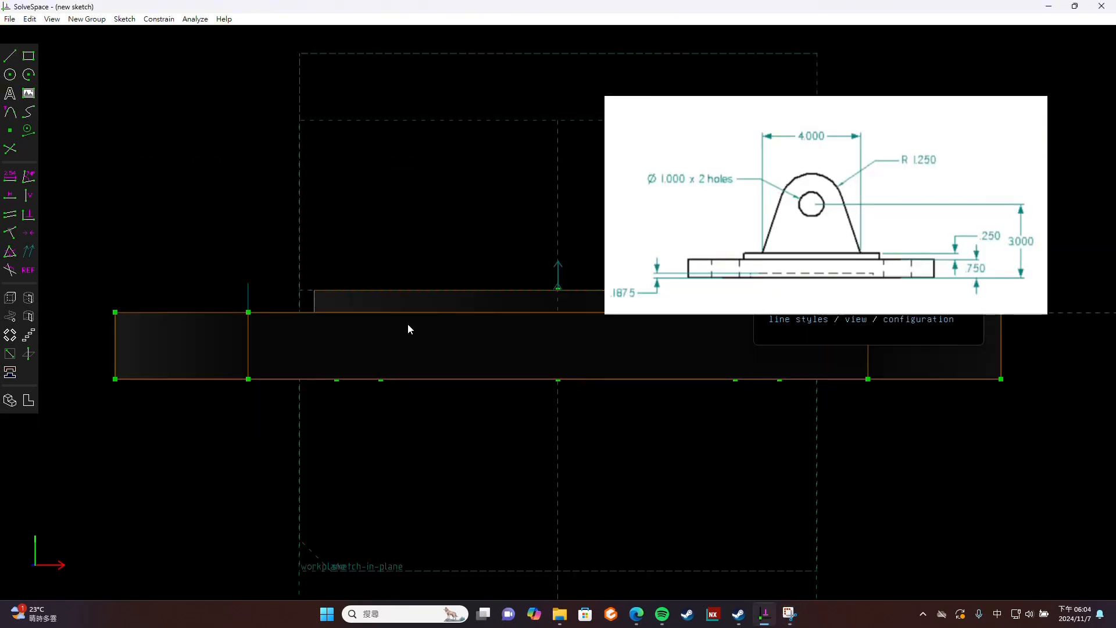
pyautogui.click(10, 58)
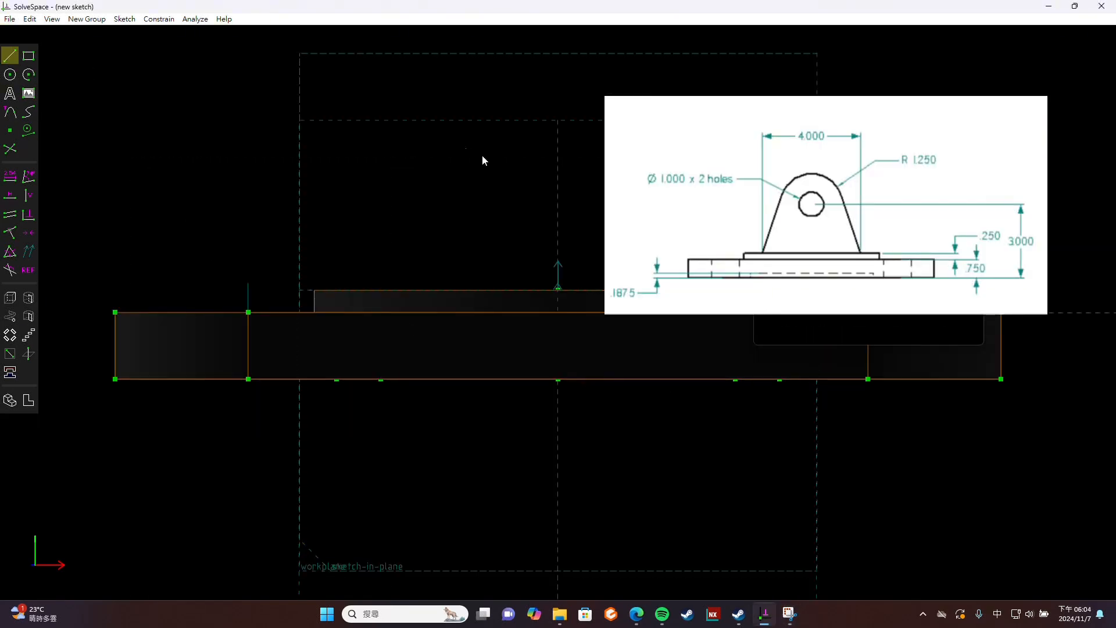
pyautogui.click(557, 160)
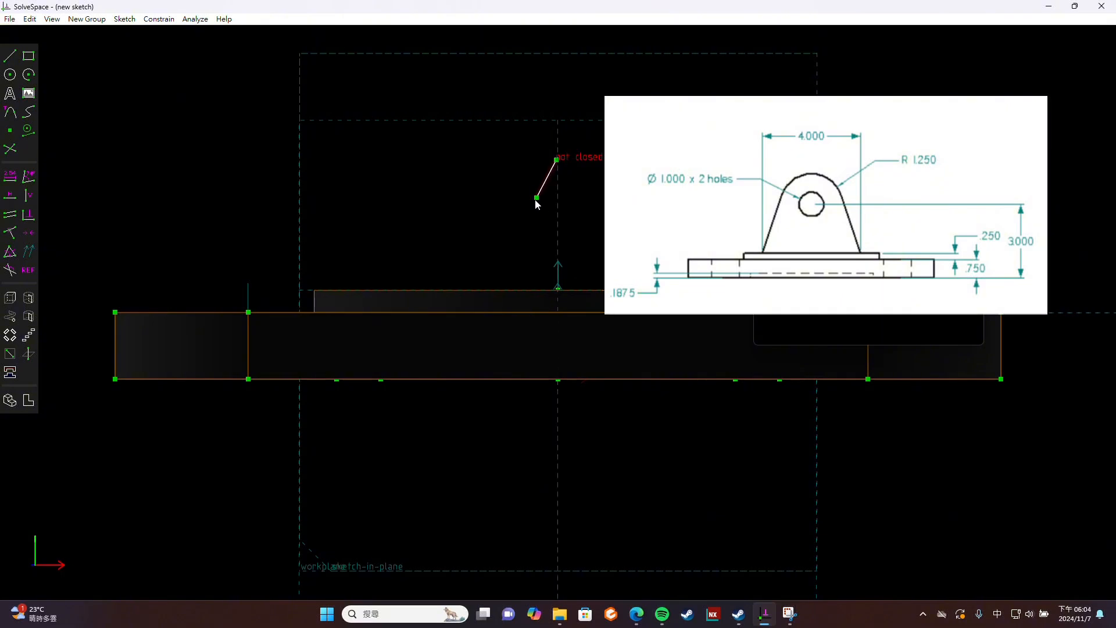
pyautogui.click(464, 292)
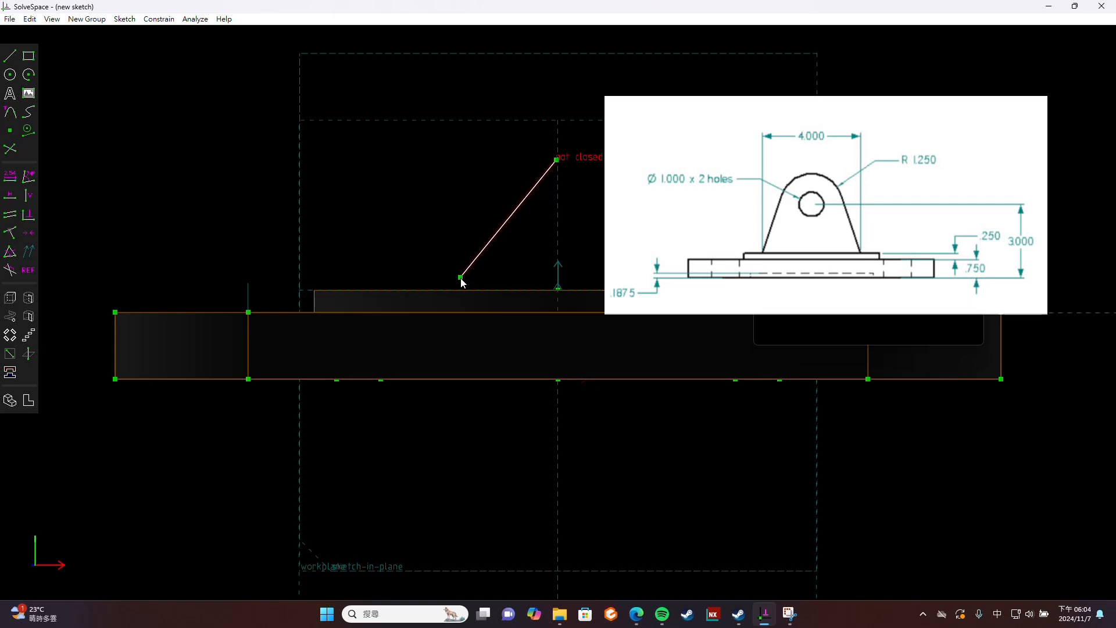
pyautogui.click(468, 282)
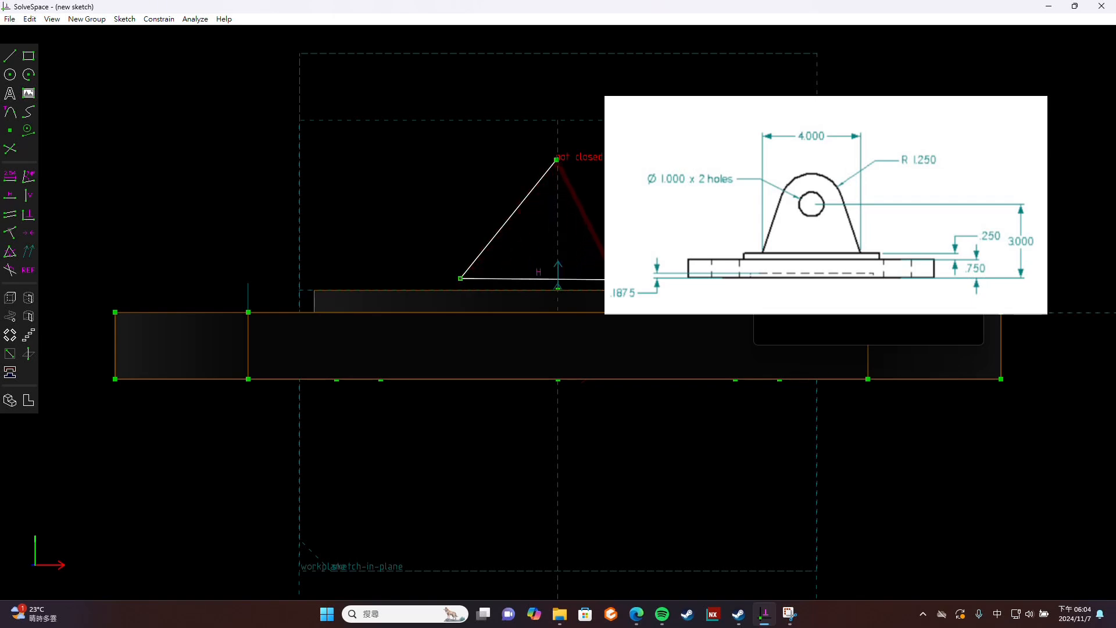
pyautogui.click(558, 162)
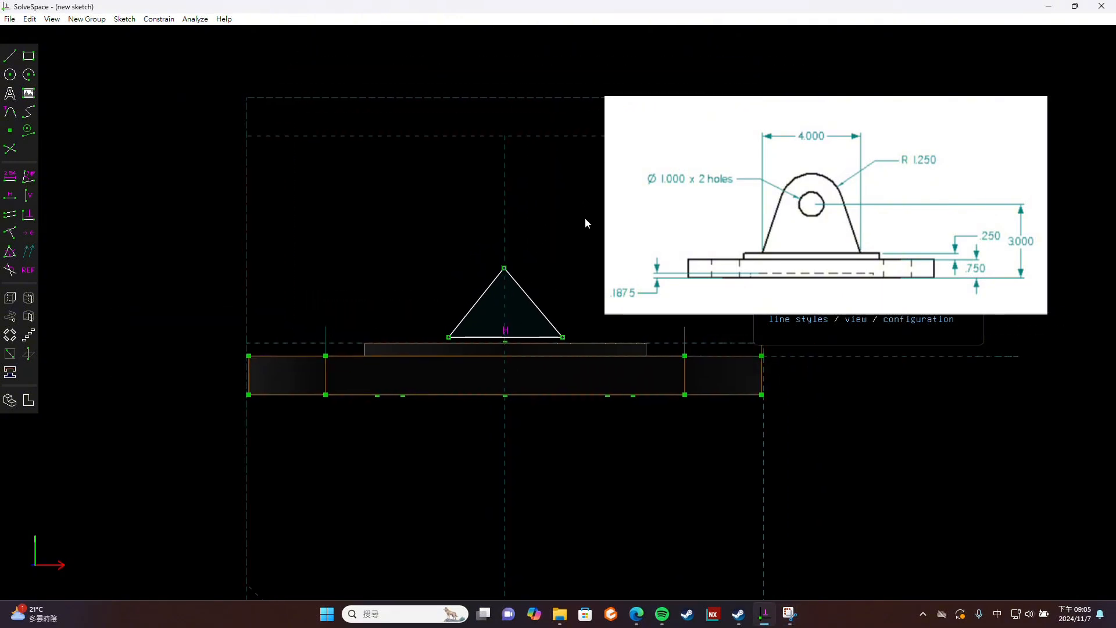
pyautogui.click(562, 353)
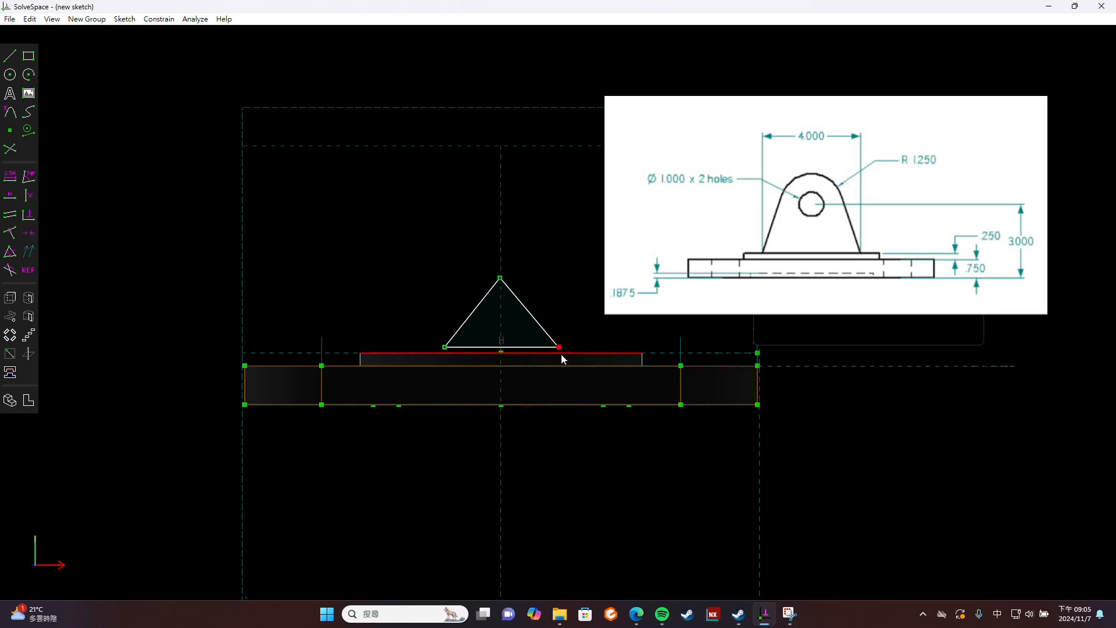
pyautogui.click(9, 232)
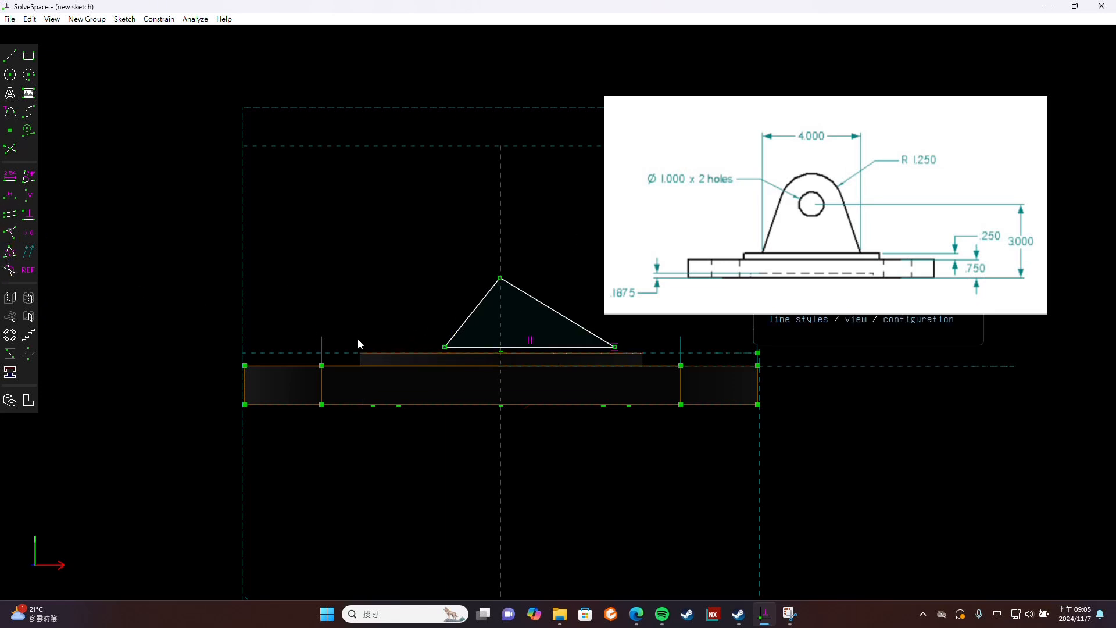
pyautogui.hotkey('ctrl', 'z')
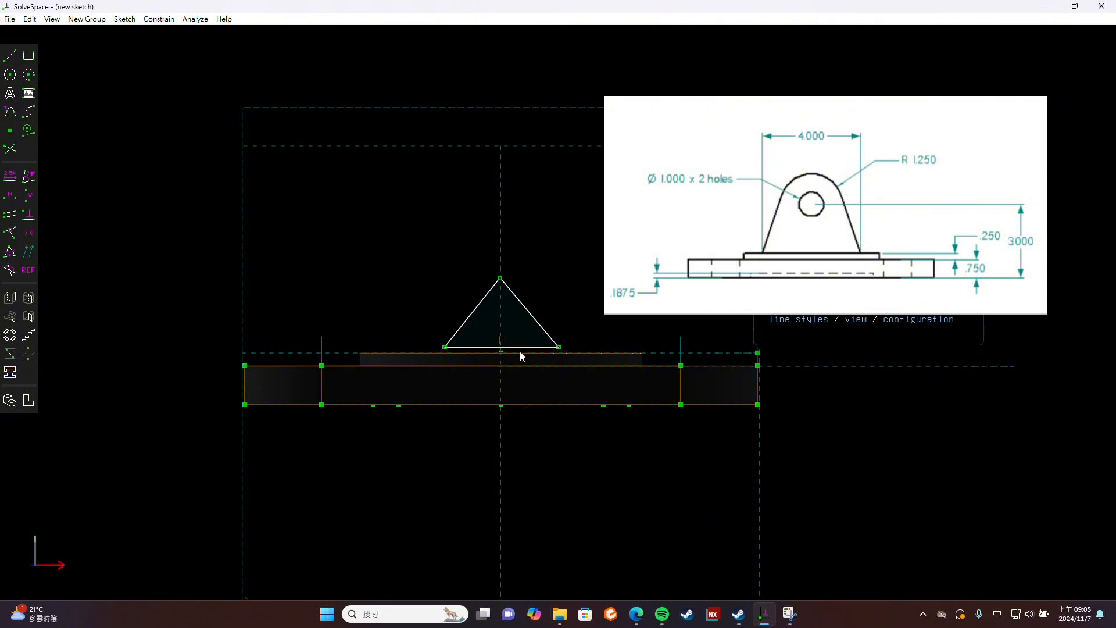
# Constrain the disc's centre point to lie on the triangle's base line.
pyautogui.click(501, 353)
pyautogui.click(505, 347)
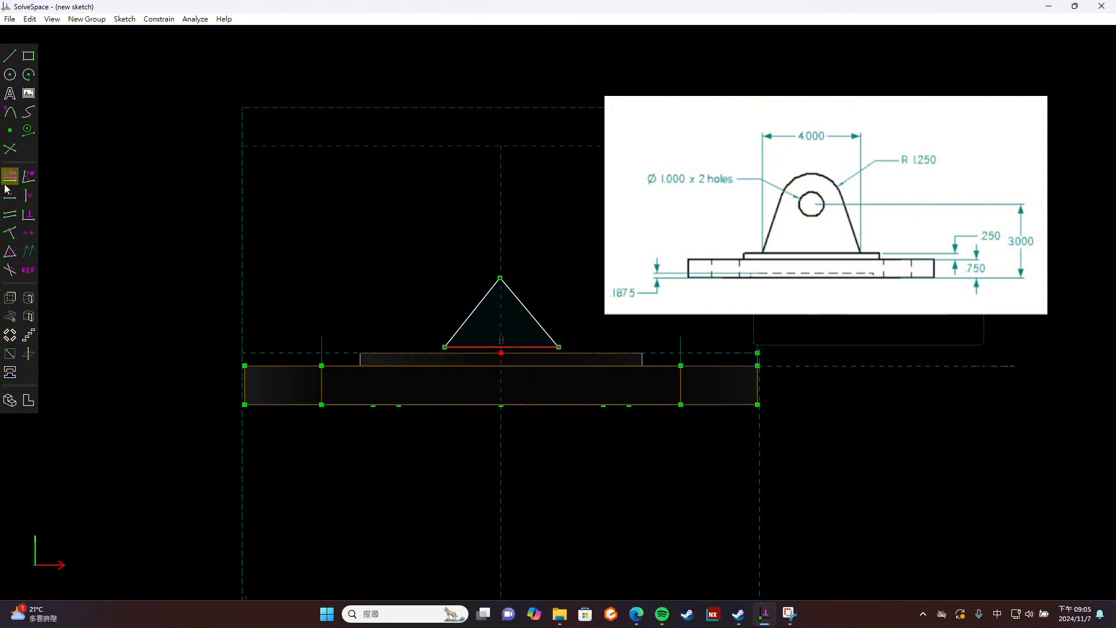
pyautogui.click(14, 236)
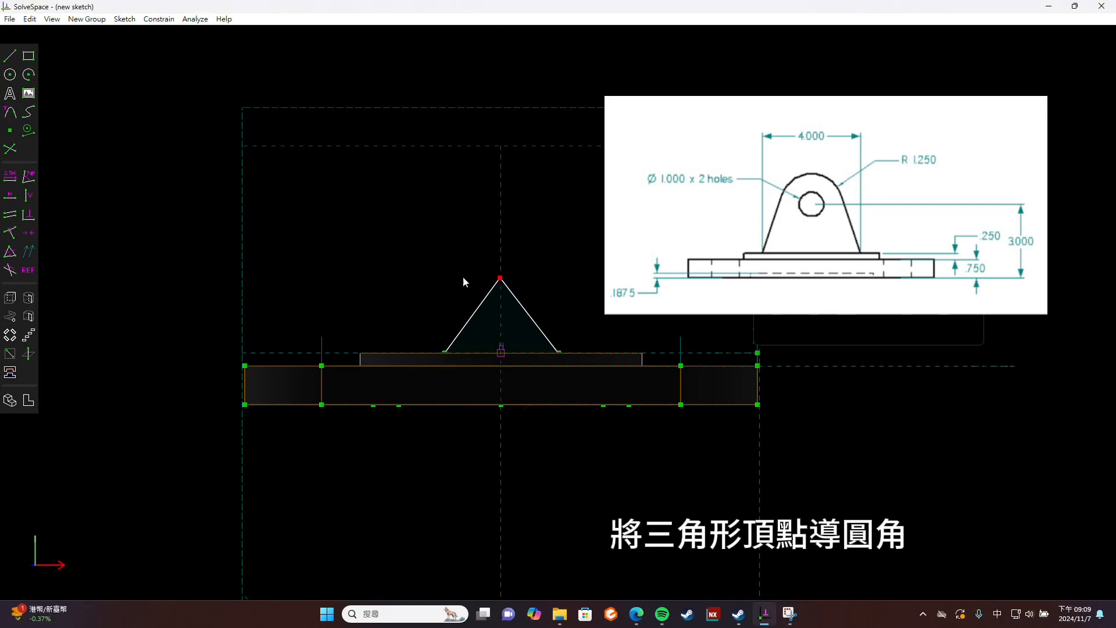
# Round the triangle's apex with a tangent arc and set the arc's diameter to 1.25*2.
pyautogui.click(10, 111)
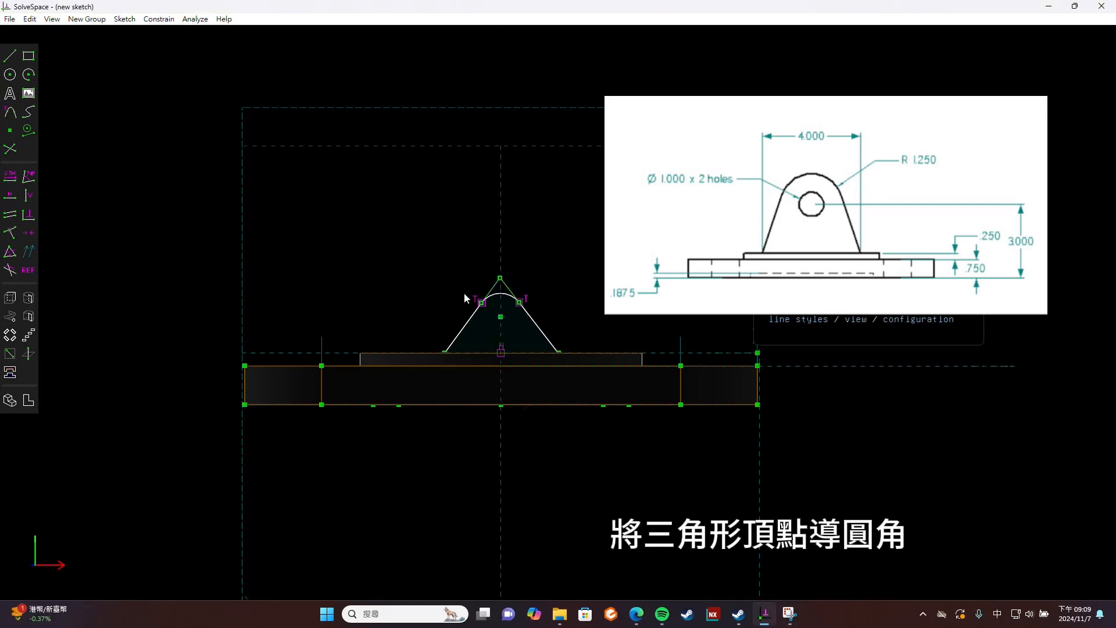
pyautogui.click(498, 295)
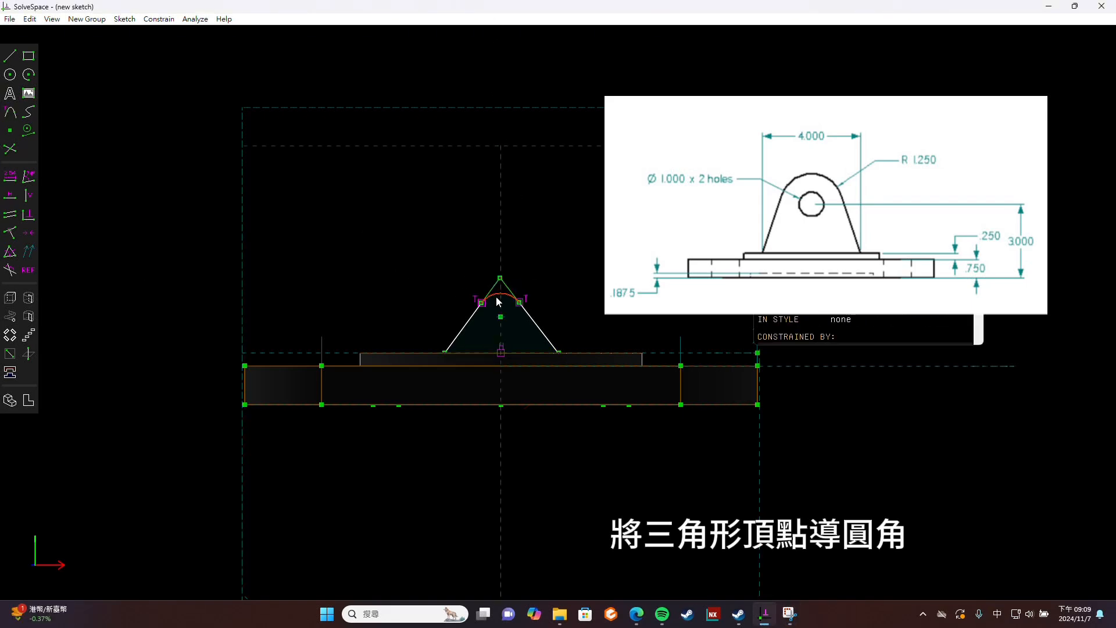
pyautogui.click(8, 188)
pyautogui.write('1.25')
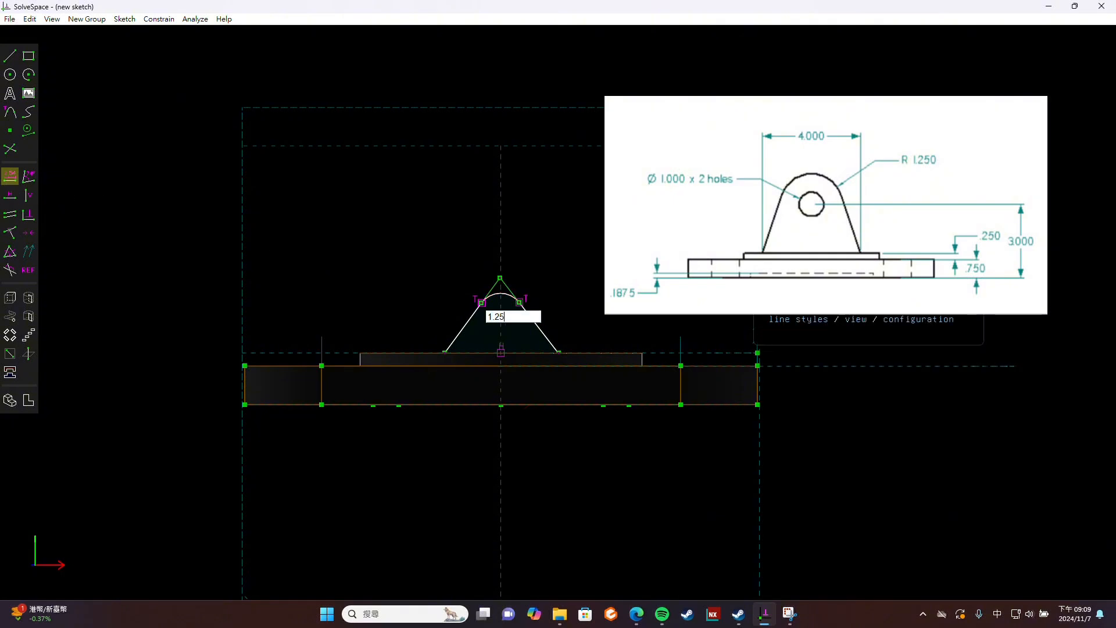
pyautogui.write('*2')
pyautogui.press('Return')
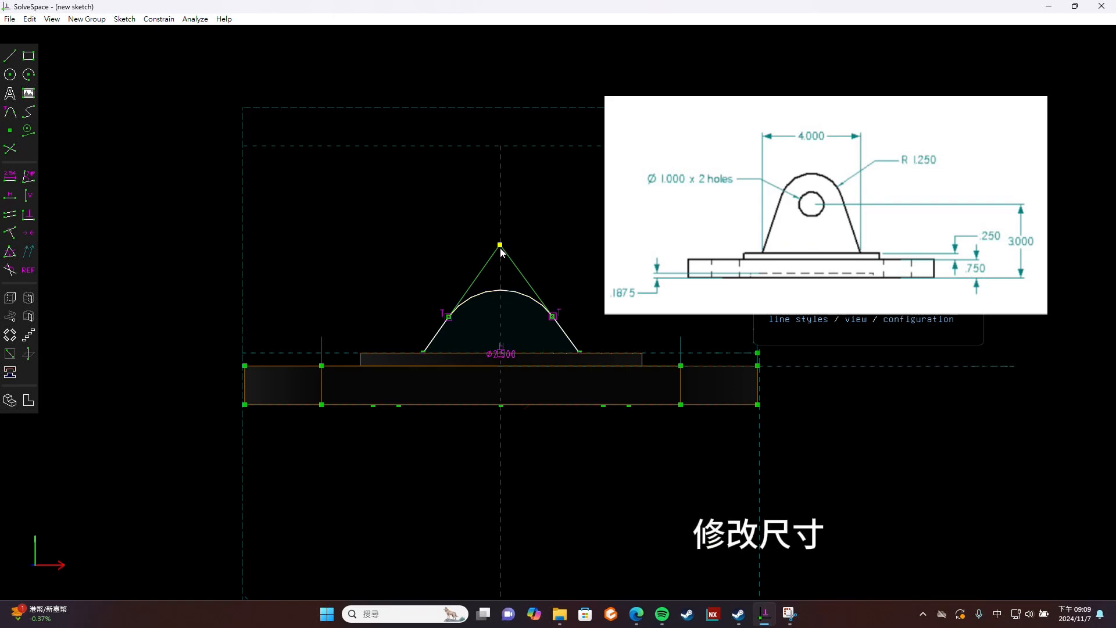
# Stretch the rounded profile's apex upward and set the distance from the disc's centre to the arc's centre to 3.
pyautogui.moveTo(500, 245); pyautogui.dragTo(502, 173)
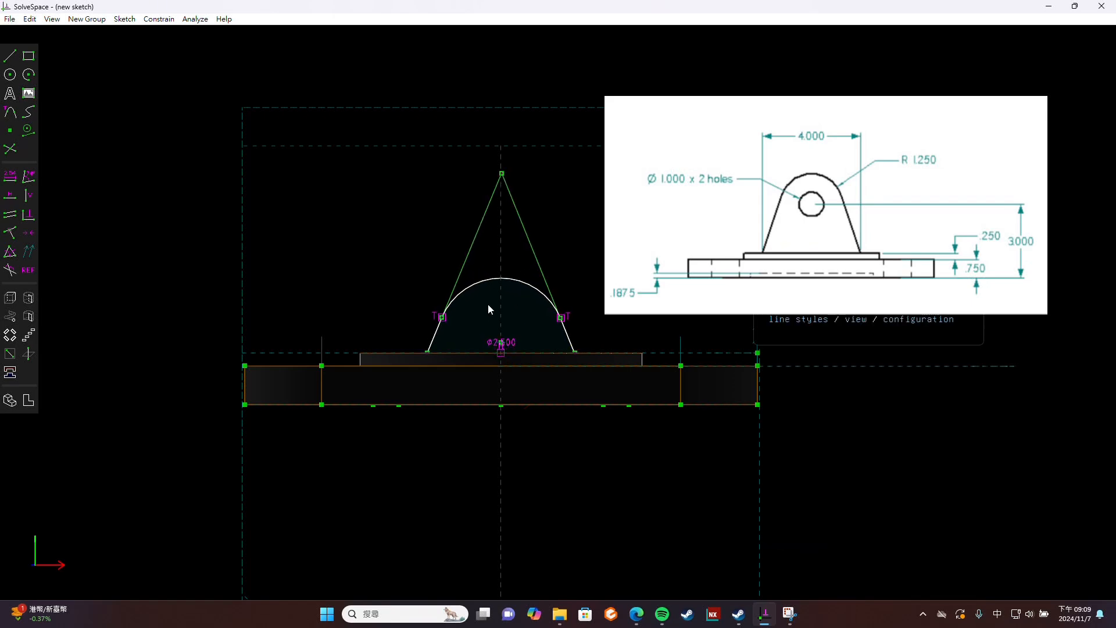
pyautogui.click(501, 348)
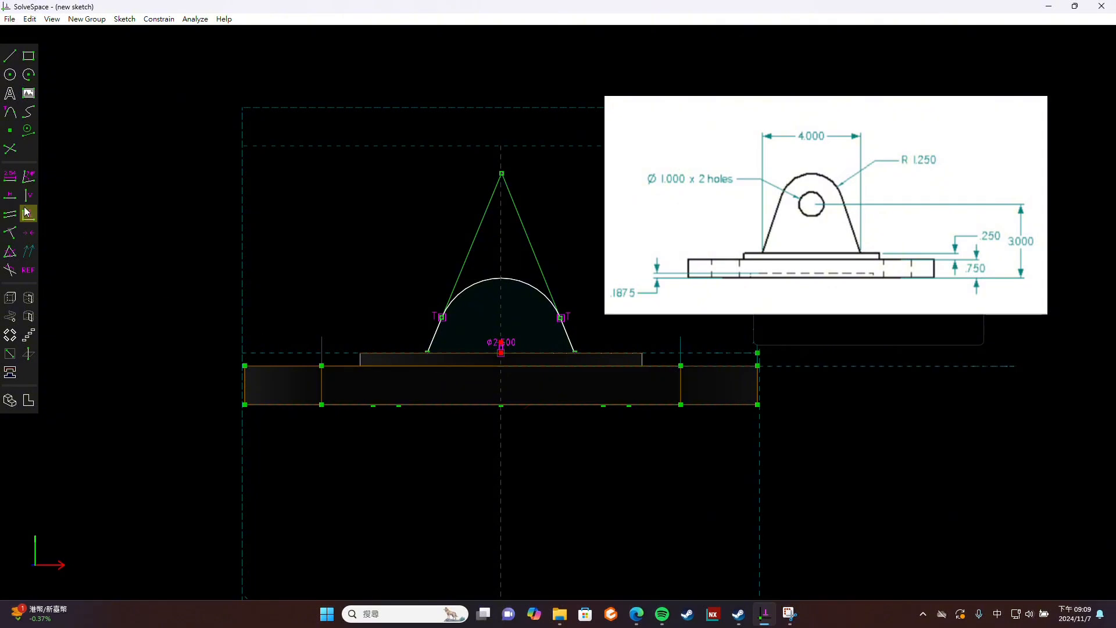
pyautogui.click(6, 182)
pyautogui.write('3')
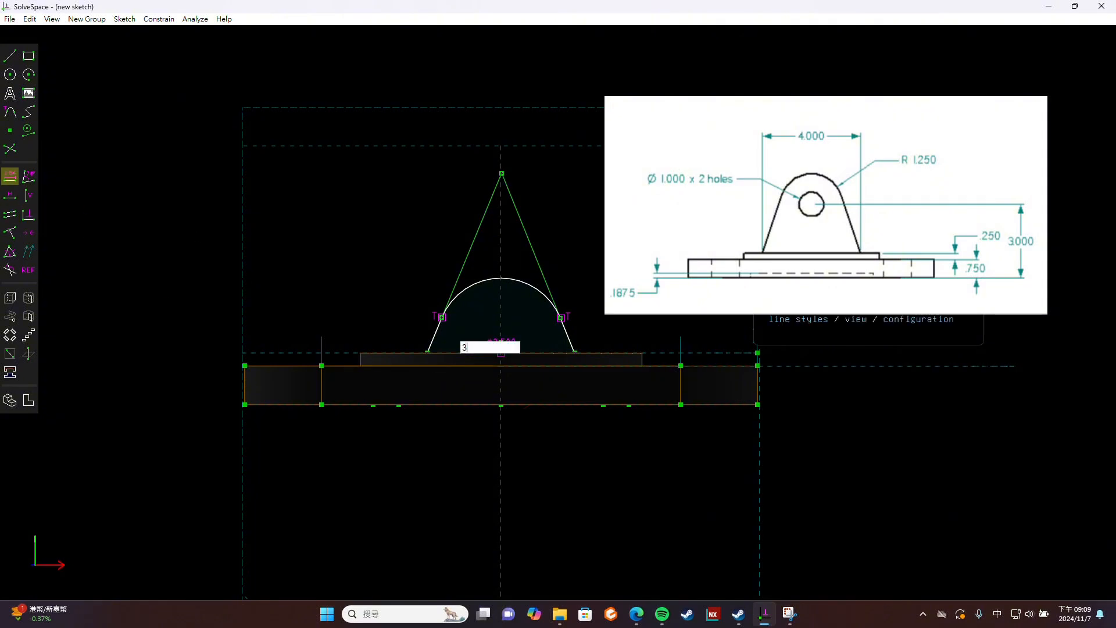
pyautogui.press('Return')
# Set the length of the lug profile's base line to 4.
pyautogui.click(582, 353)
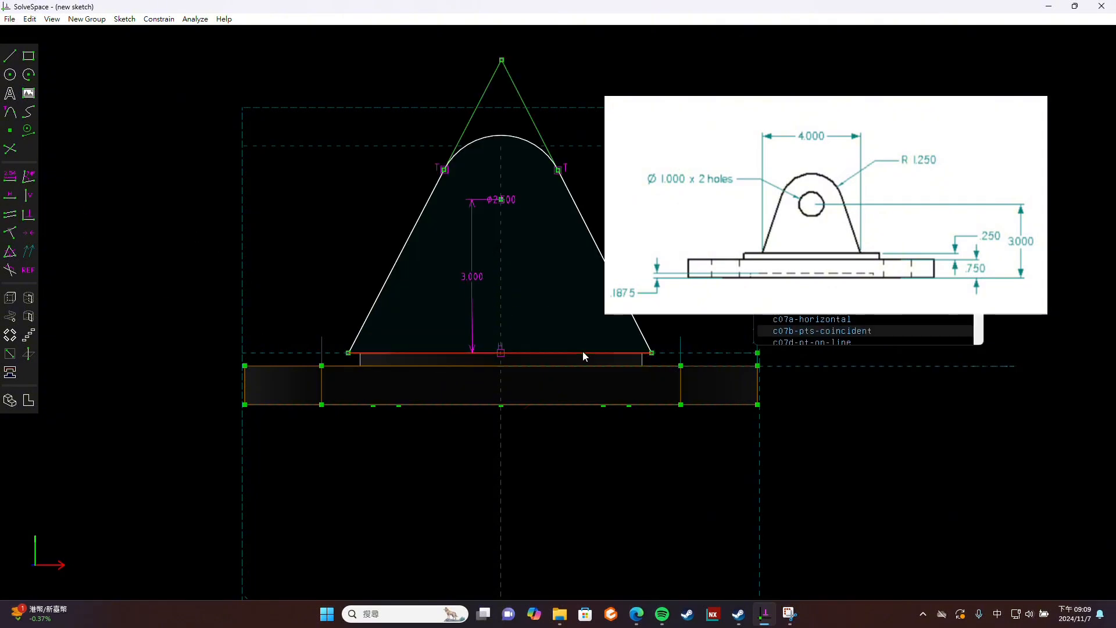
pyautogui.click(7, 182)
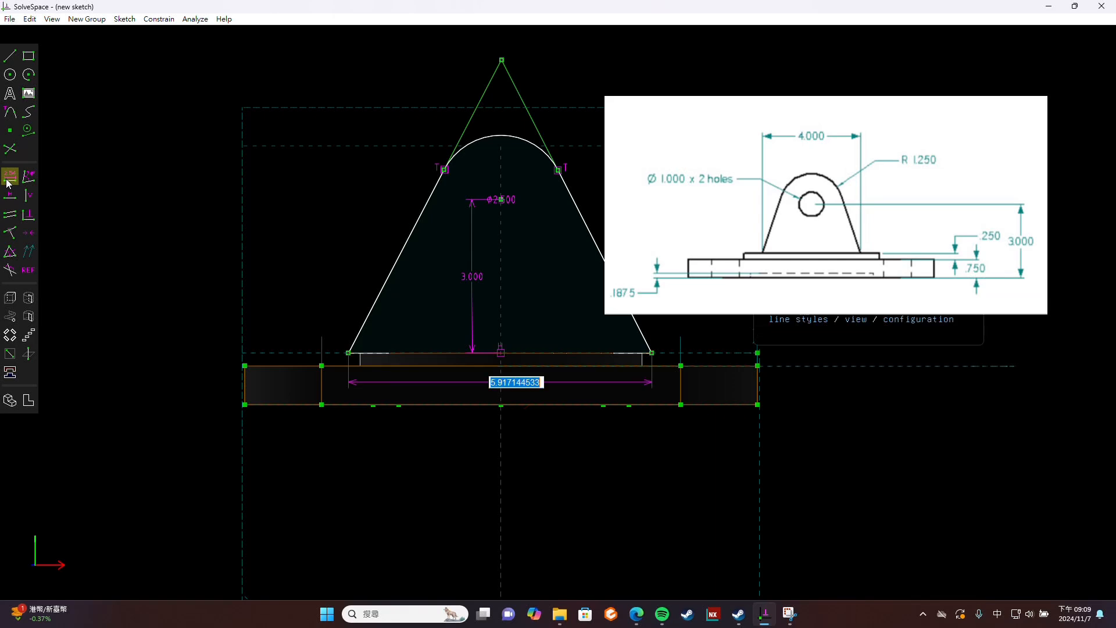
pyautogui.write('4')
pyautogui.press('Return')
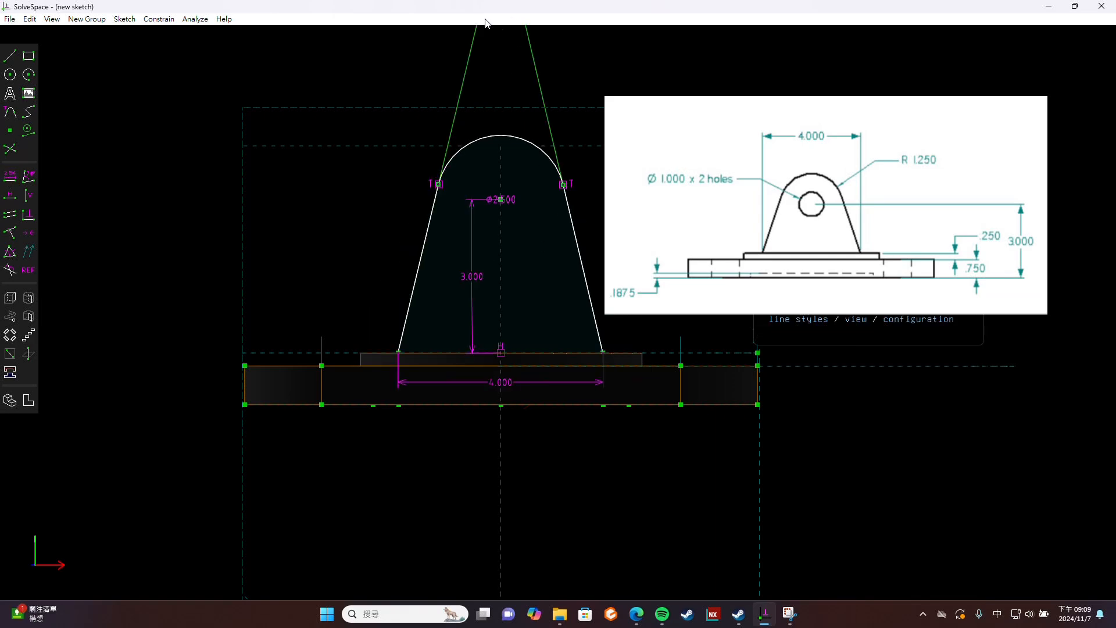
# Draw a circle concentric with the lug's rounded top and set its diameter to 1.
pyautogui.click(10, 74)
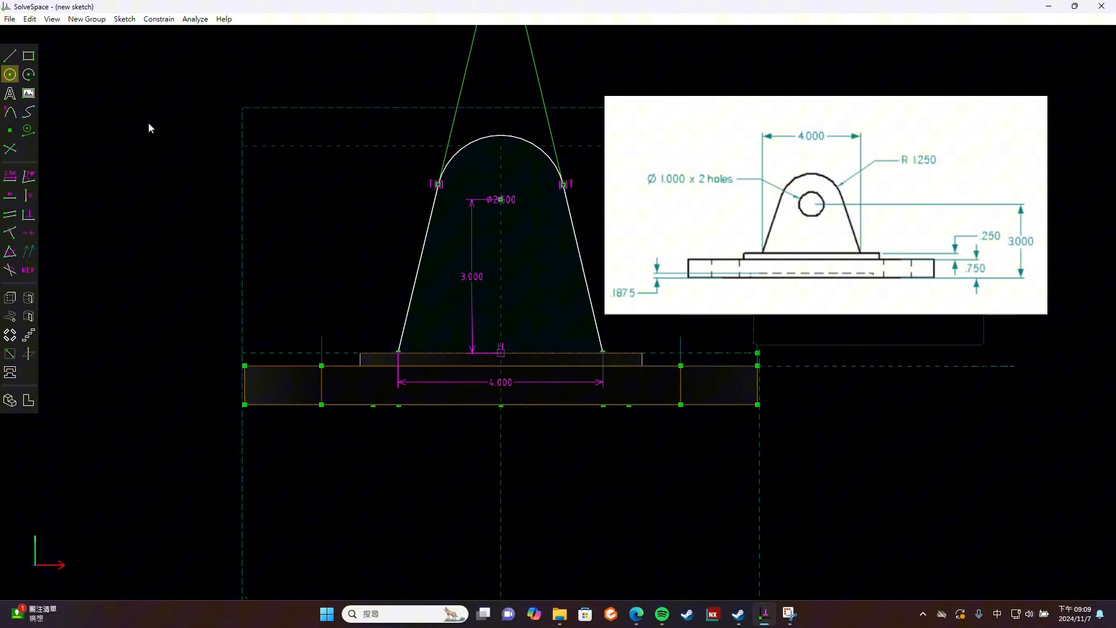
pyautogui.click(502, 201)
pyautogui.click(523, 221)
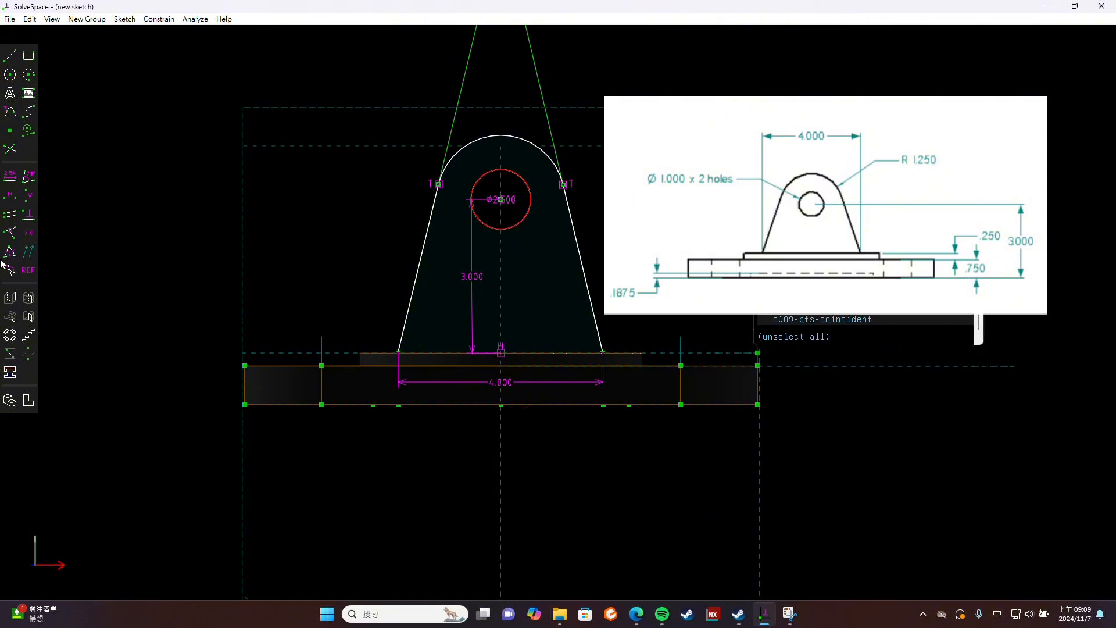
pyautogui.click(11, 180)
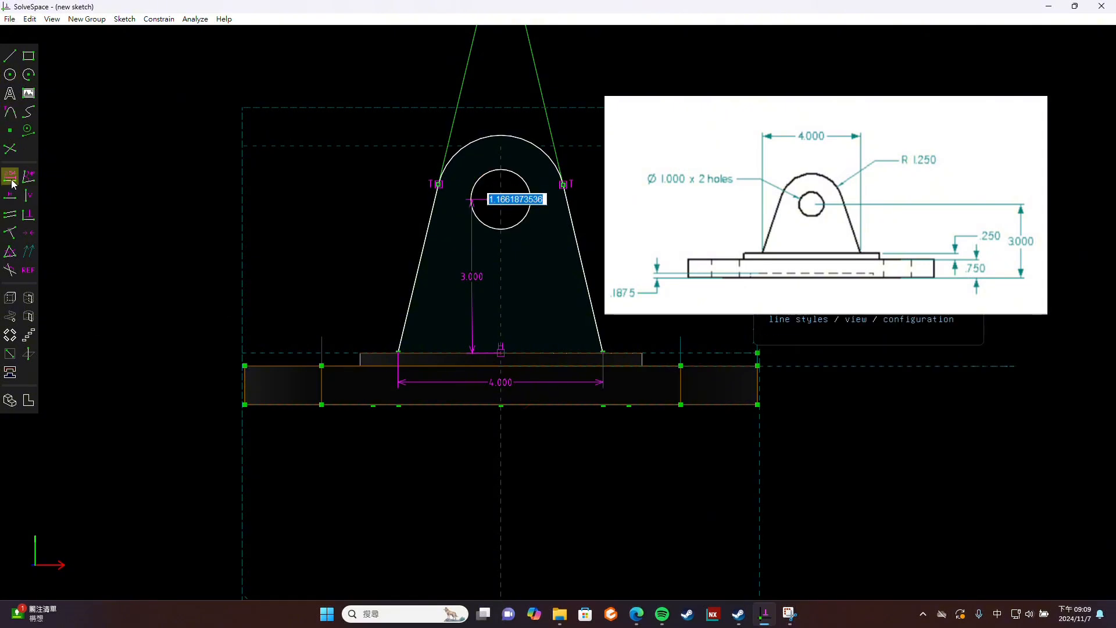
pyautogui.write('1')
pyautogui.press('Return')
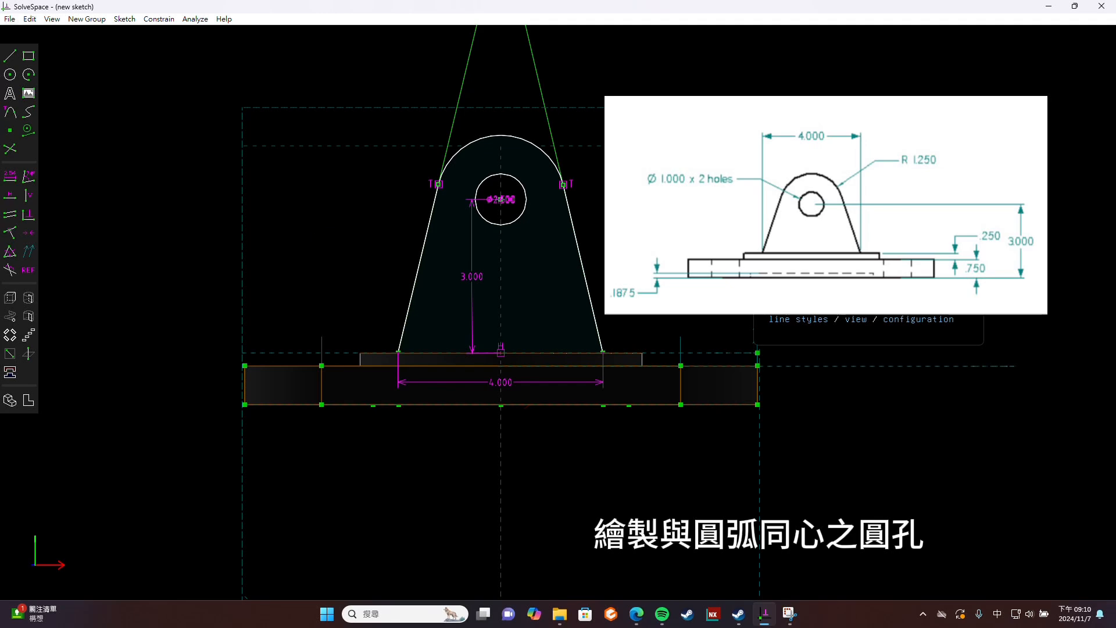
# Extrude the lug profile with its hole one-sided to a thickness of 1, joined to the part as a union.
pyautogui.click(10, 298)
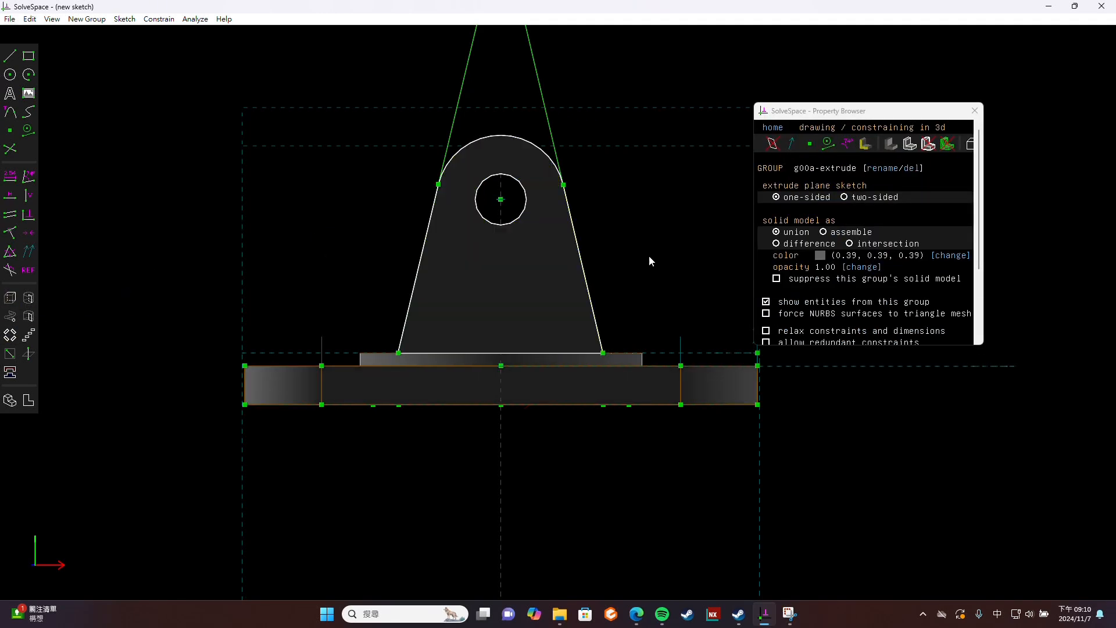
pyautogui.moveTo(652, 260); pyautogui.dragTo(526, 303, button='middle')
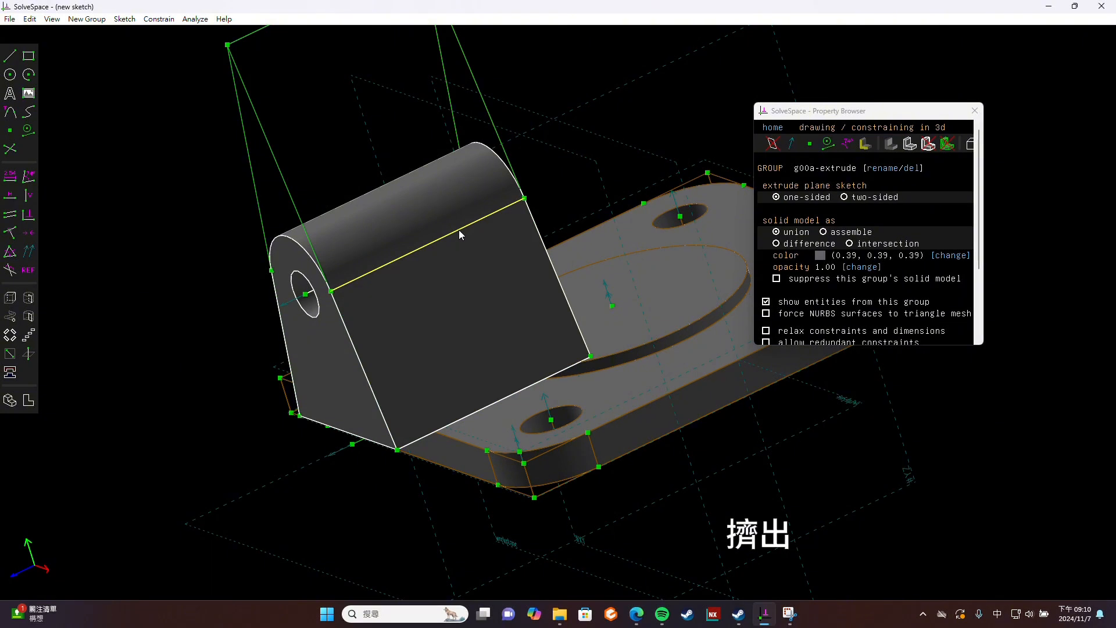
pyautogui.click(776, 244)
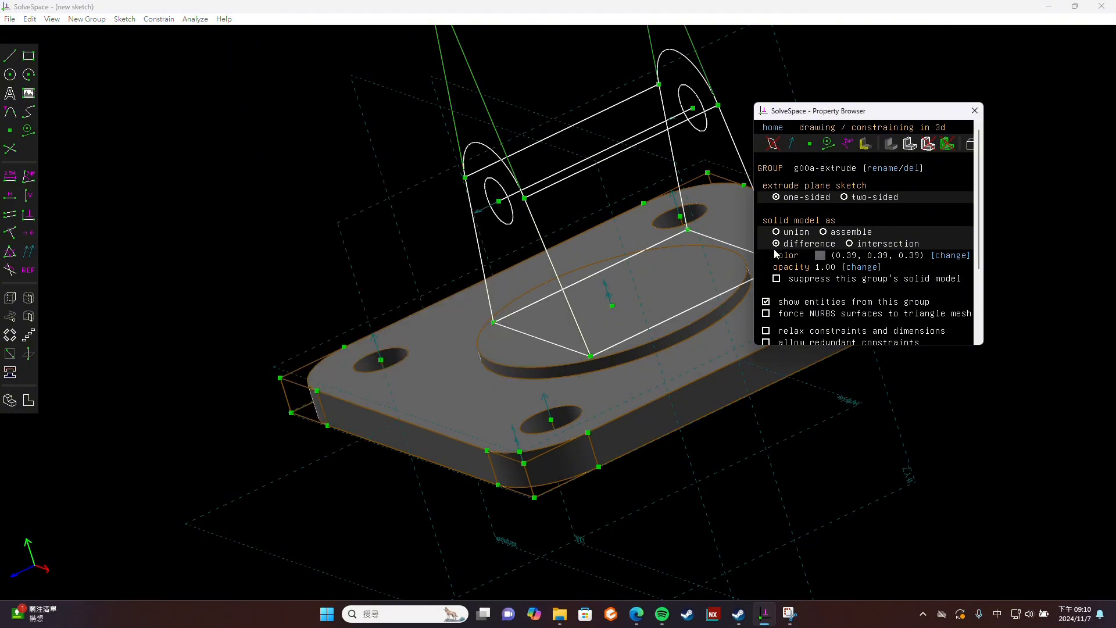
pyautogui.click(606, 157)
pyautogui.click(7, 179)
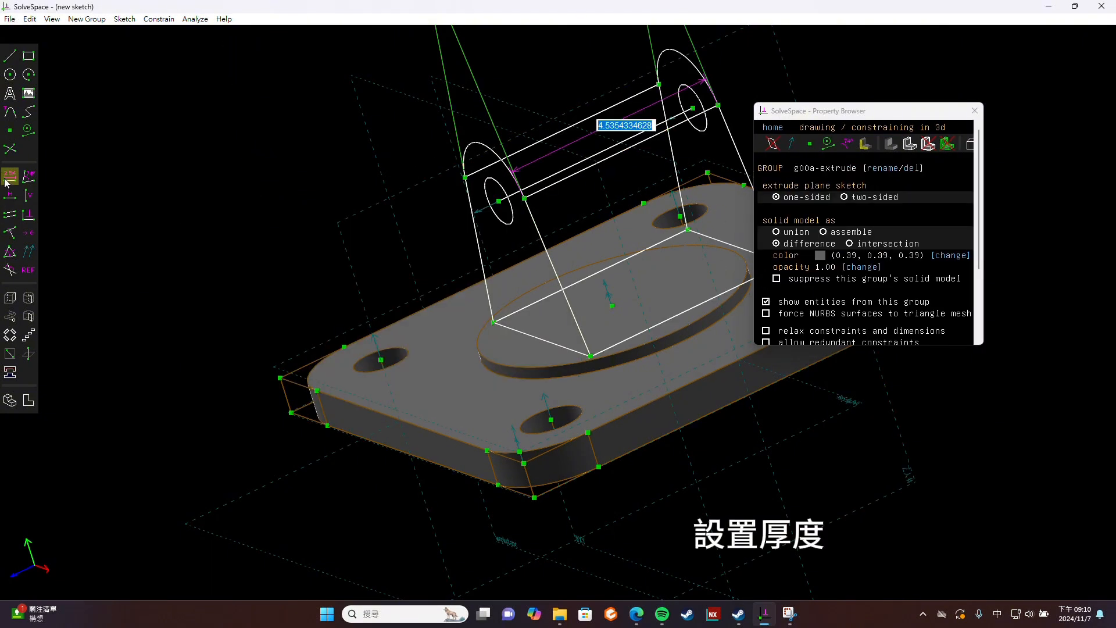
pyautogui.write('1')
pyautogui.press('Return')
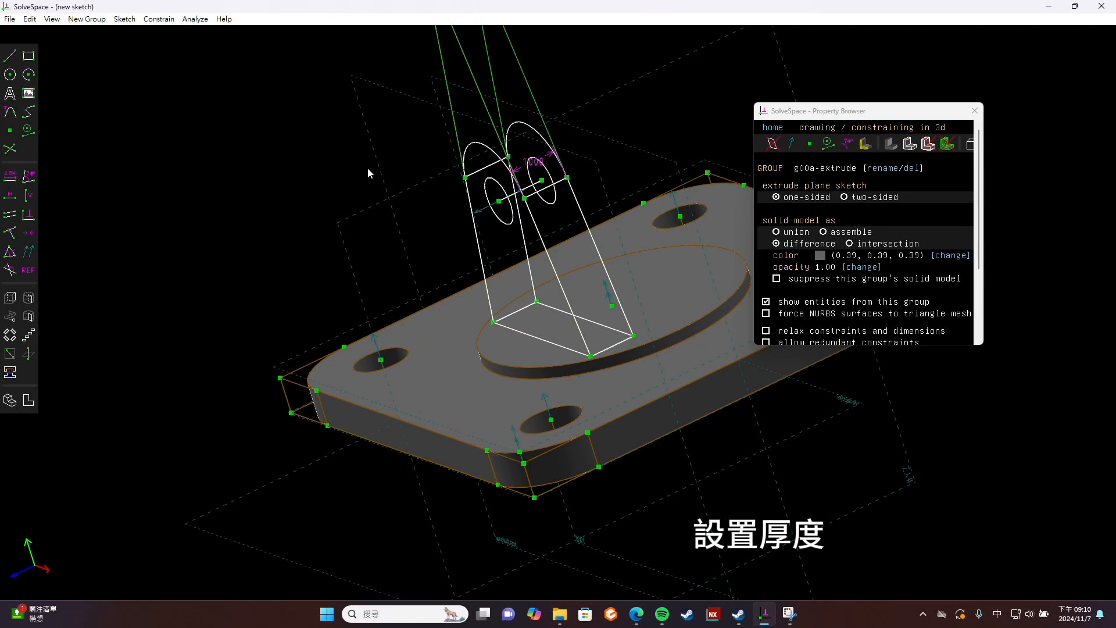
pyautogui.click(781, 234)
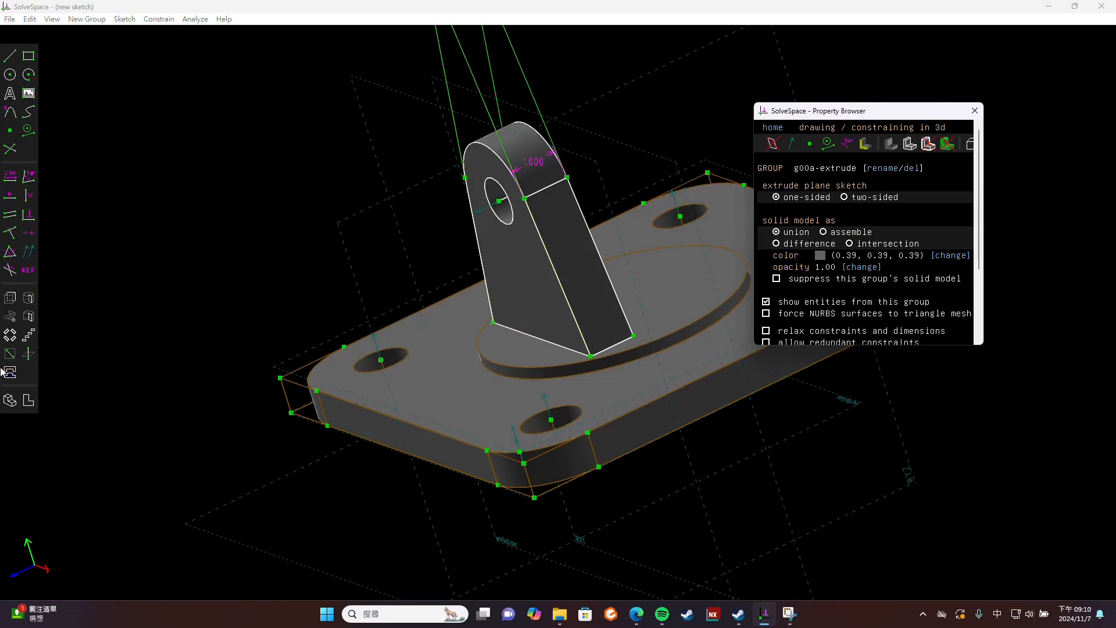
pyautogui.click(10, 400)
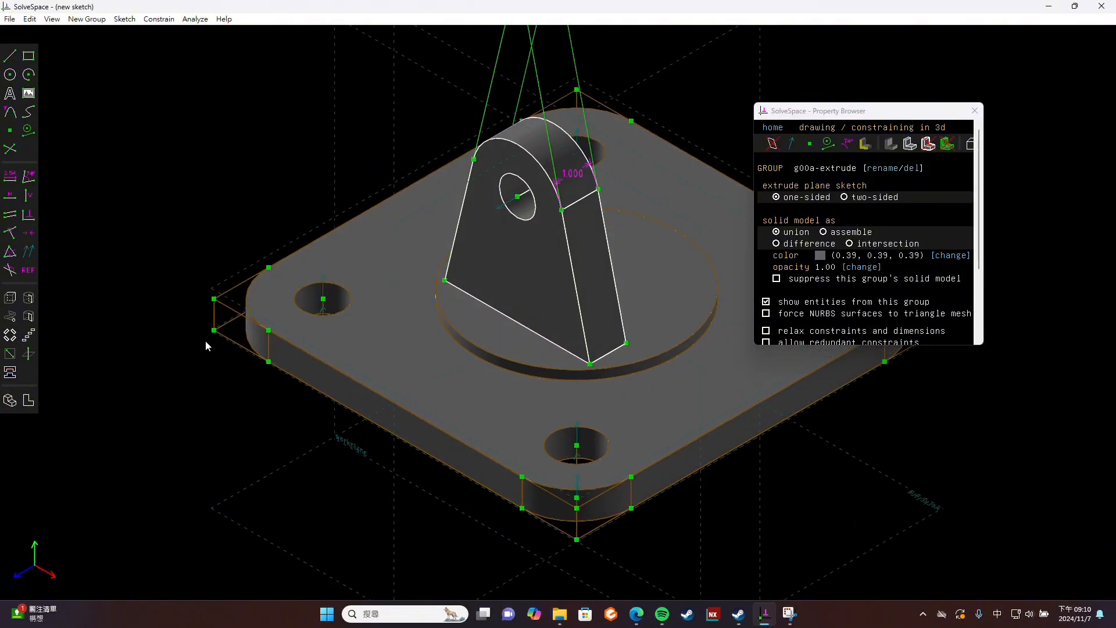
pyautogui.moveTo(719, 448); pyautogui.dragTo(645, 504, button='middle')
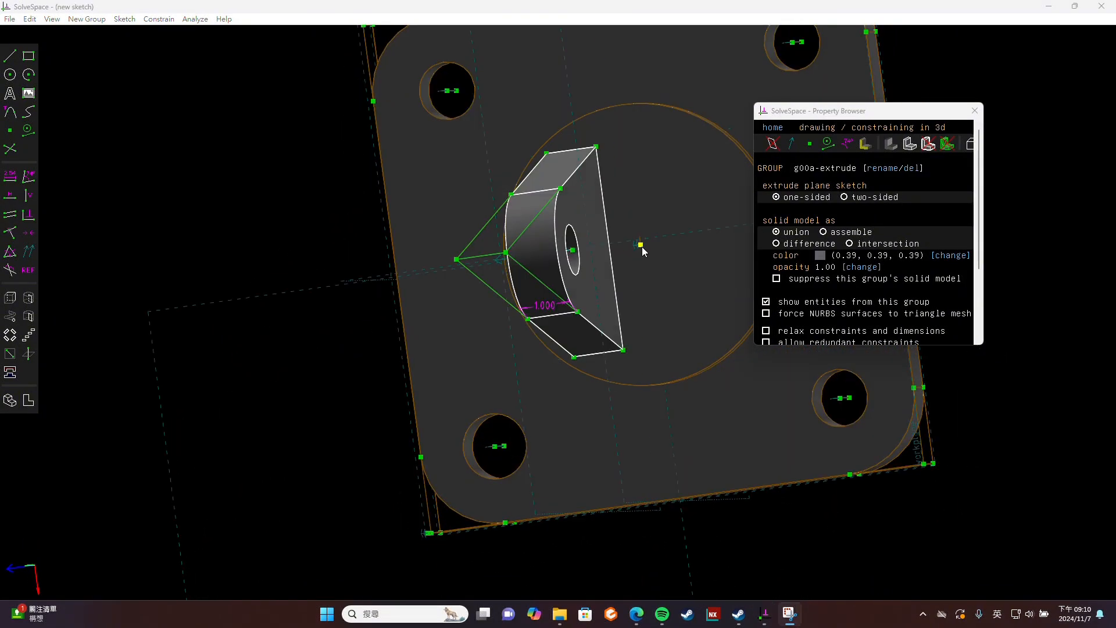
# Try to draw a line from the lug's inner base corner across the disc in the top view.
pyautogui.click(28, 399)
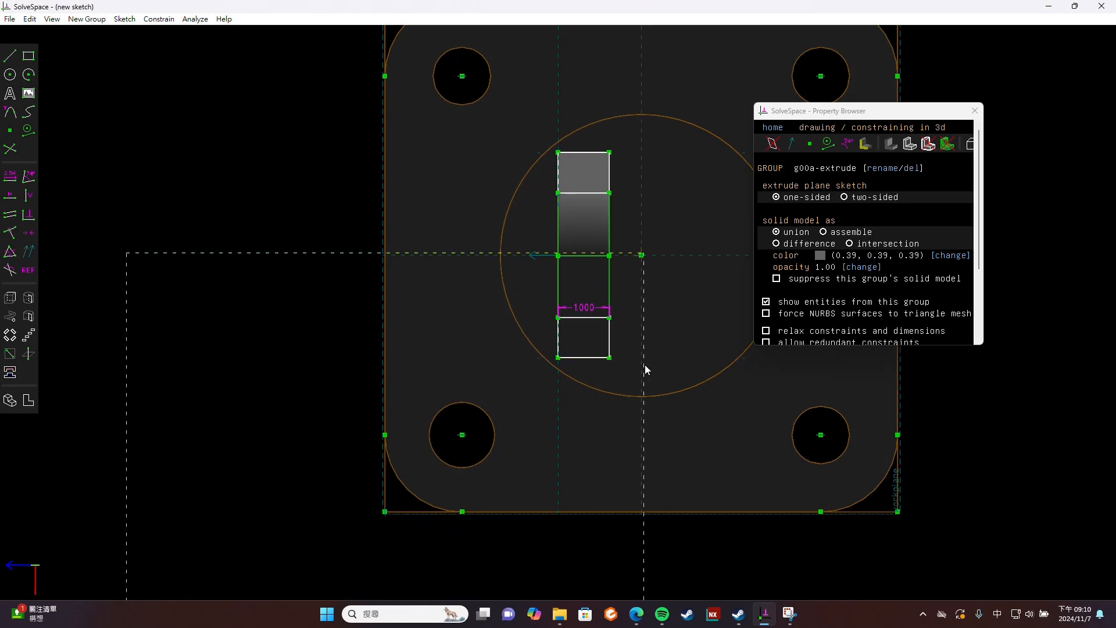
pyautogui.moveTo(644, 364); pyautogui.dragTo(352, 392, button='right')
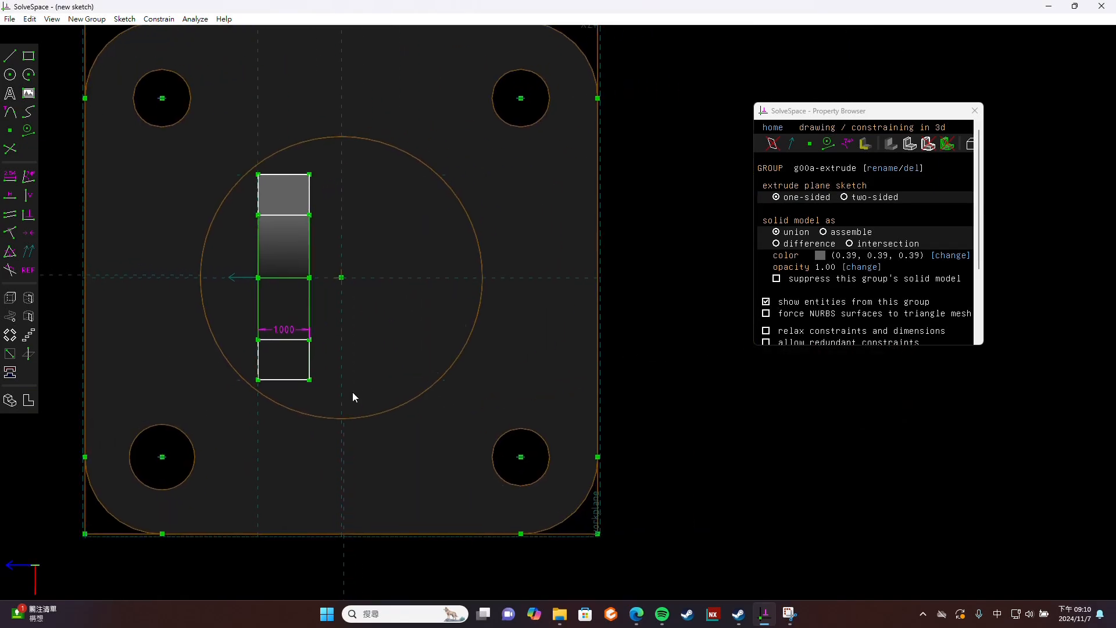
pyautogui.click(10, 57)
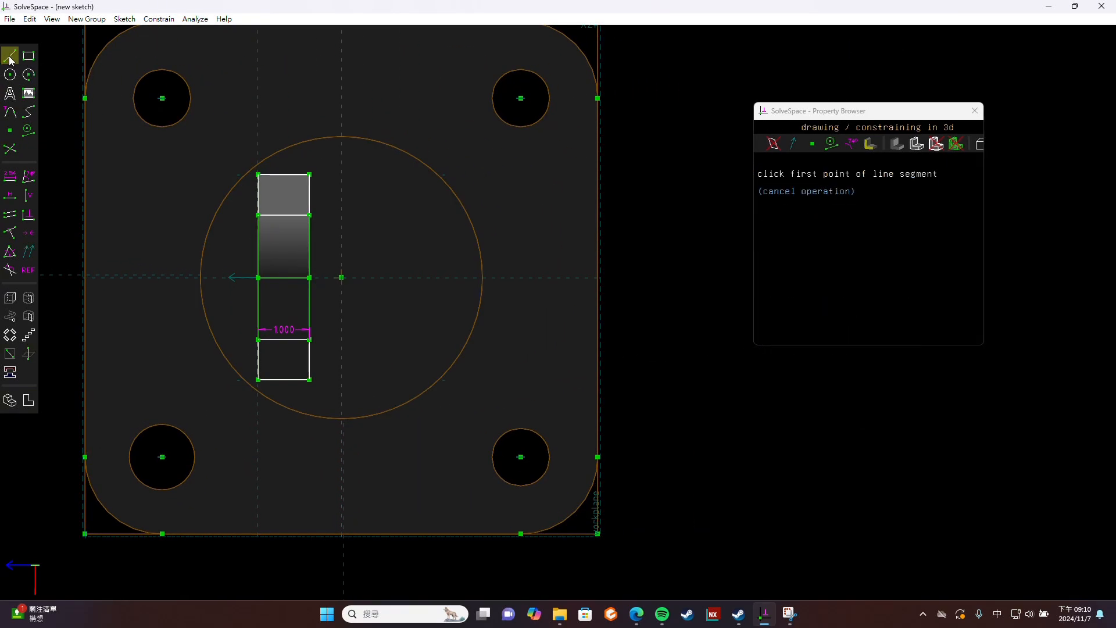
pyautogui.click(308, 176)
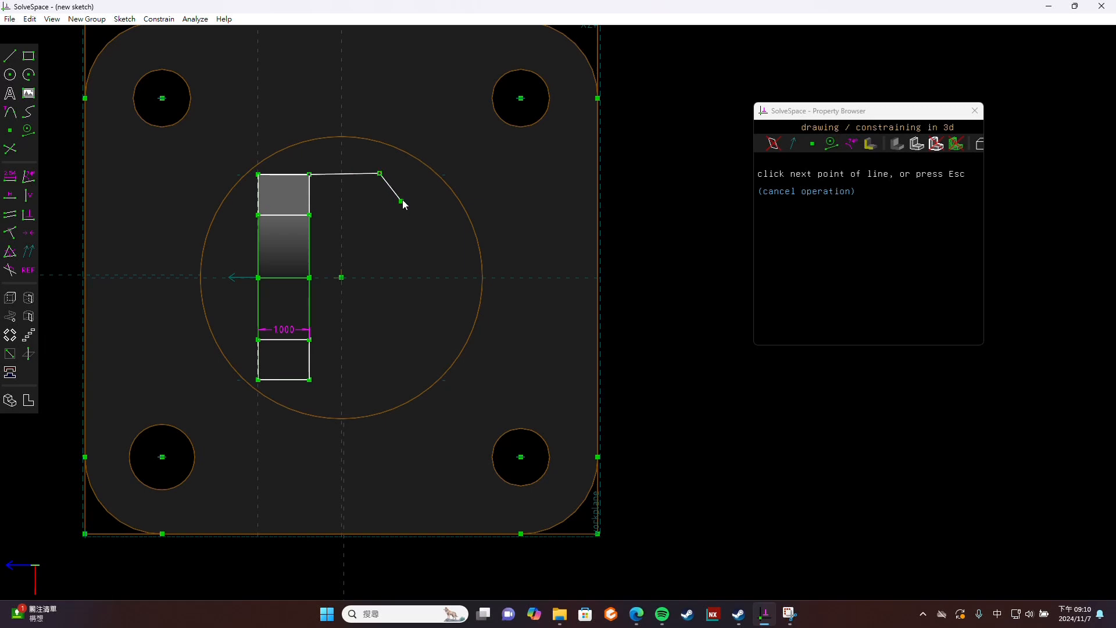
pyautogui.press('Escape')
pyautogui.press('Escape')
pyautogui.click(978, 147)
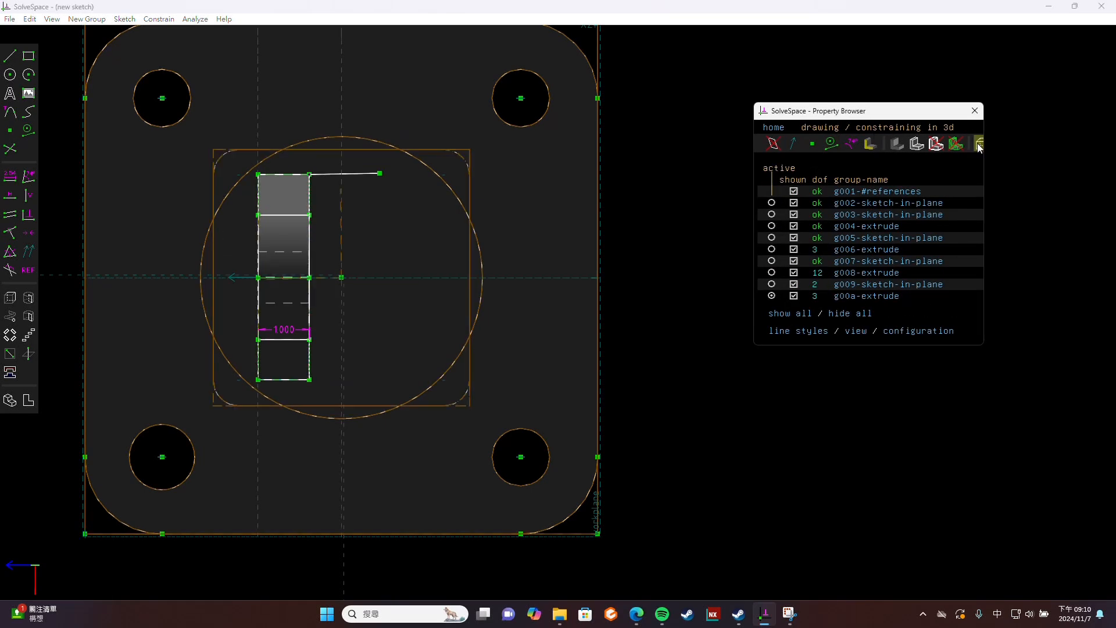
pyautogui.moveTo(650, 323); pyautogui.dragTo(646, 231, button='middle')
pyautogui.scroll(-2, 647, 231)
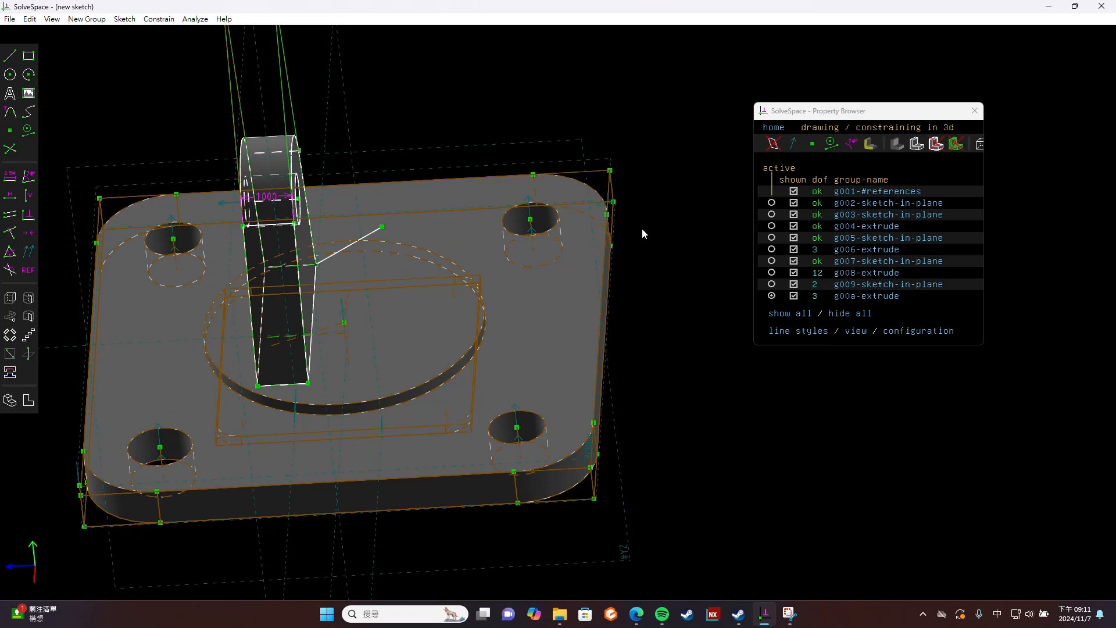
# Draw a line from the lug's inner base corner across the disc and constrain it parallel to the plate's back edge.
pyautogui.click(10, 56)
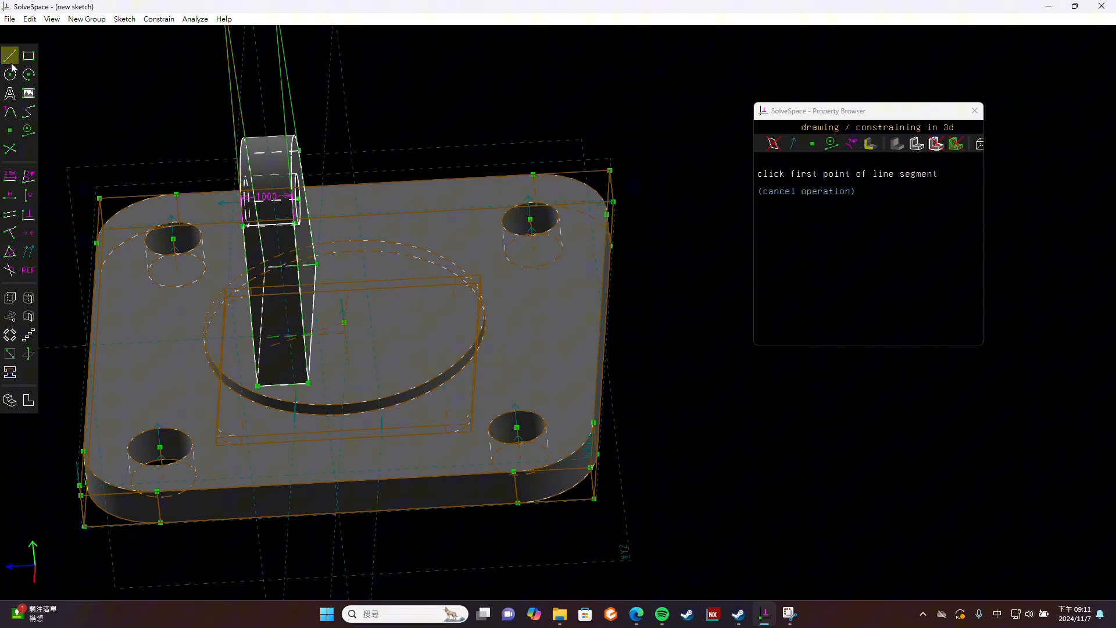
pyautogui.click(322, 264)
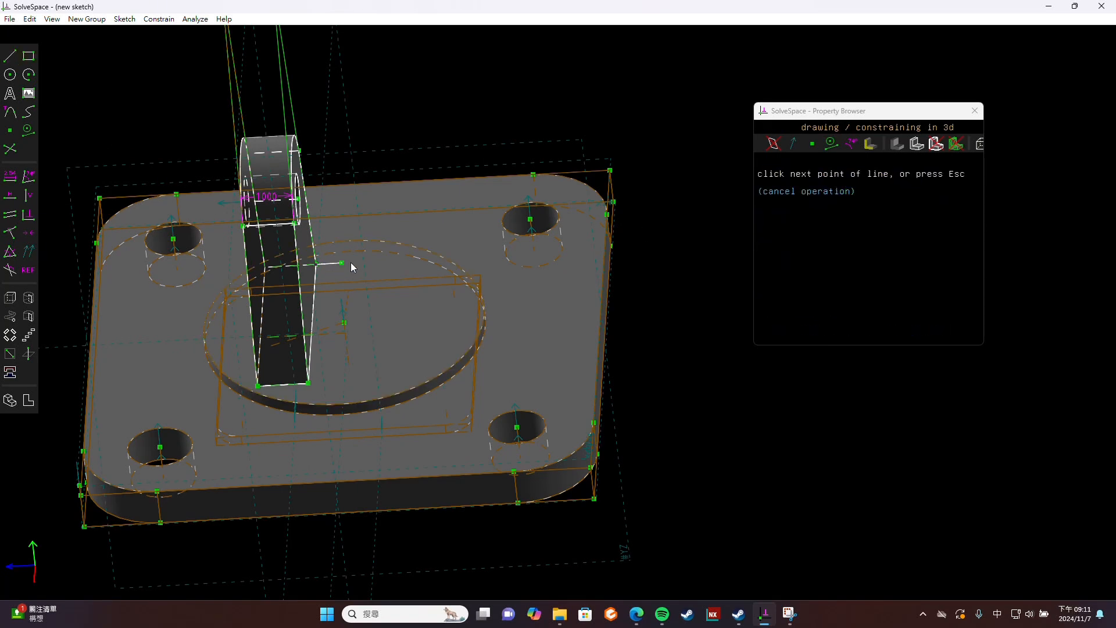
pyautogui.click(389, 261)
pyautogui.press('Escape')
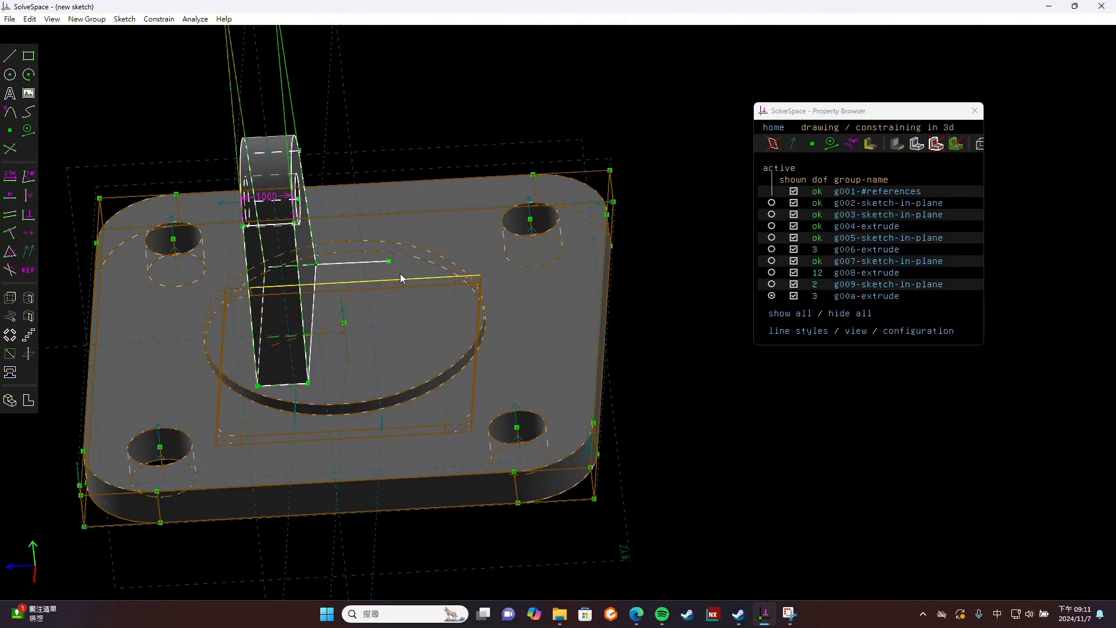
pyautogui.click(370, 263)
pyautogui.click(383, 182)
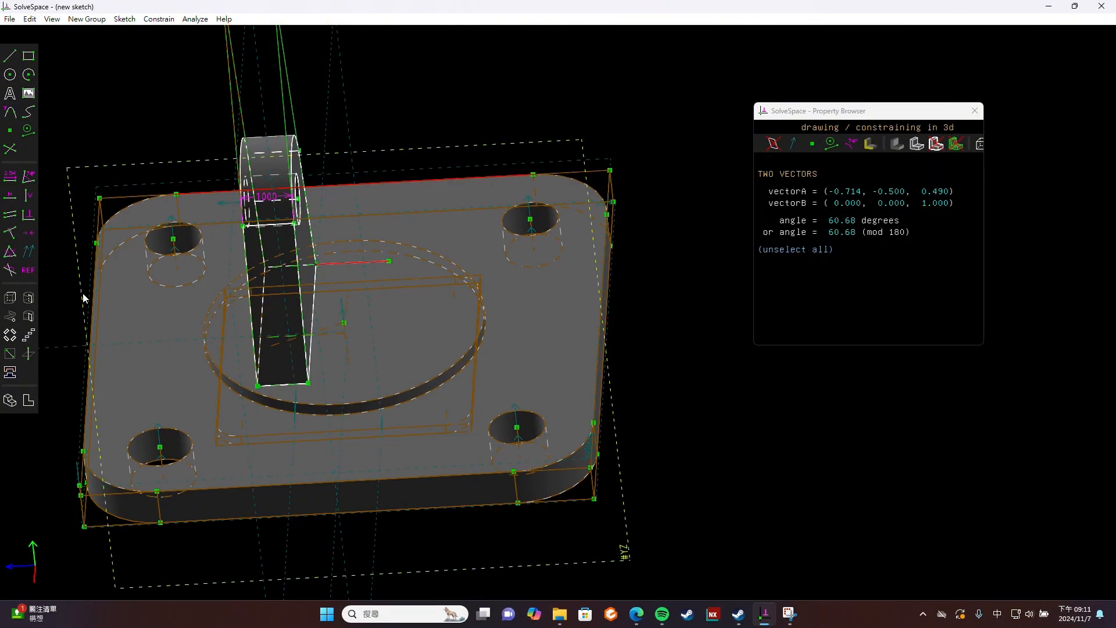
pyautogui.click(12, 217)
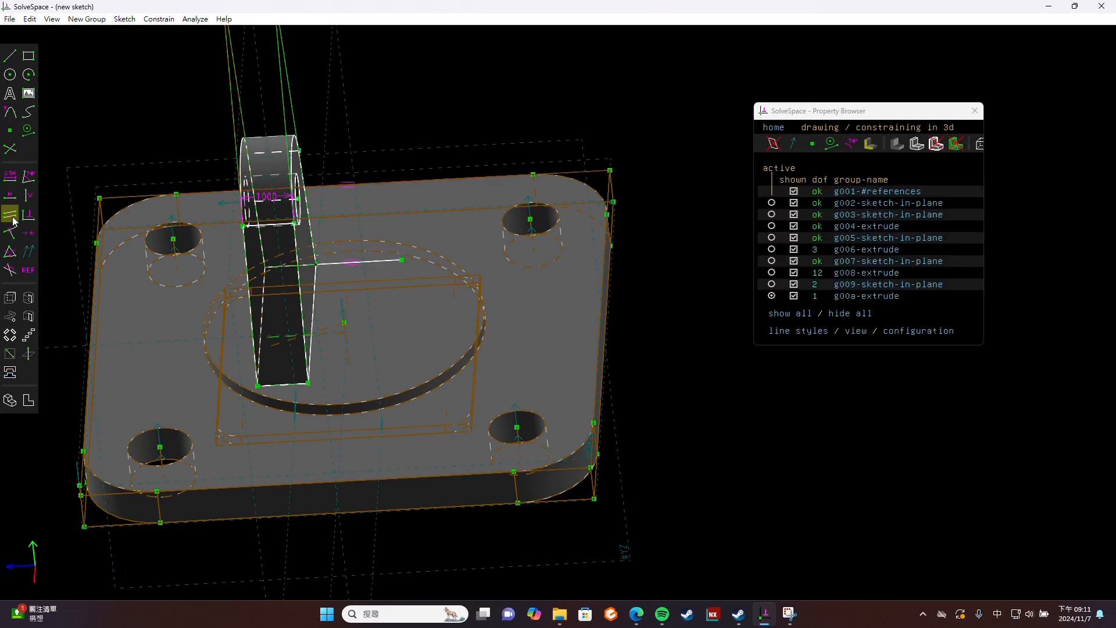
# Set the length of the line starting at the lug's base corner to 1.25.
pyautogui.click(371, 259)
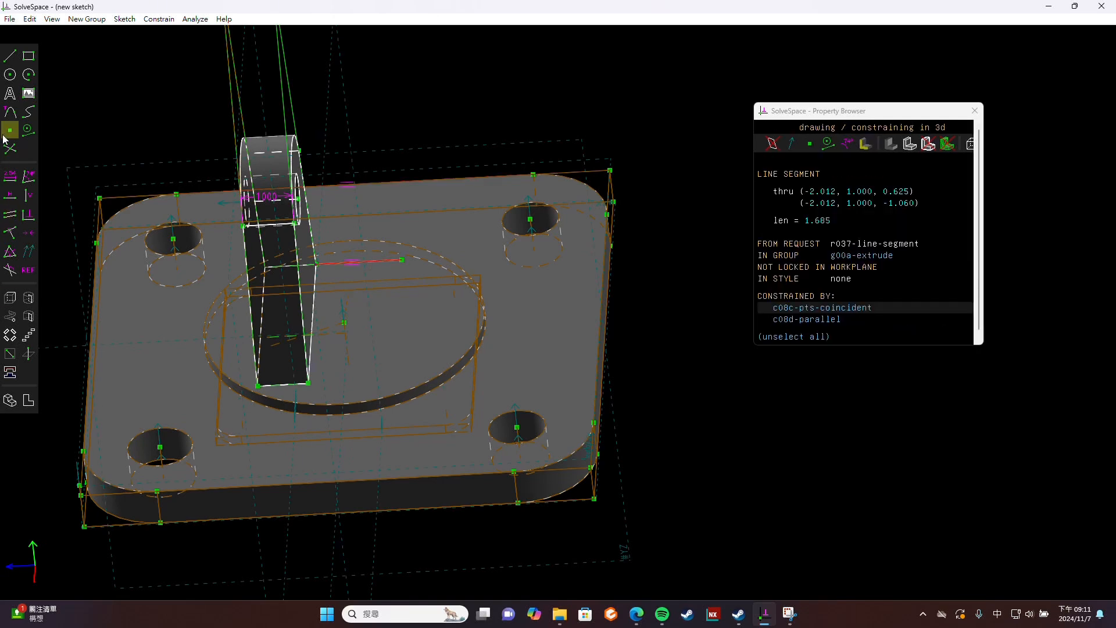
pyautogui.click(10, 179)
pyautogui.write('1.25')
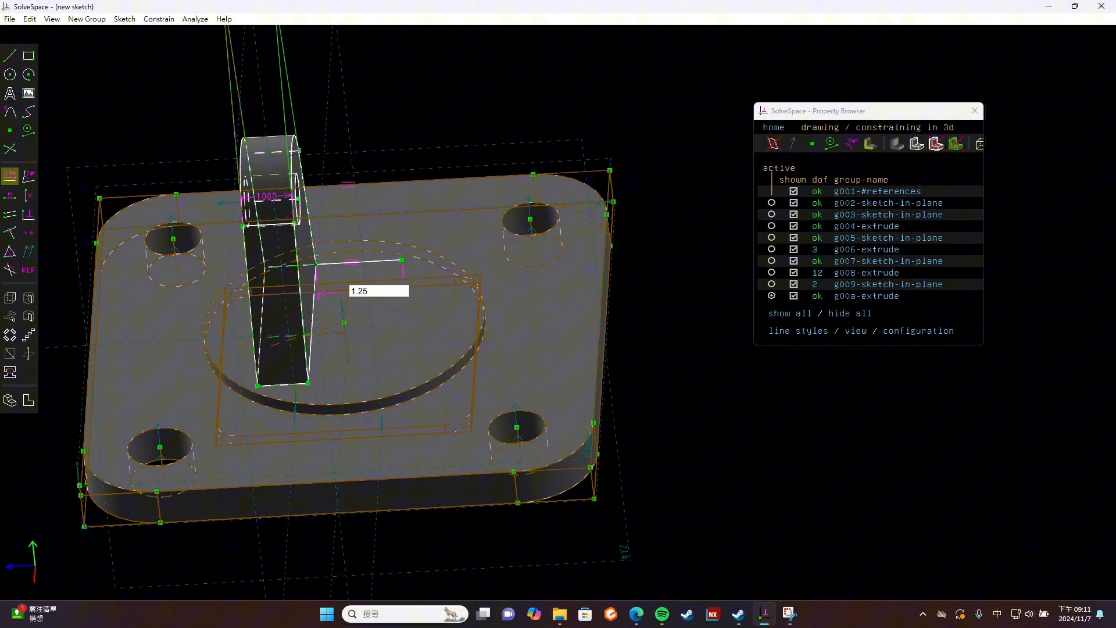
pyautogui.press('Return')
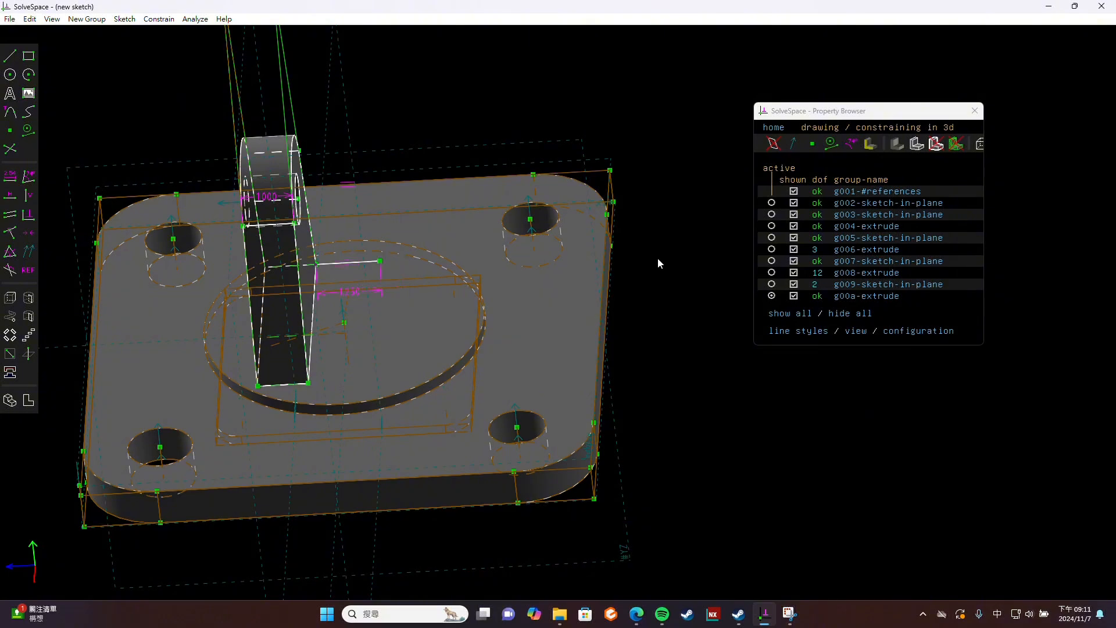
# Convert the line starting at the lug's base corner to construction geometry.
pyautogui.moveTo(726, 426); pyautogui.dragTo(698, 436, button='right')
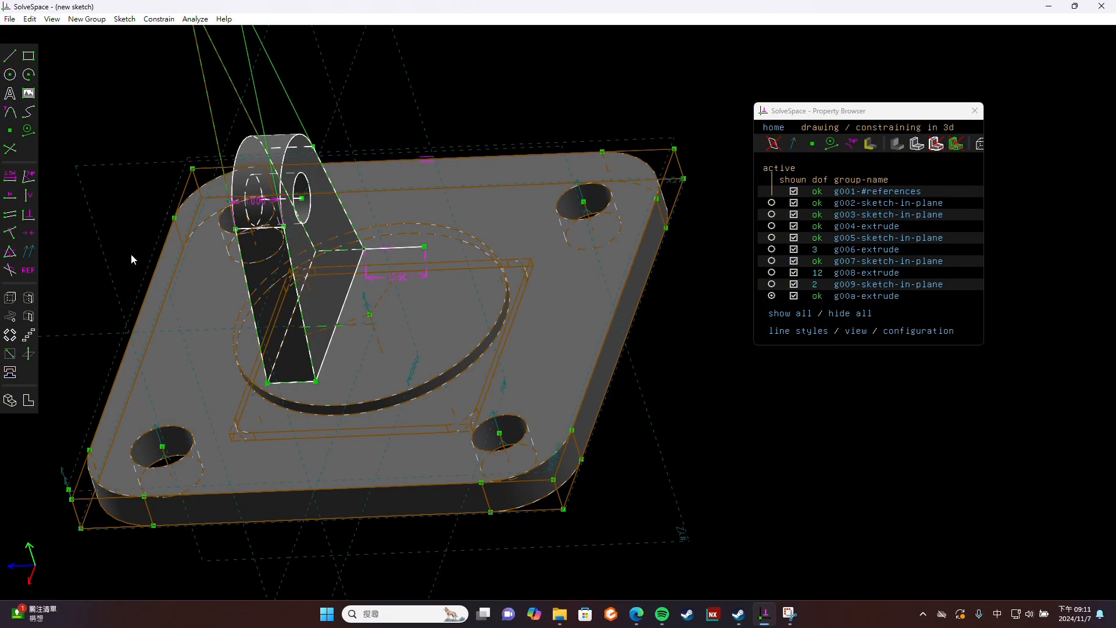
pyautogui.click(29, 133)
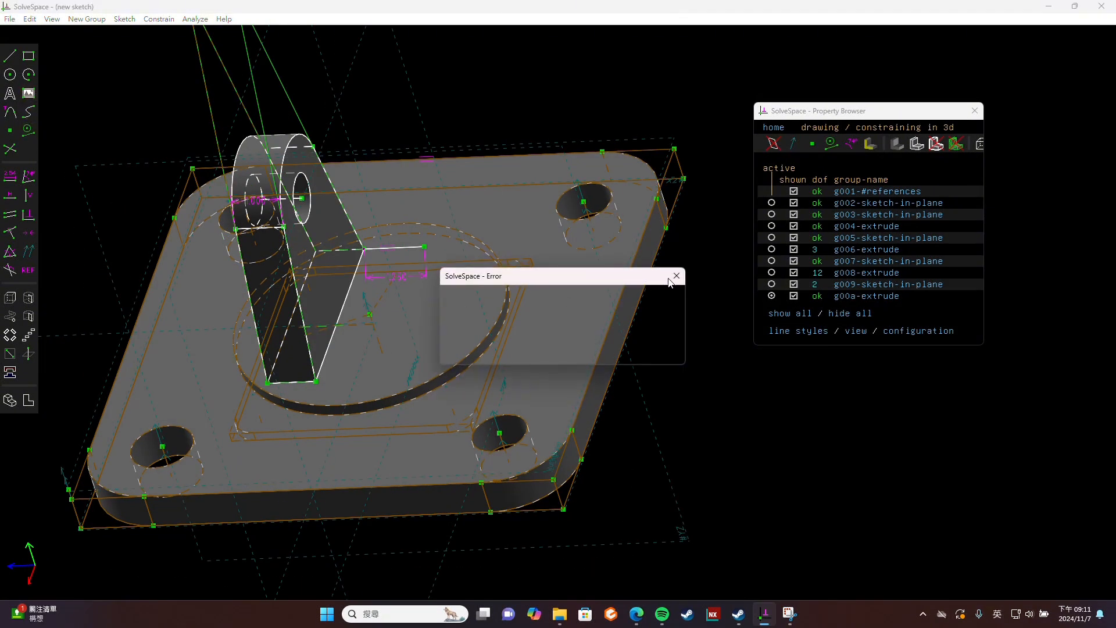
pyautogui.click(670, 280)
pyautogui.click(389, 246)
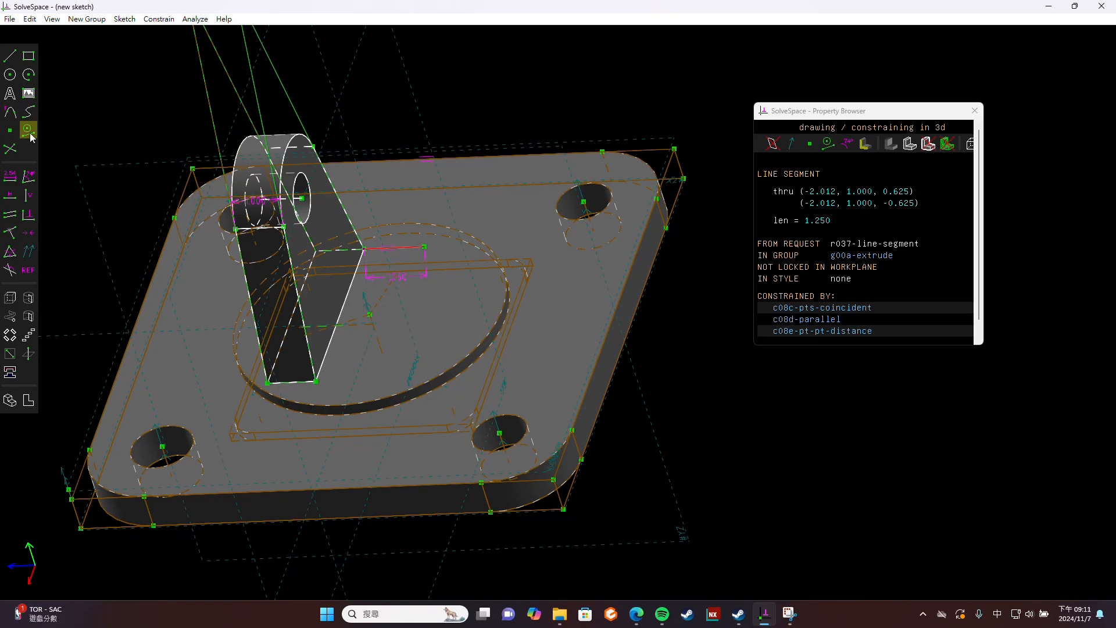
pyautogui.press('Escape')
# Turn off the display of hidden lines behind the solid model.
pyautogui.moveTo(700, 416); pyautogui.dragTo(629, 495, button='right')
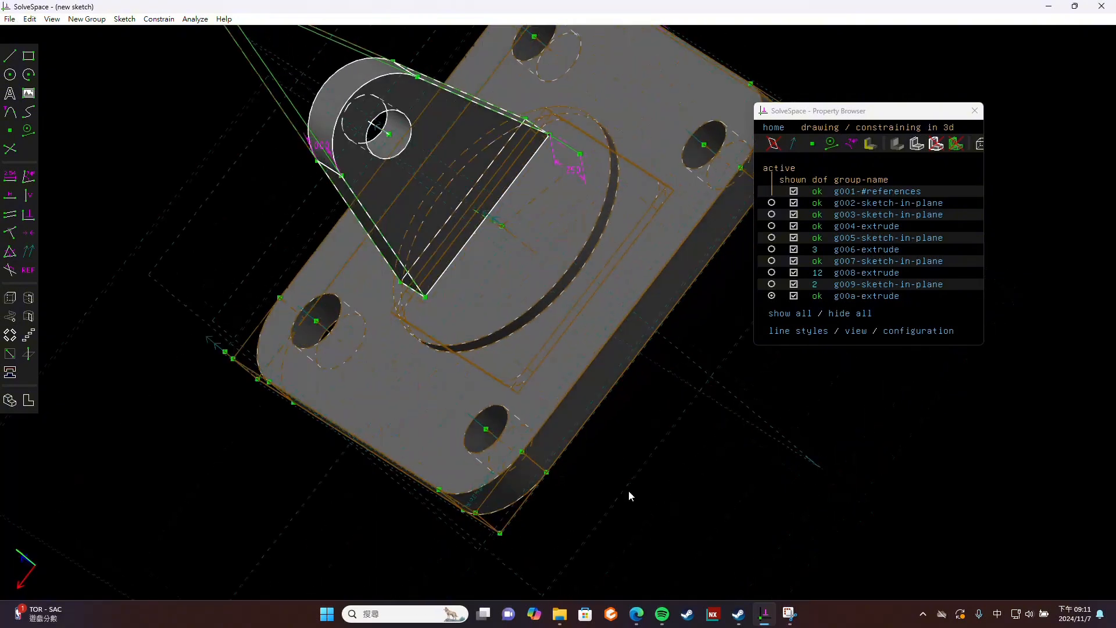
pyautogui.moveTo(629, 491); pyautogui.dragTo(630, 495, button='middle')
pyautogui.click(980, 146)
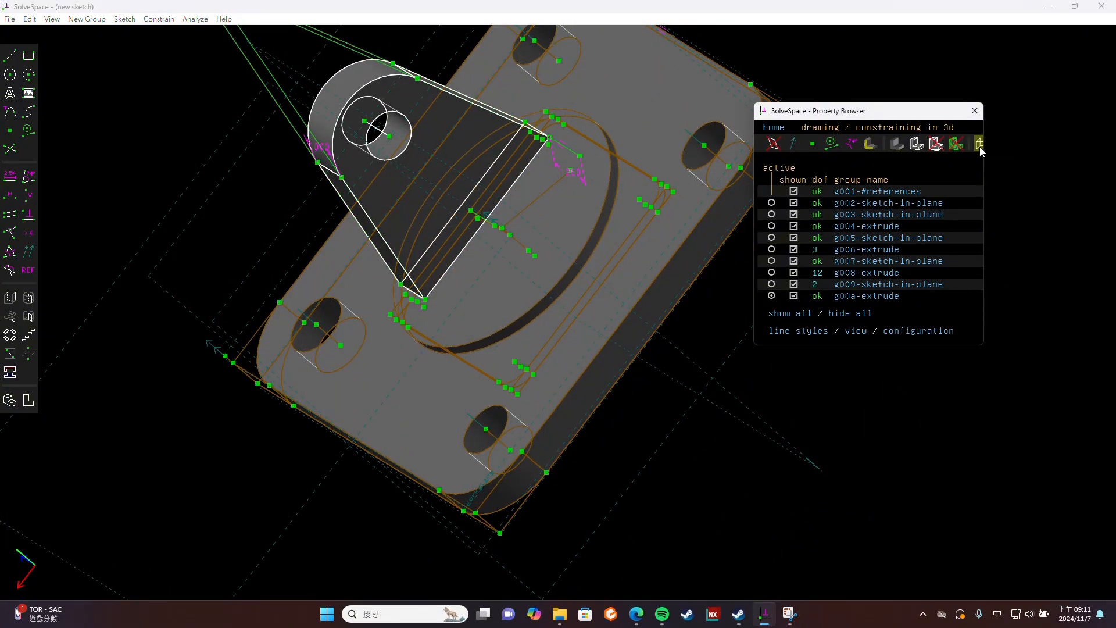
pyautogui.click(980, 147)
# Align the view with the lug's face and add a workplane with its origin at the construction line's free end.
pyautogui.moveTo(650, 399); pyautogui.dragTo(610, 406, button='right')
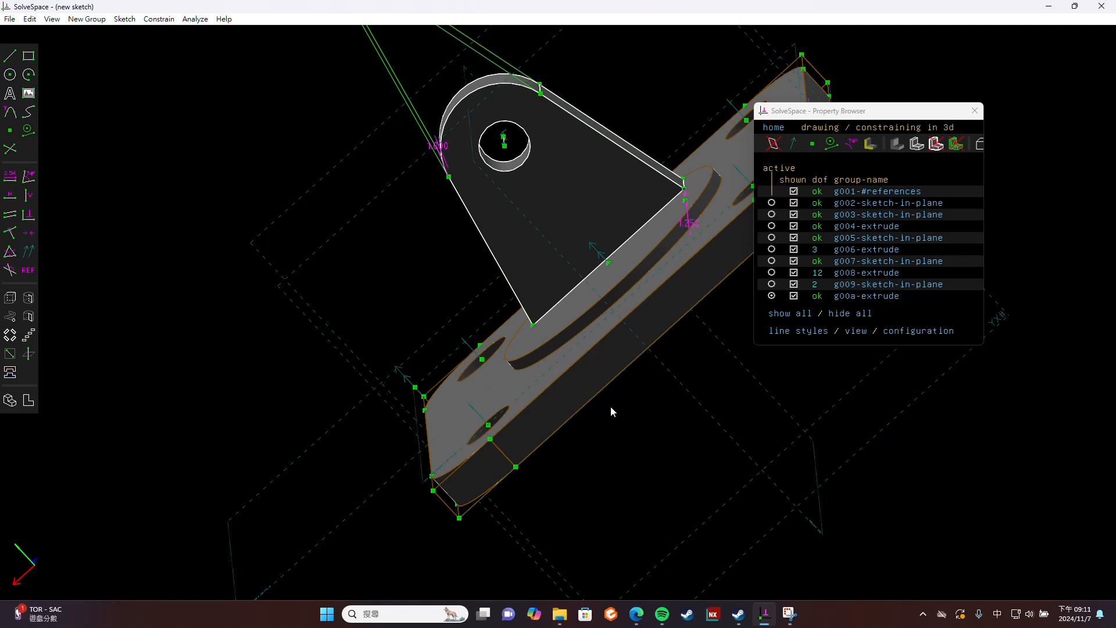
pyautogui.click(10, 399)
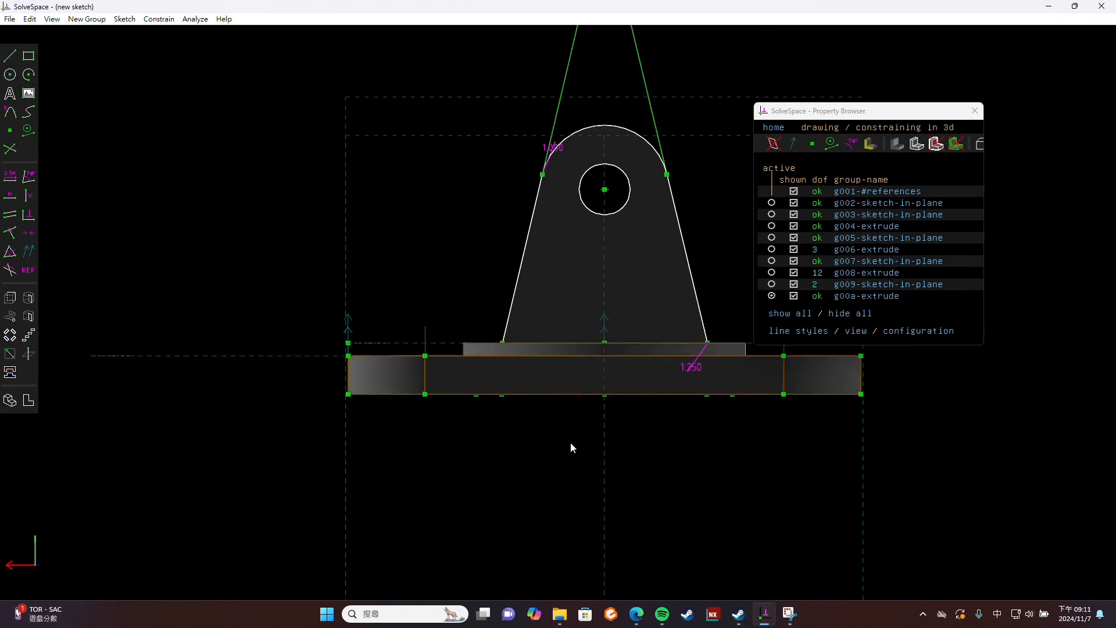
pyautogui.moveTo(884, 493); pyautogui.dragTo(757, 496, button='right')
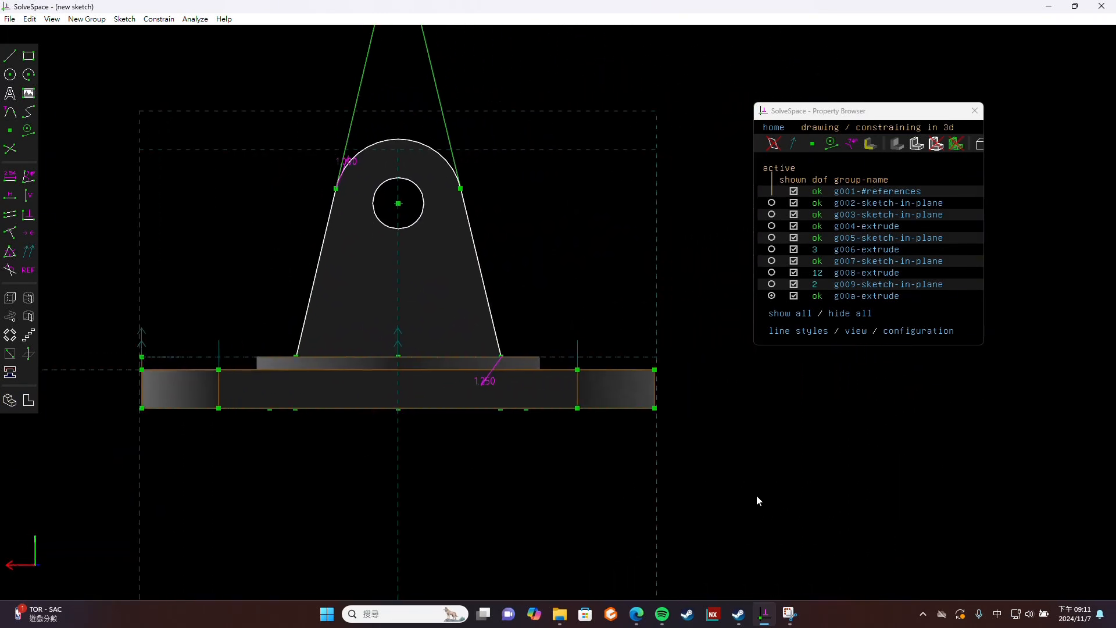
pyautogui.click(124, 19)
pyautogui.click(169, 71)
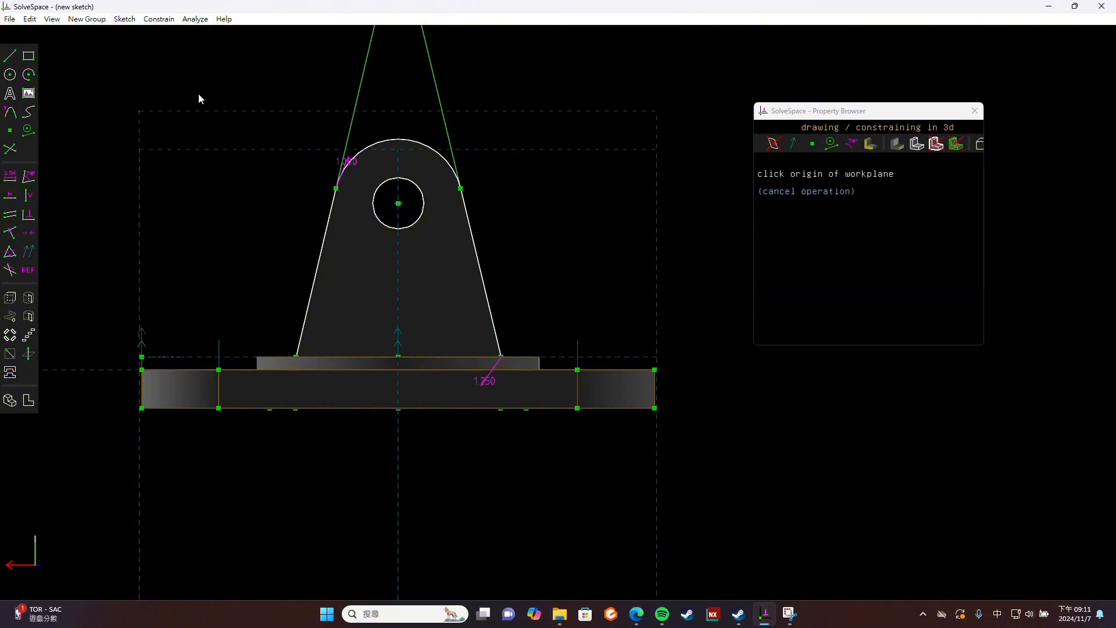
pyautogui.press('Escape')
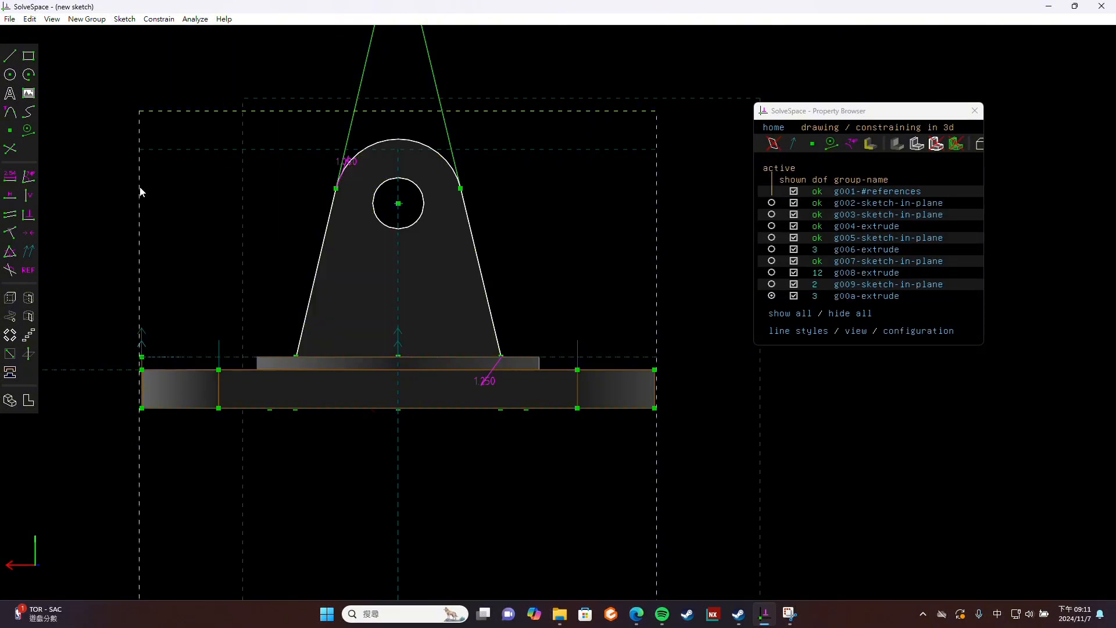
# Start a new sketch group in the workplane at the construction line's free end.
pyautogui.moveTo(140, 186); pyautogui.dragTo(235, 196, button='middle')
pyautogui.click(551, 71)
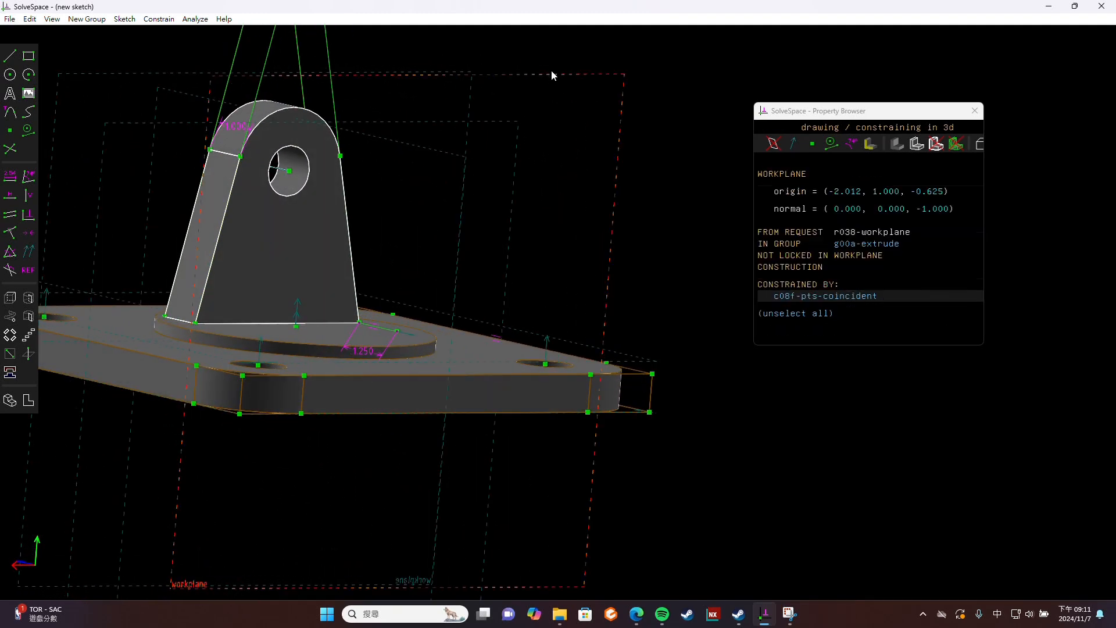
pyautogui.moveTo(552, 71); pyautogui.dragTo(587, 214, button='middle')
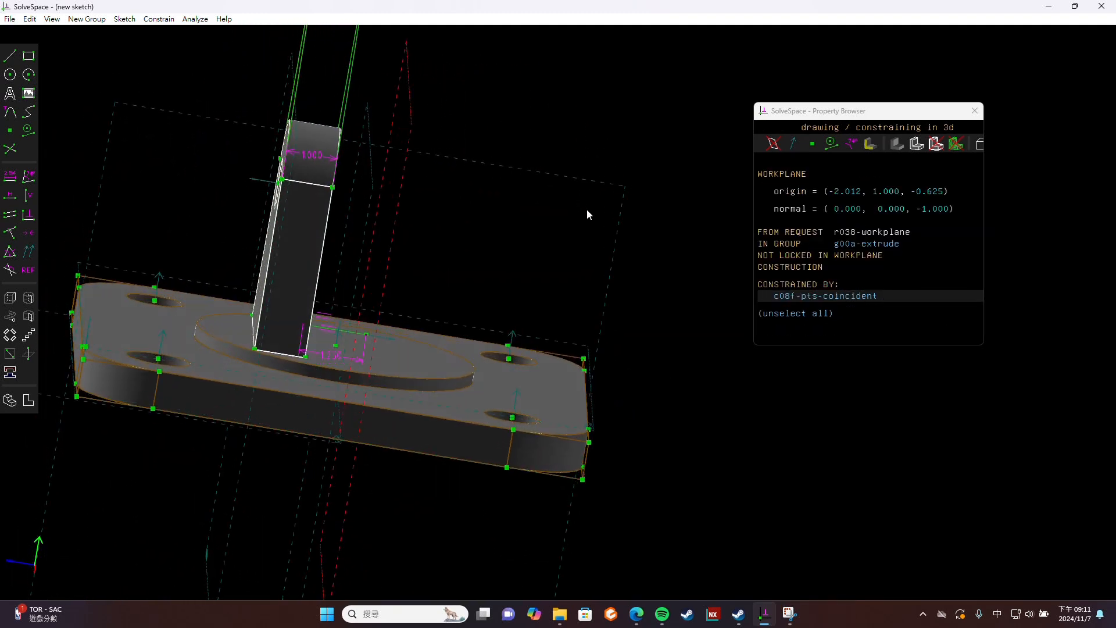
pyautogui.click(82, 20)
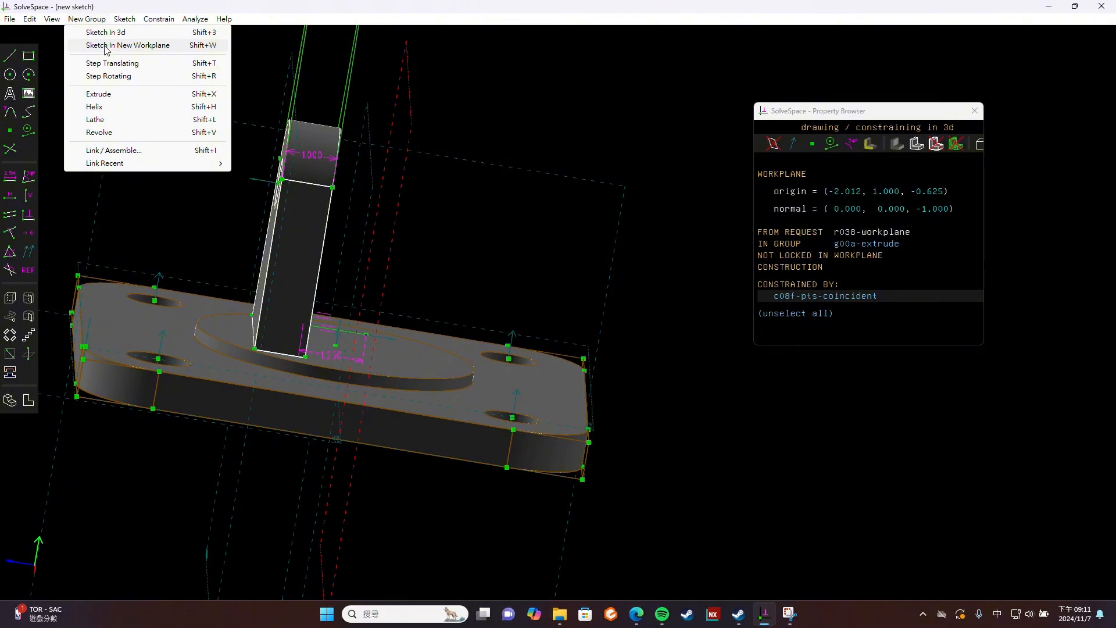
pyautogui.click(105, 47)
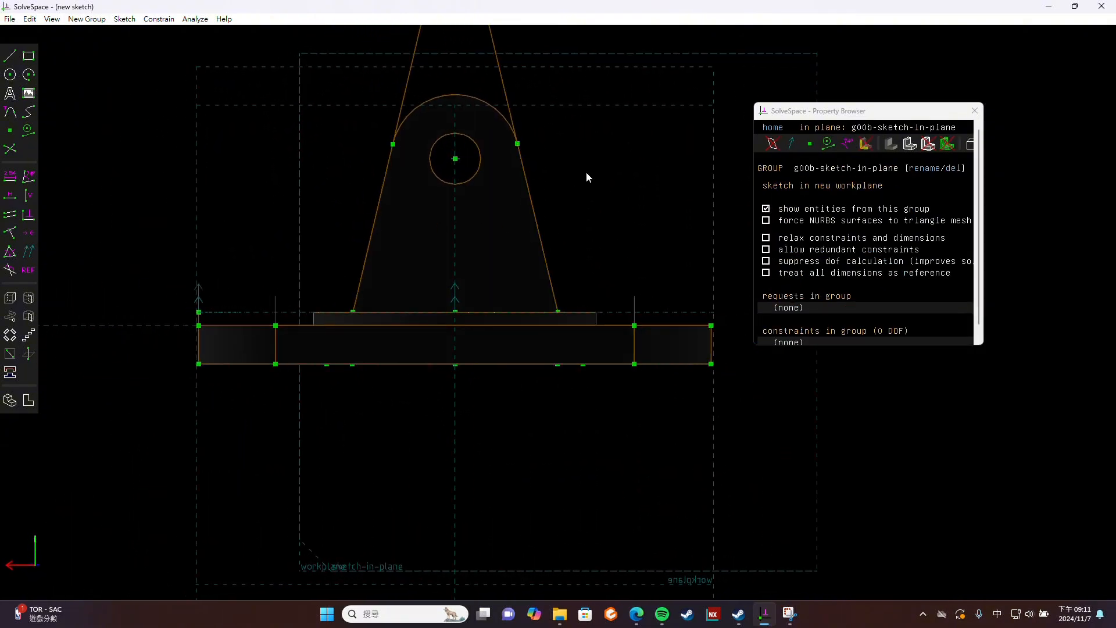
# Delete the second lug profile's 3.000 distance dimension and select its base corner together with the construction line's endpoint.
pyautogui.moveTo(586, 176)
pyautogui.mouseDown(button='right')
pyautogui.moveTo(473, 238)
pyautogui.moveTo(480, 262)
pyautogui.mouseUp(button='right')
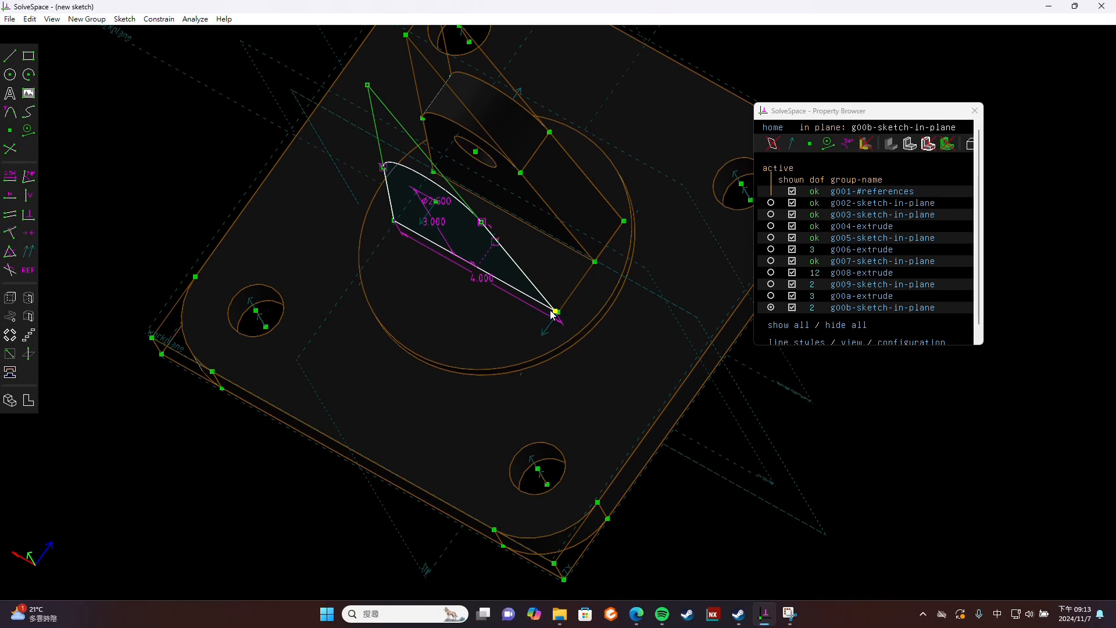
pyautogui.click(438, 226)
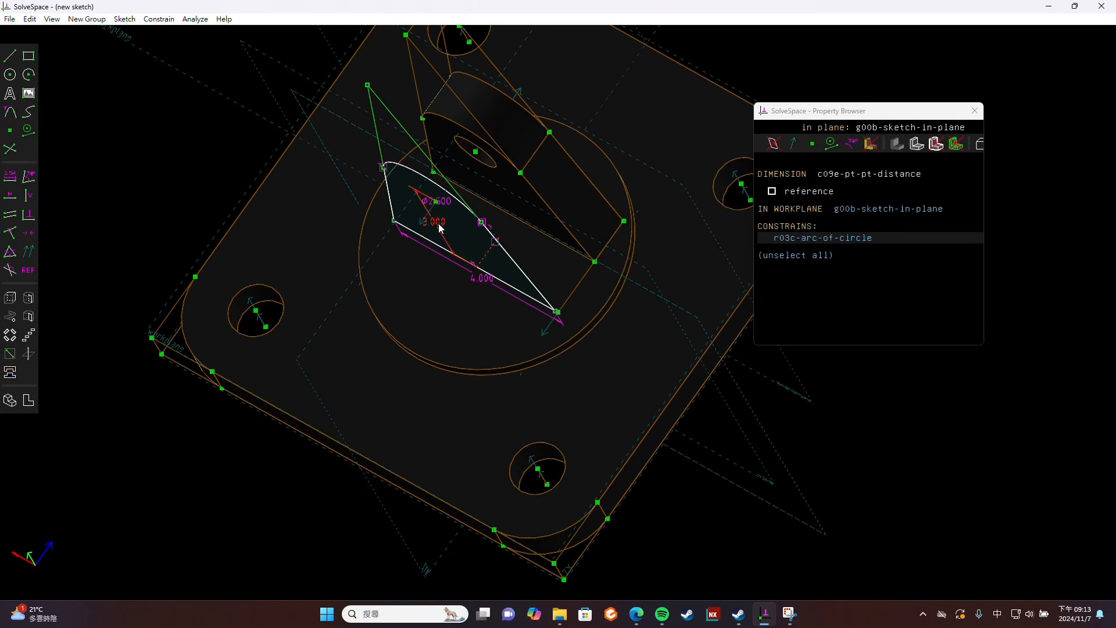
pyautogui.press('Delete')
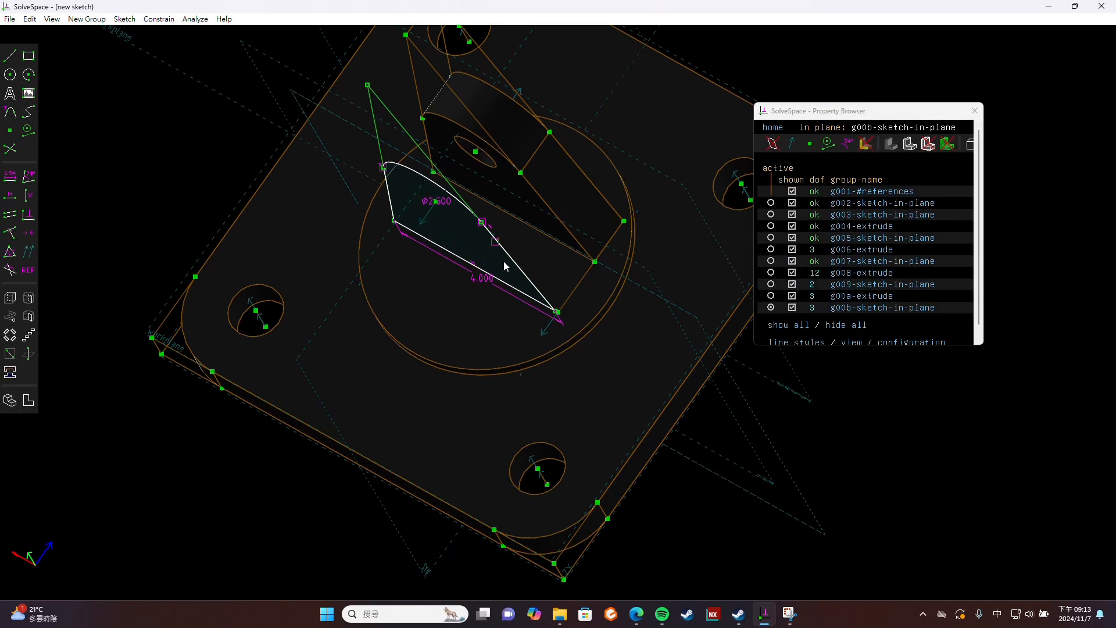
pyautogui.click(551, 312)
pyautogui.click(558, 313)
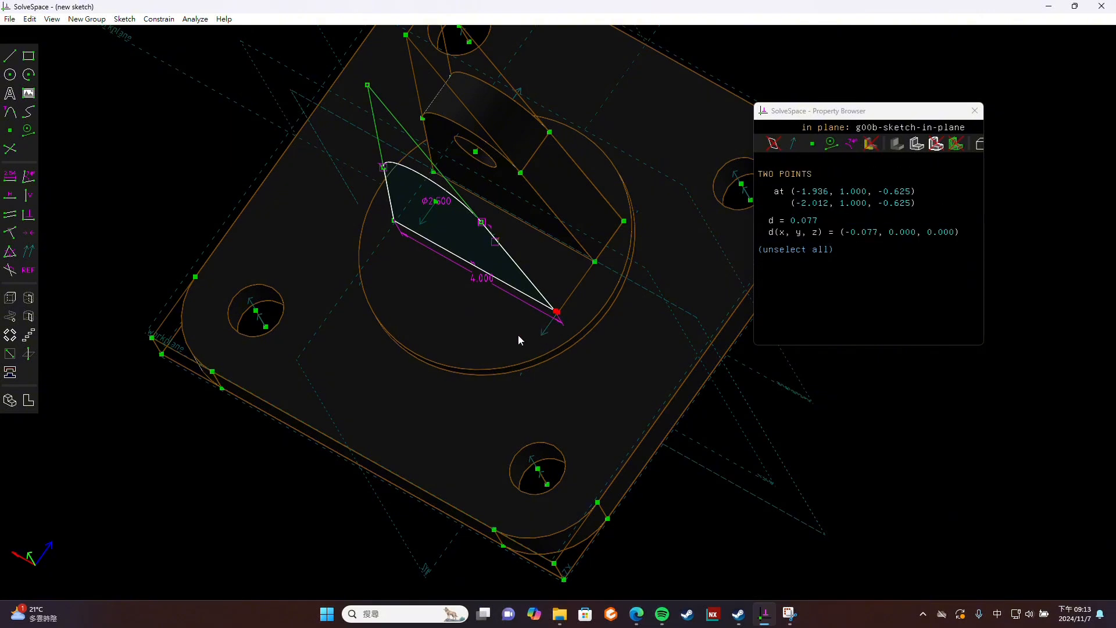
pyautogui.press('w')
# Undo the second lug profile's edits back to the plain triangle without rounding or dimensions.
pyautogui.hotkey('ctrl', 'z')
pyautogui.hotkey('ctrl', 'z')
pyautogui.hotkey('ctrl', 'z')
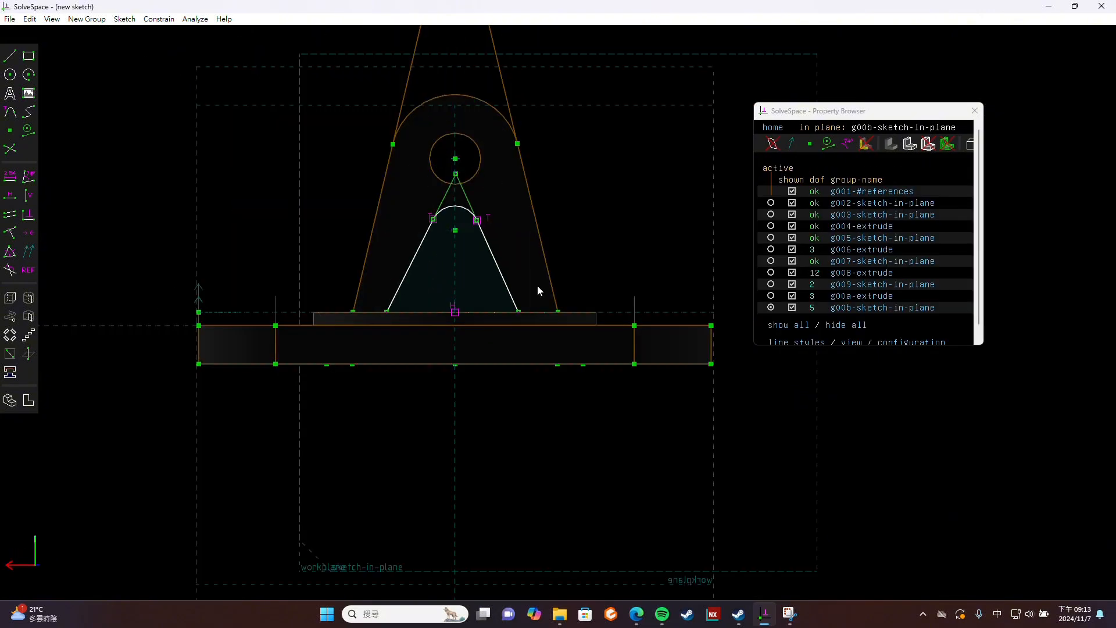
pyautogui.hotkey('ctrl', 'z')
# Dimension the second lug profile's base line at 4.000.
pyautogui.click(497, 312)
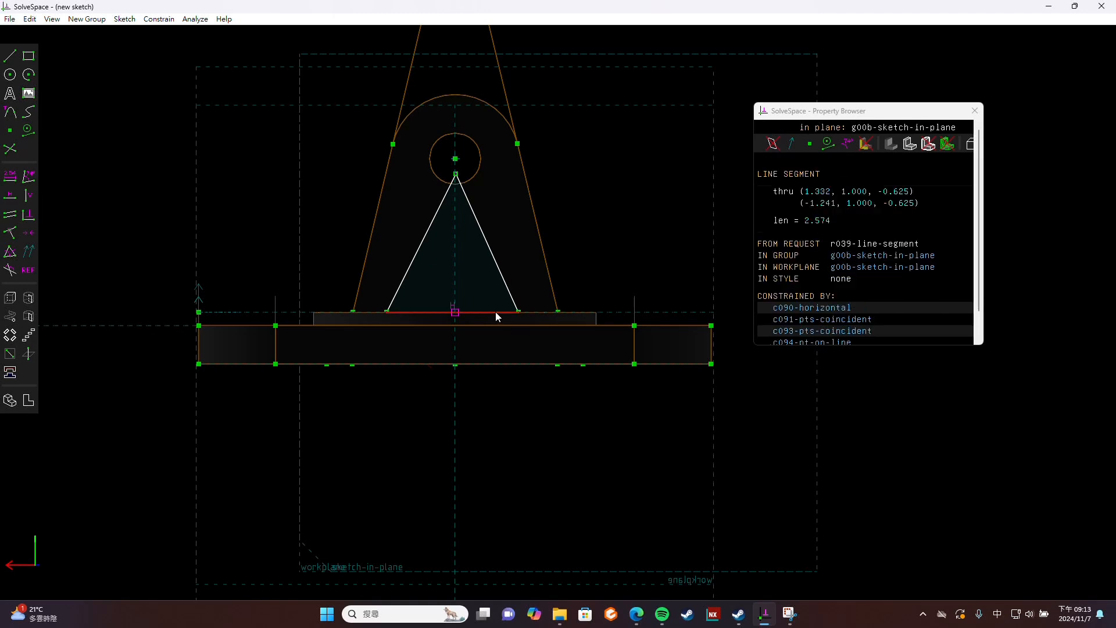
pyautogui.click(10, 179)
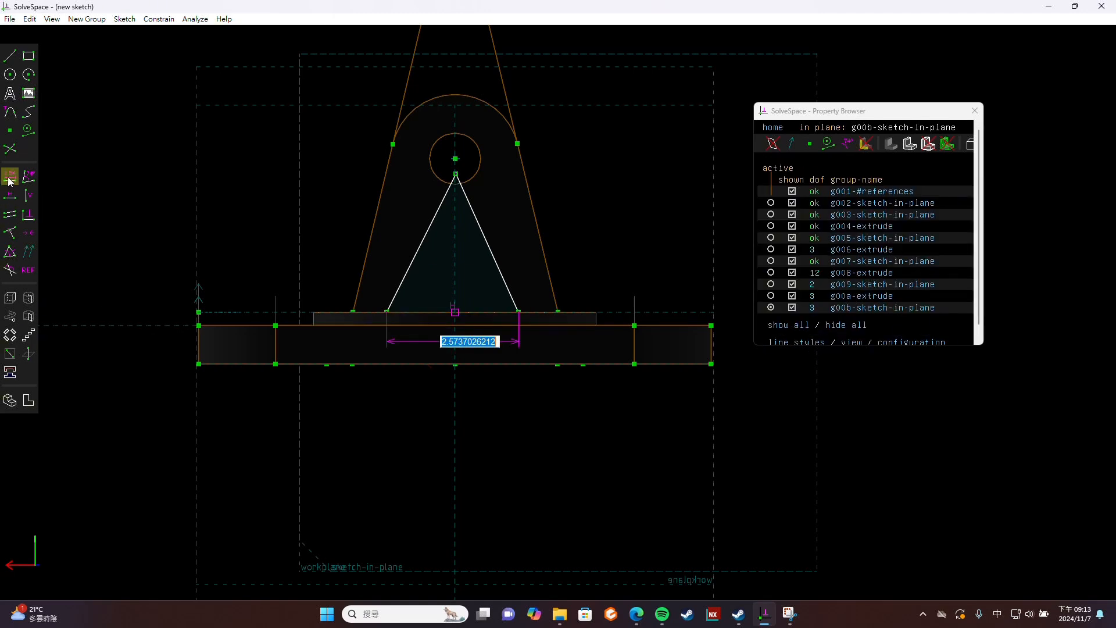
pyautogui.write('4')
pyautogui.press('Return')
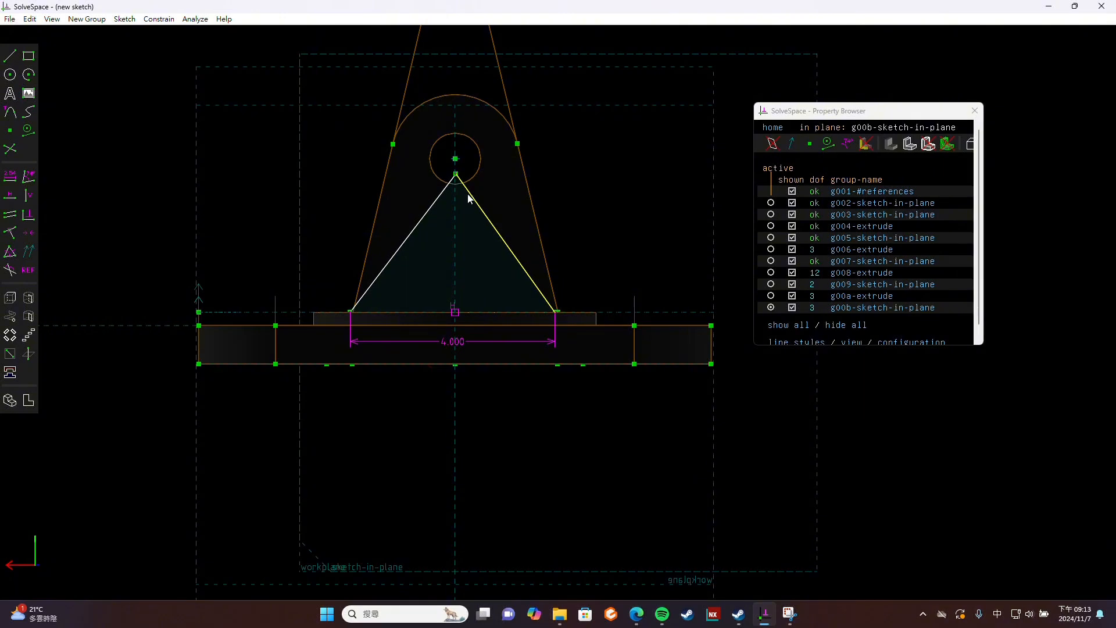
# Try to constrain the second lug profile's base corner onto the nearby endpoint of the construction line.
pyautogui.click(556, 313)
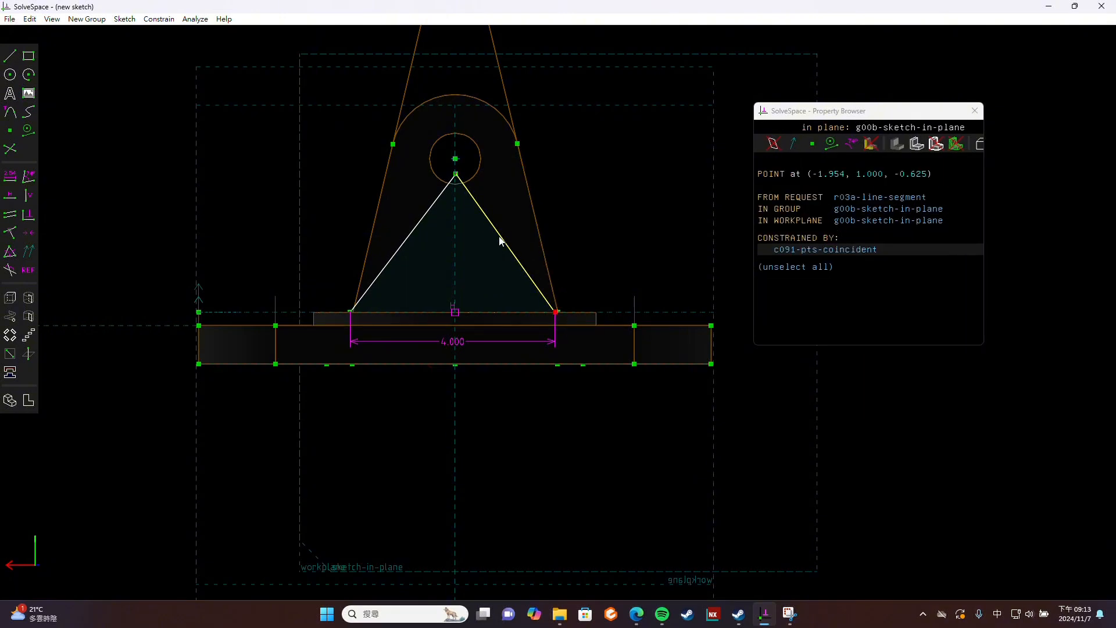
pyautogui.moveTo(606, 292); pyautogui.dragTo(579, 321, button='middle')
pyautogui.click(558, 312)
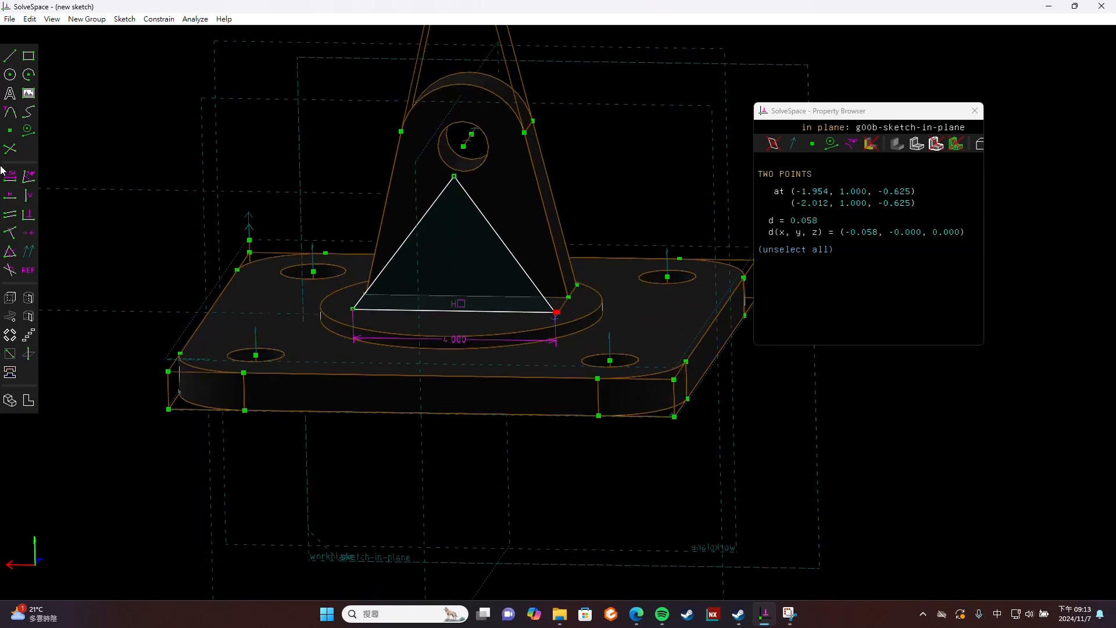
pyautogui.click(10, 231)
pyautogui.moveTo(684, 257); pyautogui.dragTo(697, 238, button='middle')
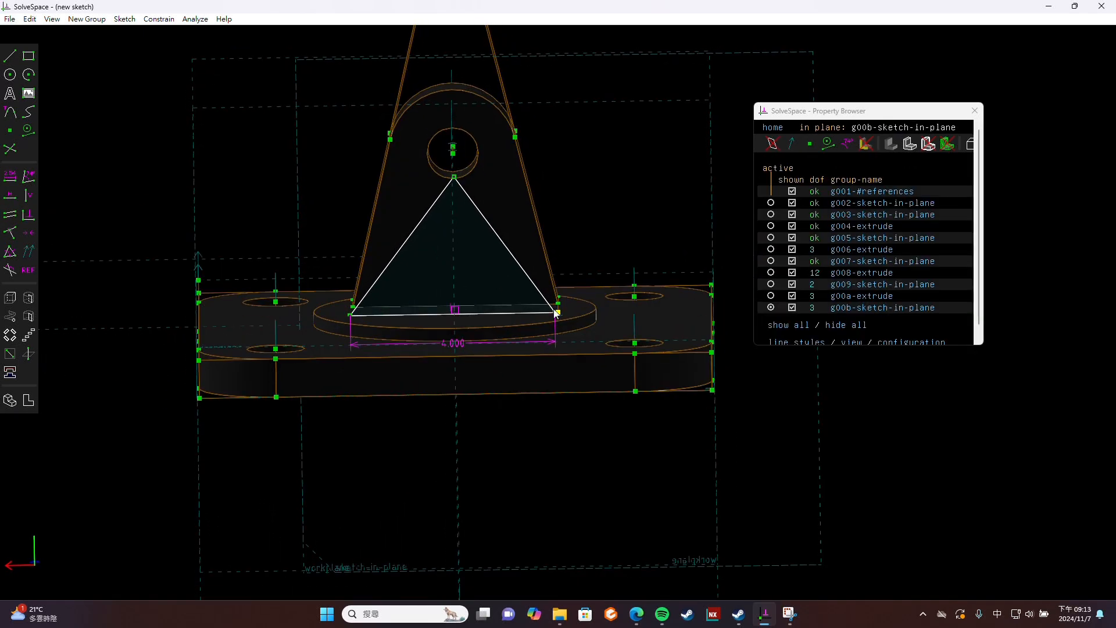
pyautogui.click(28, 400)
pyautogui.click(557, 312)
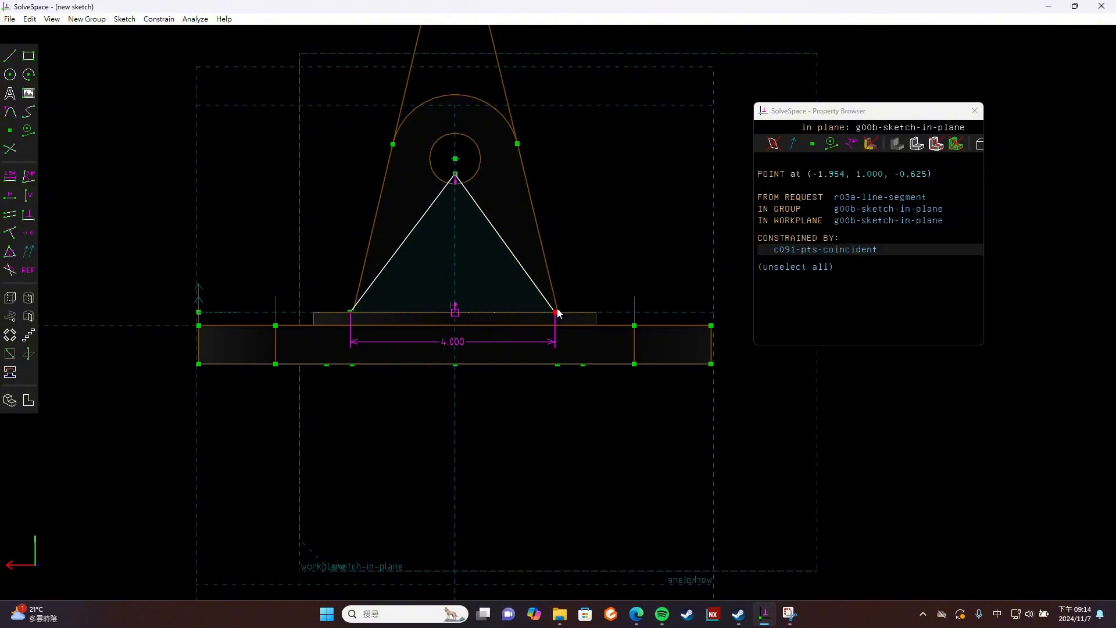
pyautogui.moveTo(614, 288); pyautogui.dragTo(559, 344, button='middle')
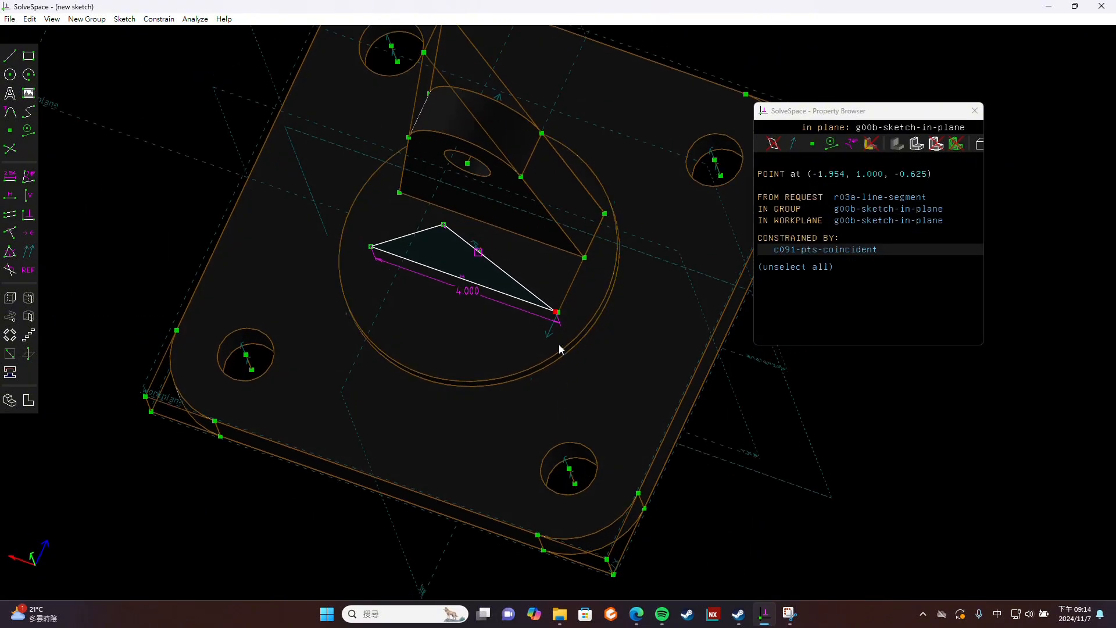
pyautogui.click(556, 312)
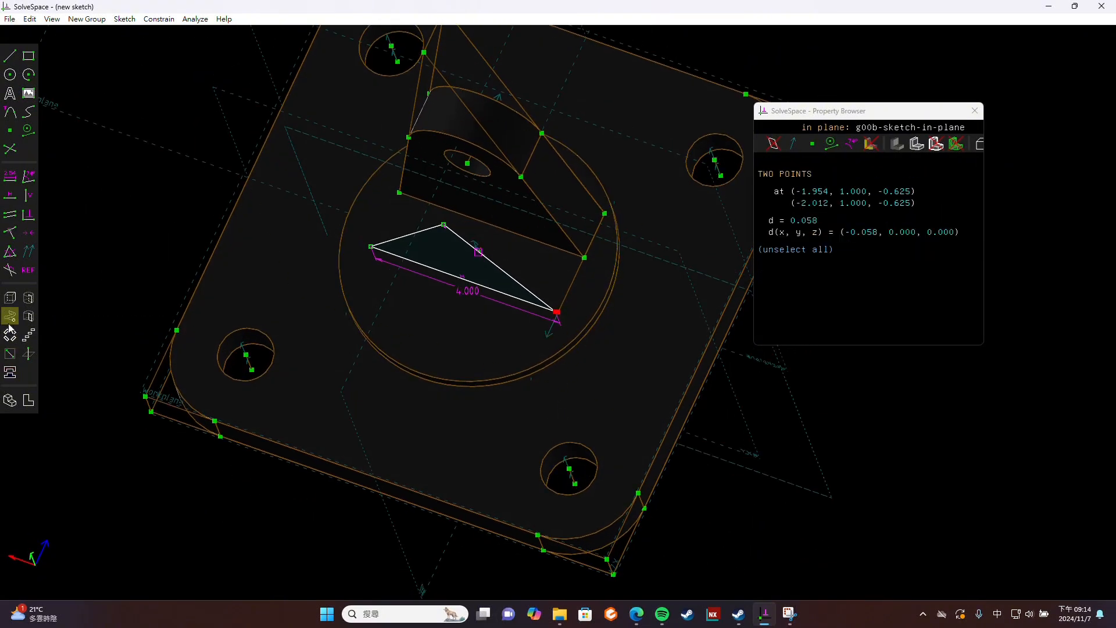
pyautogui.click(10, 232)
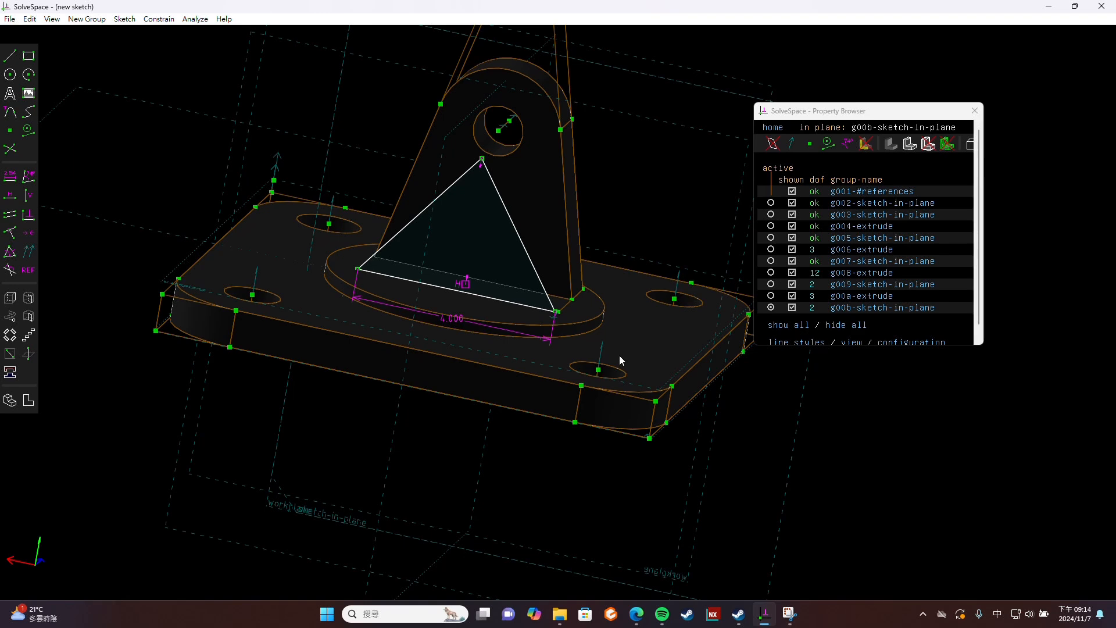
# Undo the second lug profile's constraints, base dimension and closing line.
pyautogui.hotkey('ctrl', 'z')
pyautogui.hotkey('ctrl', 'z')
pyautogui.hotkey('ctrl', 'z')
pyautogui.hotkey('ctrl', 'z')
pyautogui.hotkey('ctrl', 'z')
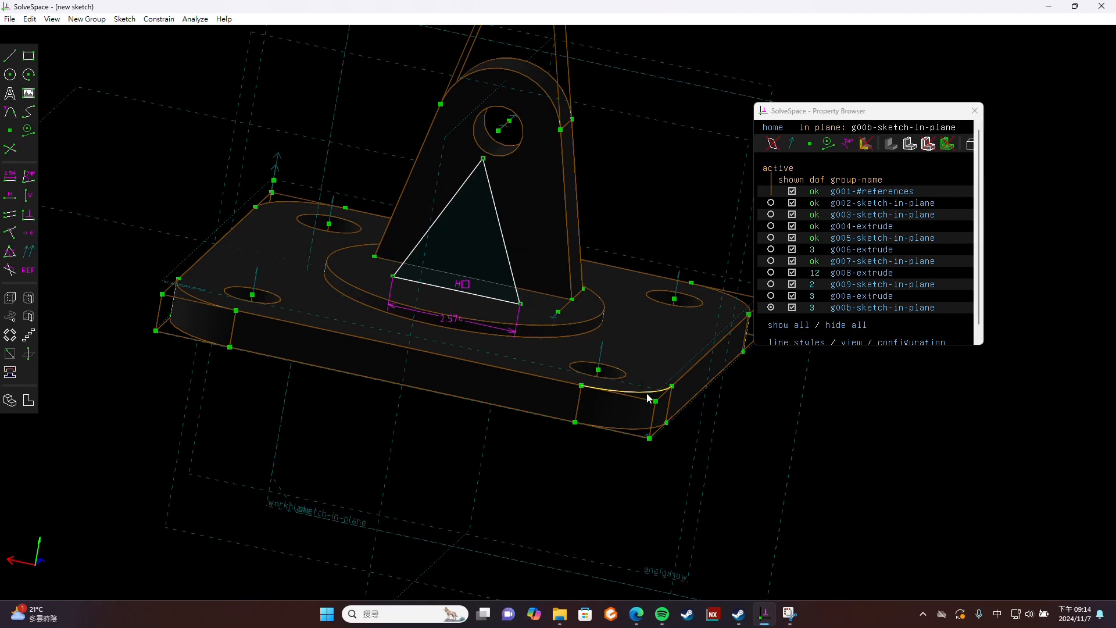
# Align the view with the sketch plane and close the triangle with a line from its apex to the open base corner.
pyautogui.click(35, 400)
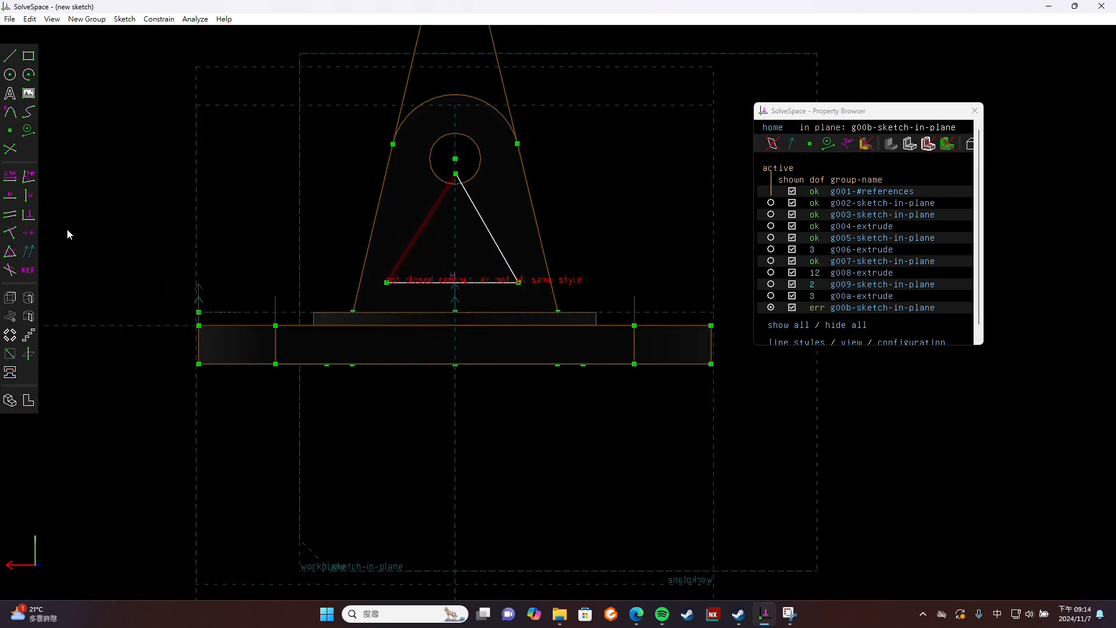
pyautogui.click(455, 173)
pyautogui.click(386, 283)
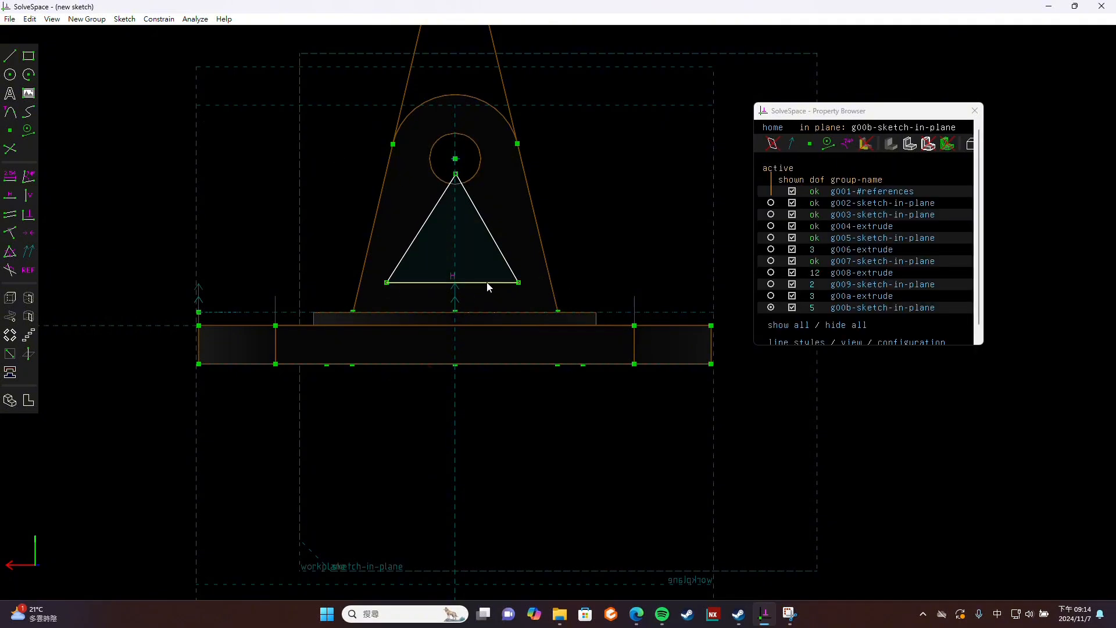
# Set the length of the triangle's base line to 4.000.
pyautogui.click(482, 283)
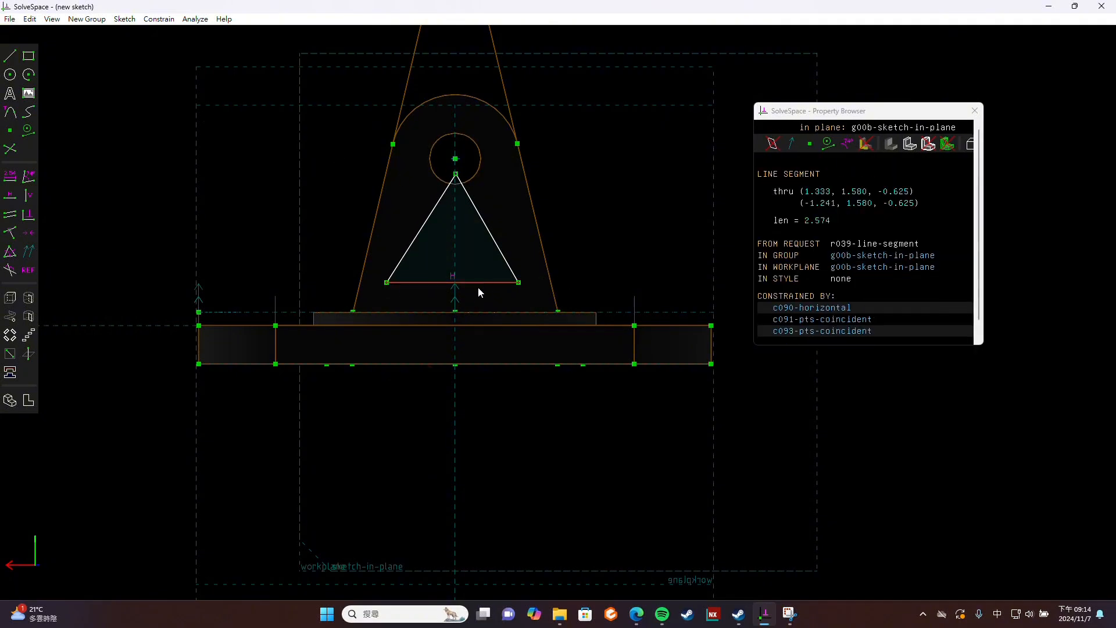
pyautogui.click(10, 181)
pyautogui.write('4')
pyautogui.press('Return')
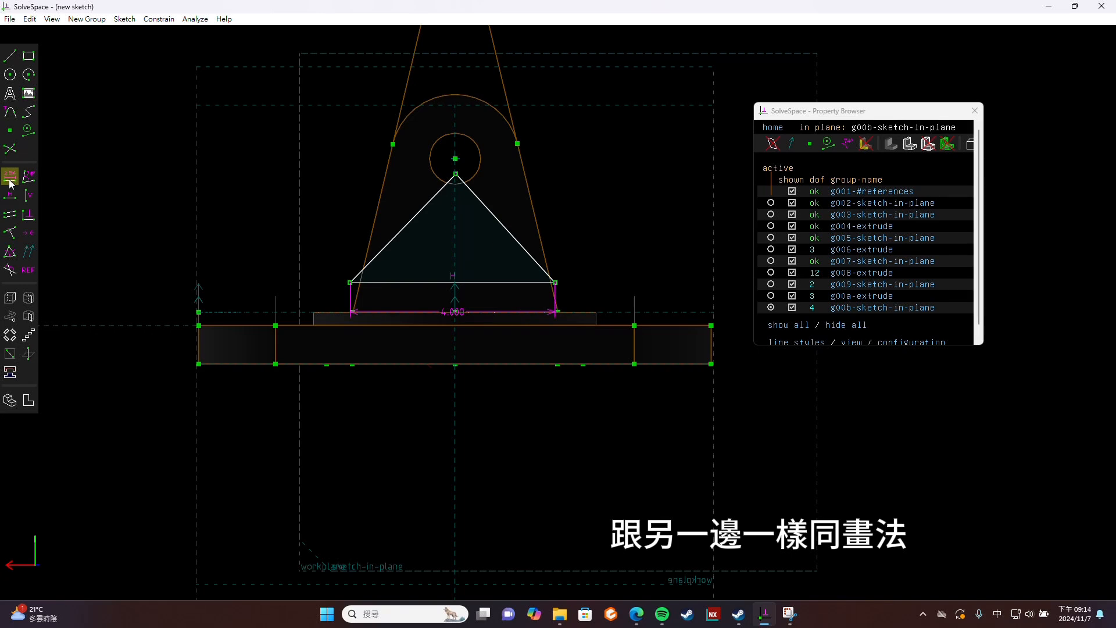
# Set the distance from the triangle's base corner to the vertical center plane to 2.000.
pyautogui.click(556, 284)
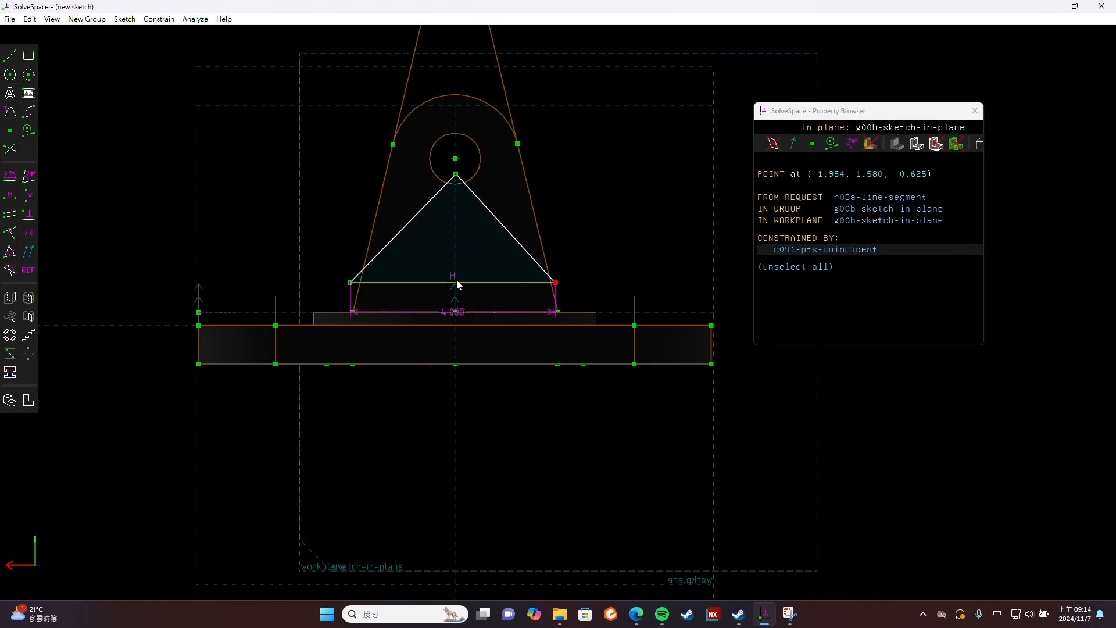
pyautogui.click(451, 257)
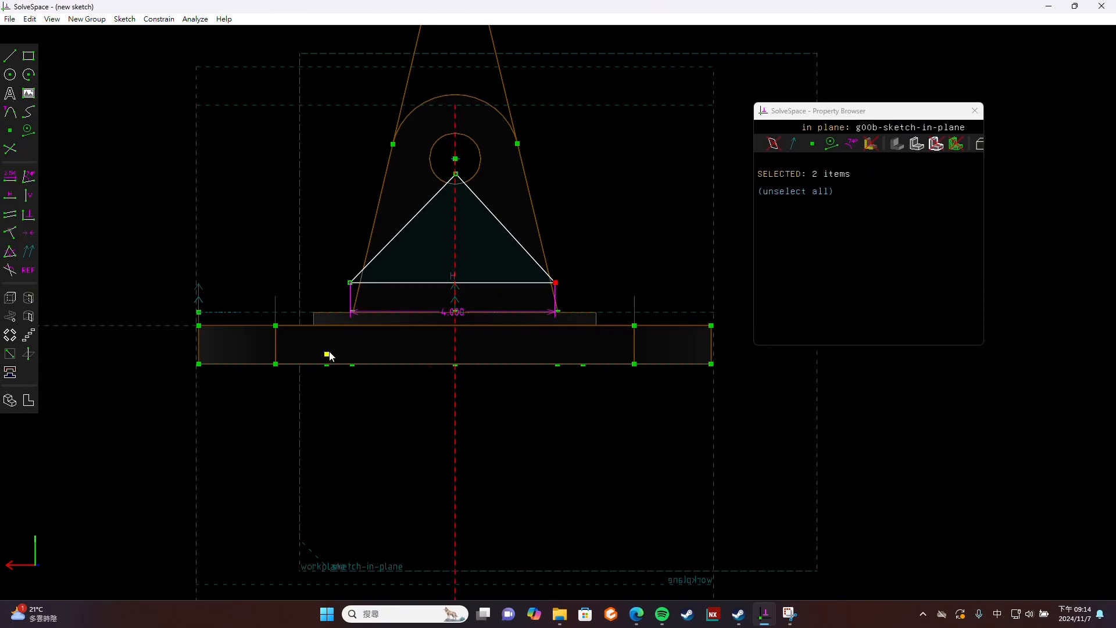
pyautogui.click(5, 179)
pyautogui.write('2')
pyautogui.press('Return')
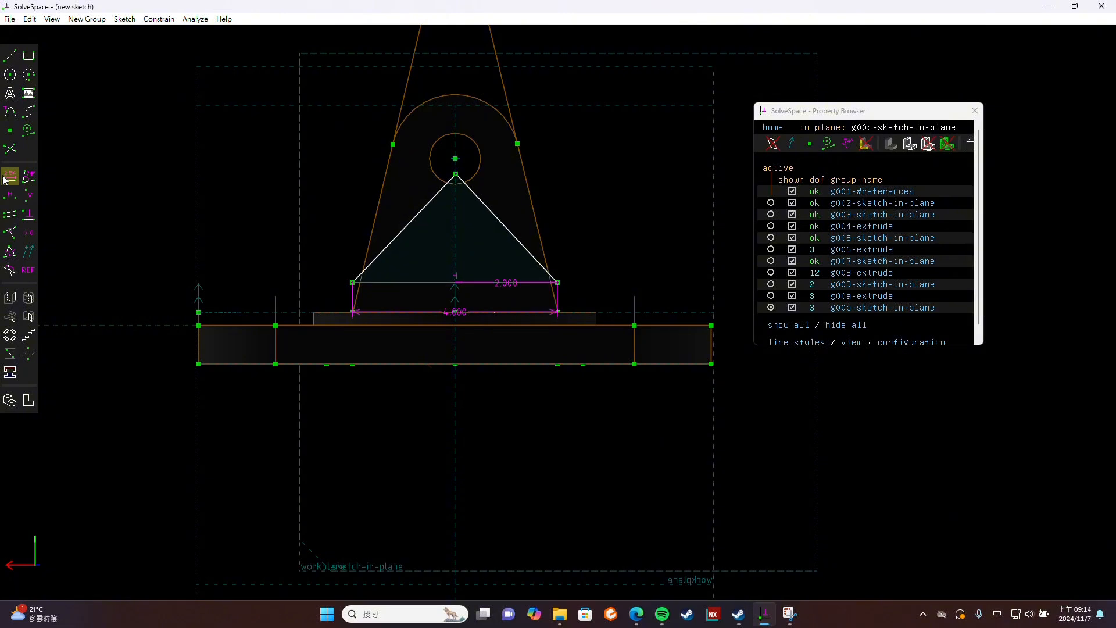
# Constrain the triangle's base line to pass through the center point on the disc's top face.
pyautogui.click(456, 283)
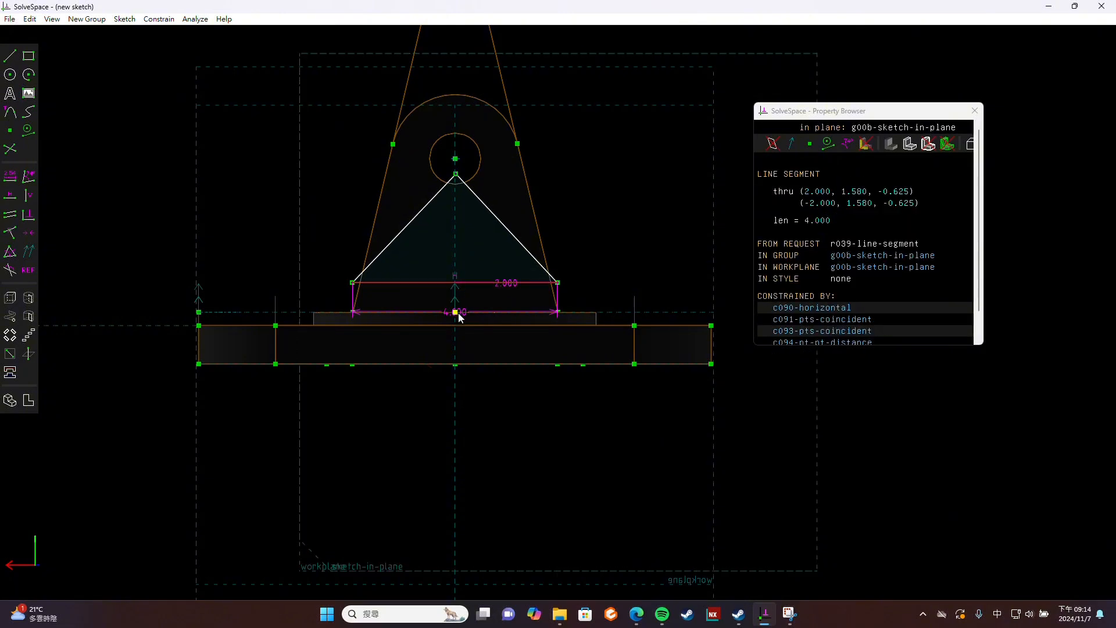
pyautogui.click(455, 312)
pyautogui.click(9, 233)
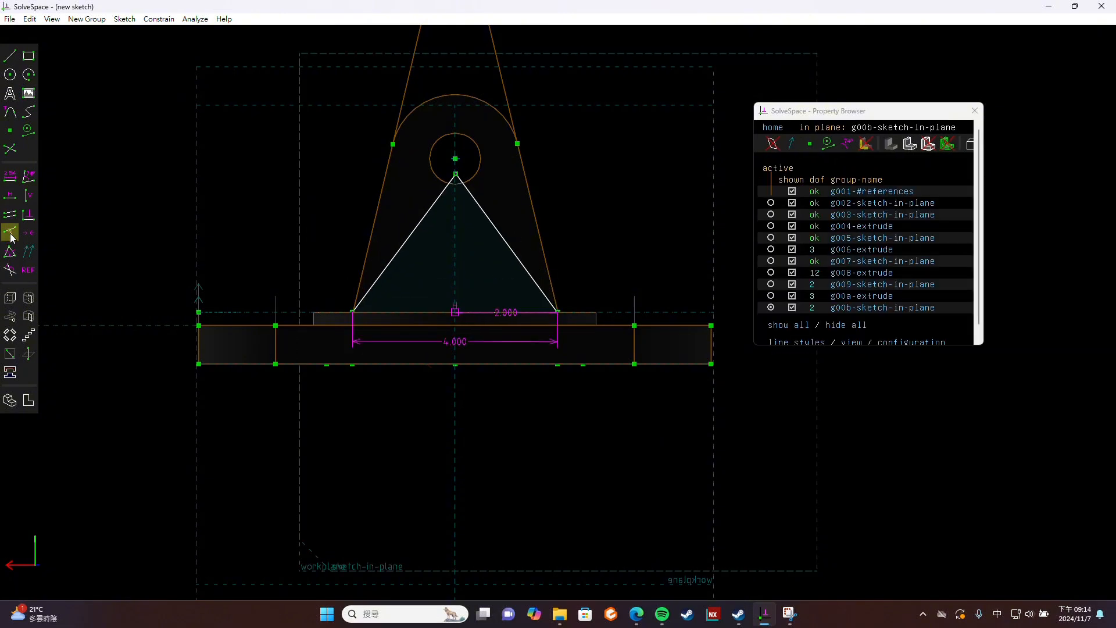
# Round the triangle's apex with a tangent arc and set the arc's diameter to 1.25*2.
pyautogui.click(455, 175)
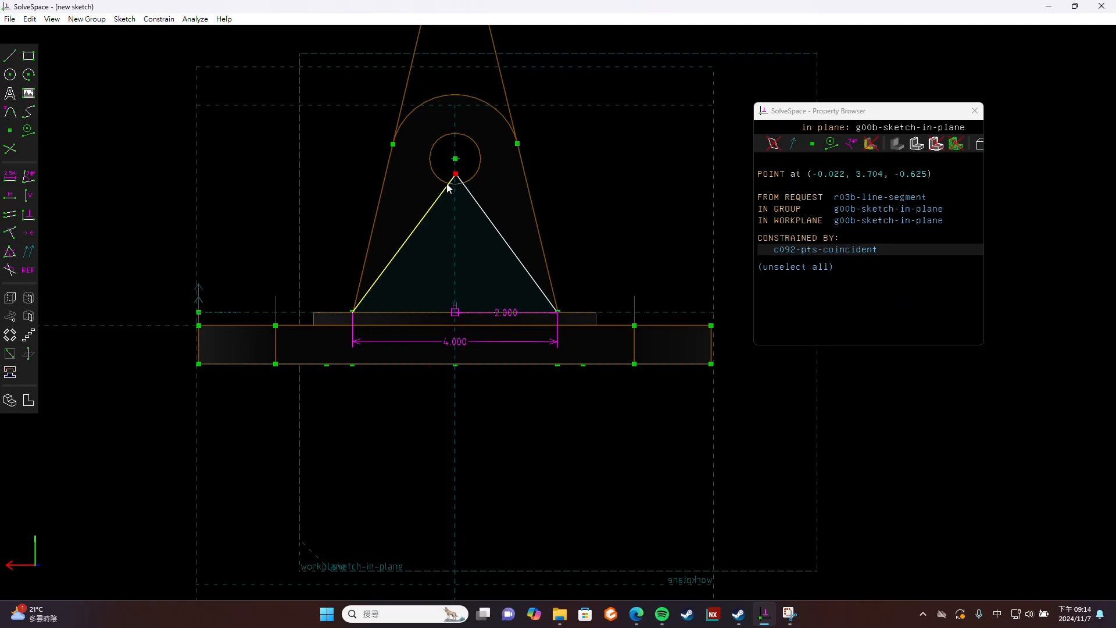
pyautogui.click(11, 112)
pyautogui.click(476, 211)
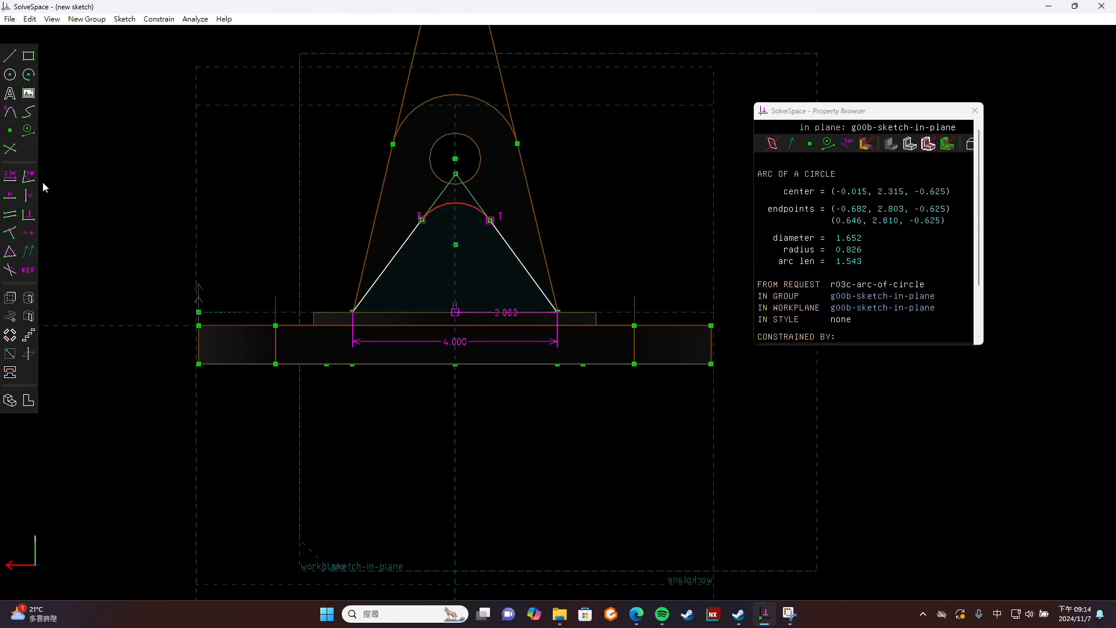
pyautogui.click(17, 179)
pyautogui.write('1.2')
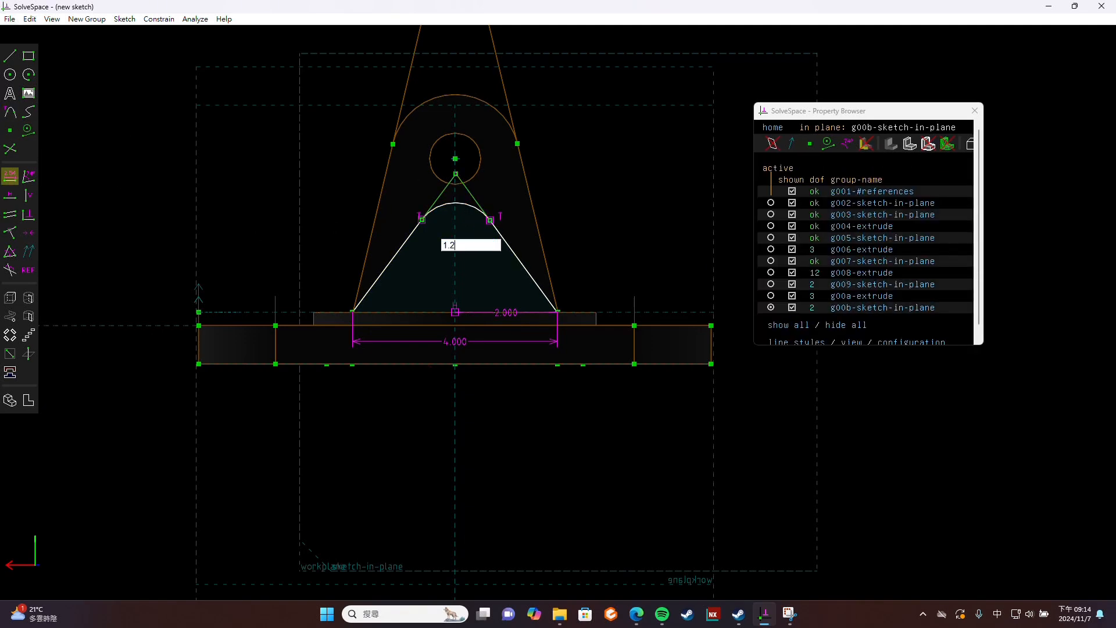
pyautogui.write('5*2')
pyautogui.press('Return')
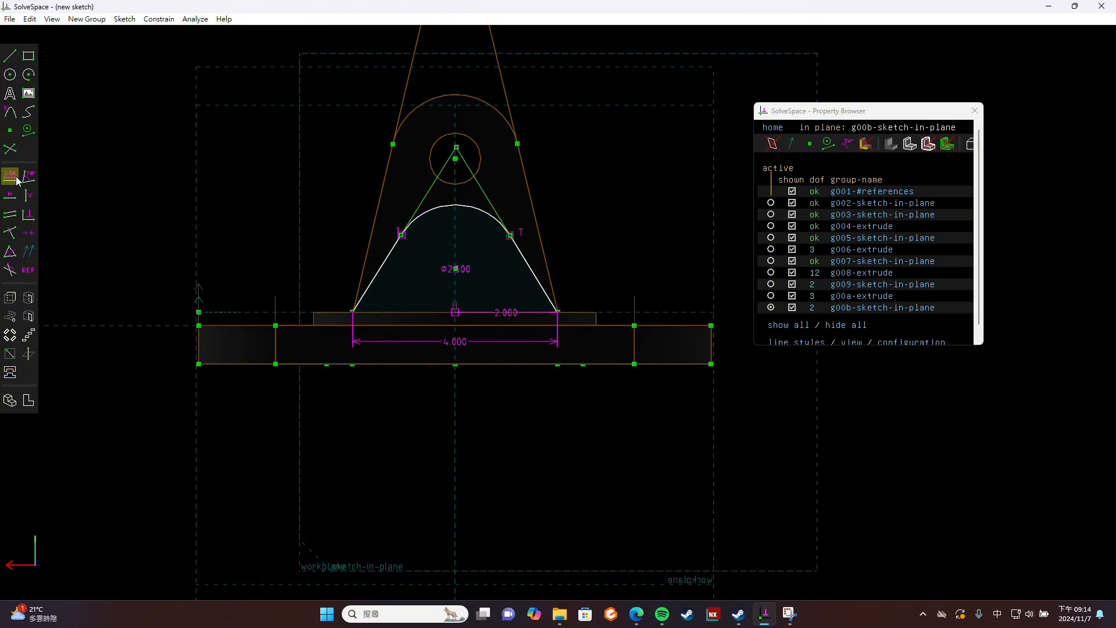
# Set the distance from the arc's center to the center point on the base line to 3.000.
pyautogui.click(452, 270)
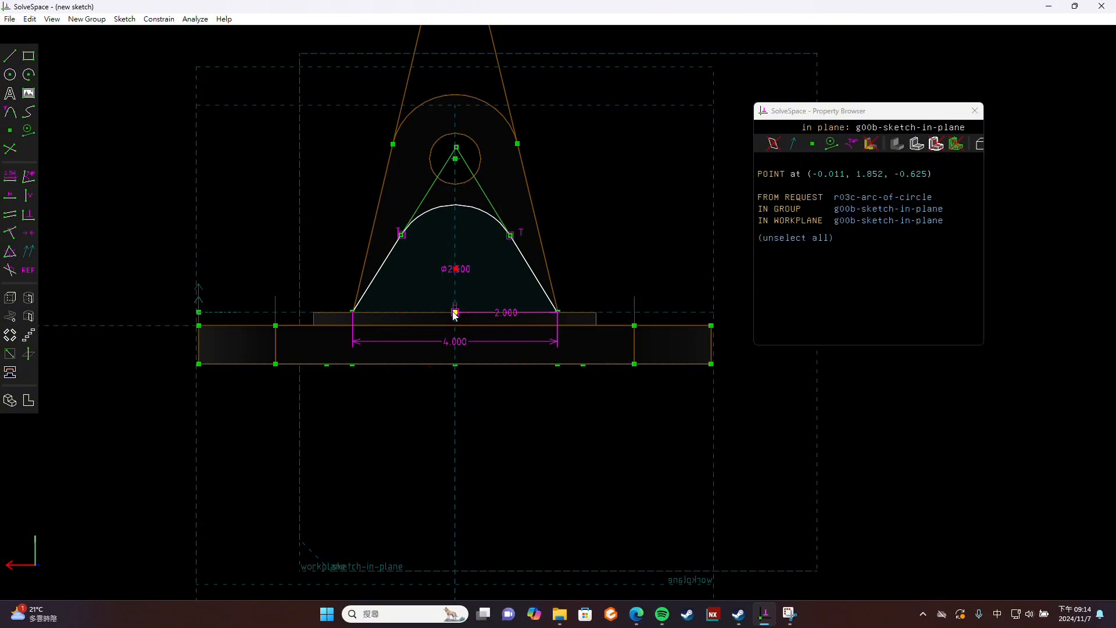
pyautogui.click(455, 312)
pyautogui.click(8, 181)
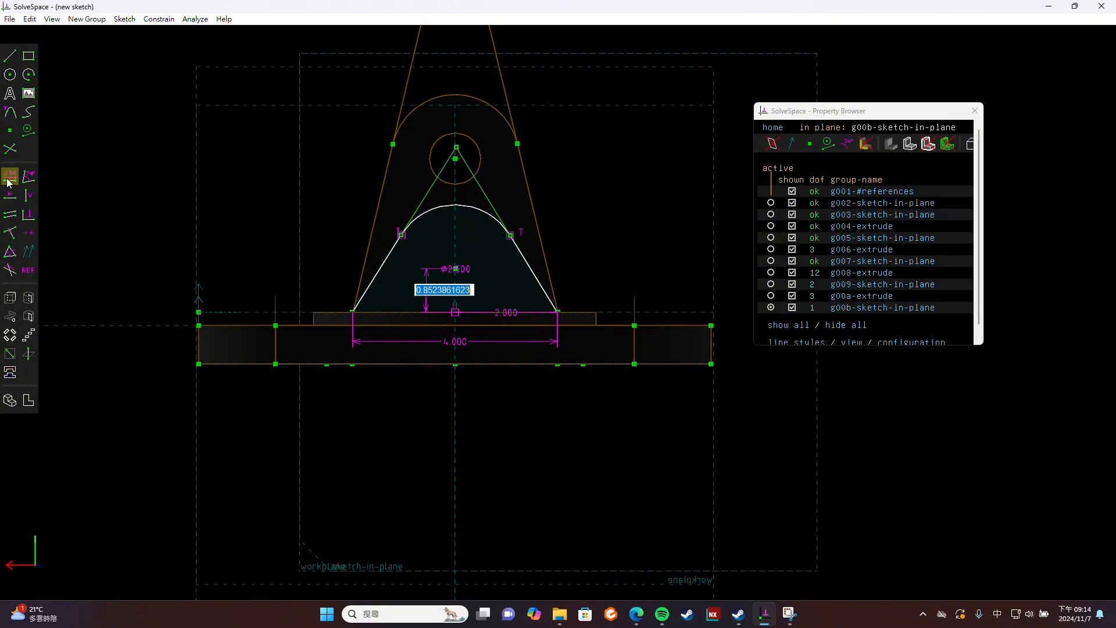
pyautogui.write('3')
pyautogui.press('Return')
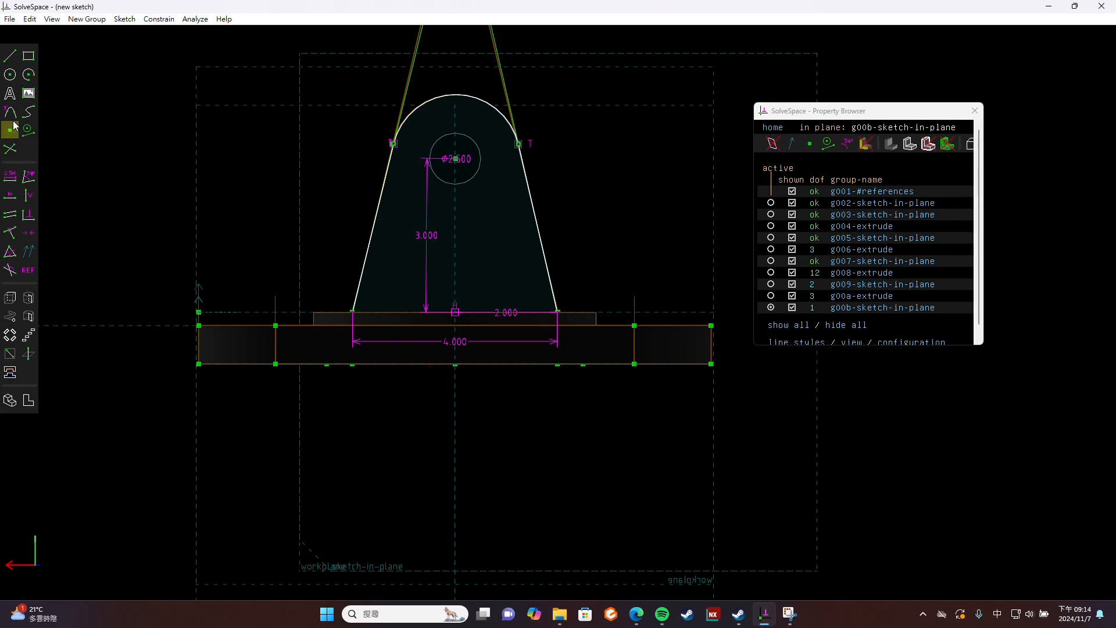
# Draw a circle centered on the arc's center and set its diameter to 1.000 for the second lug's hole.
pyautogui.click(9, 75)
pyautogui.click(453, 161)
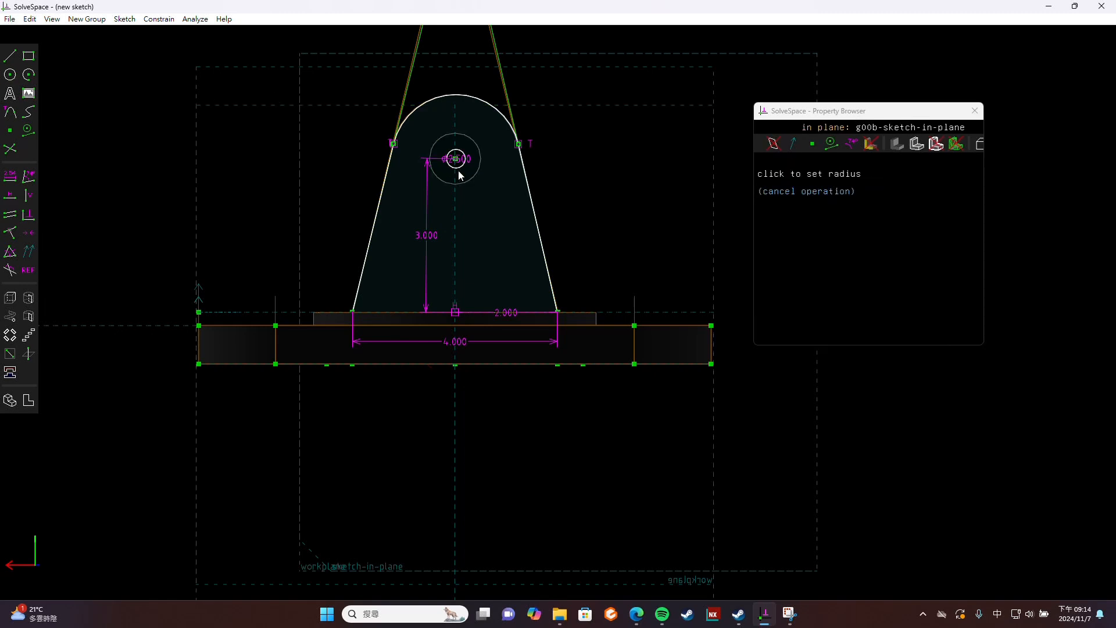
pyautogui.click(466, 181)
pyautogui.click(472, 180)
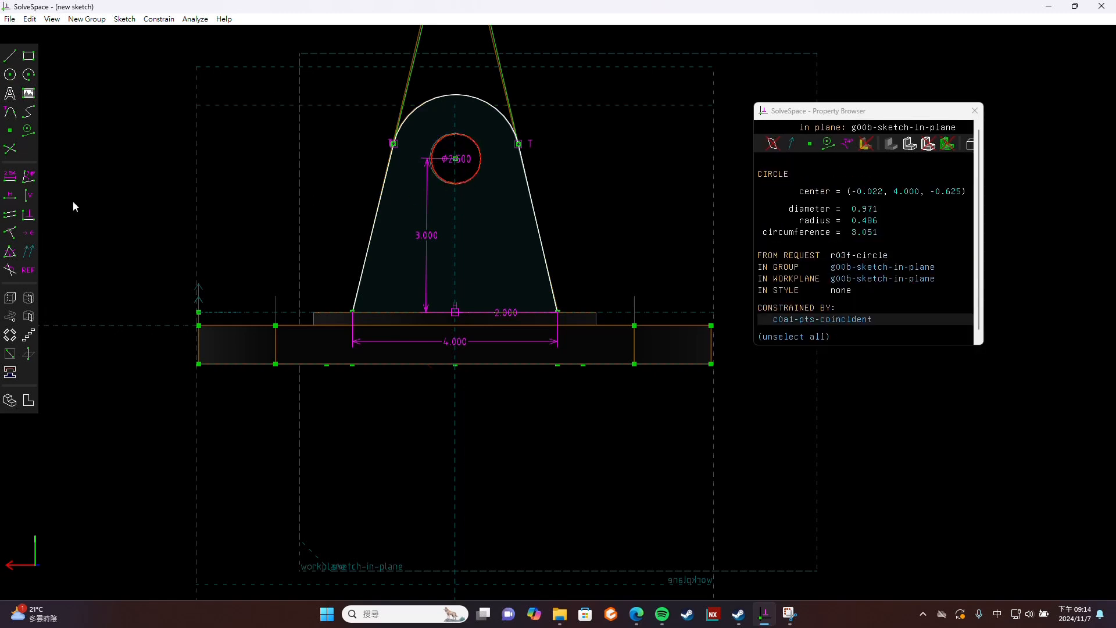
pyautogui.click(8, 176)
pyautogui.write('1.5')
pyautogui.press('Return')
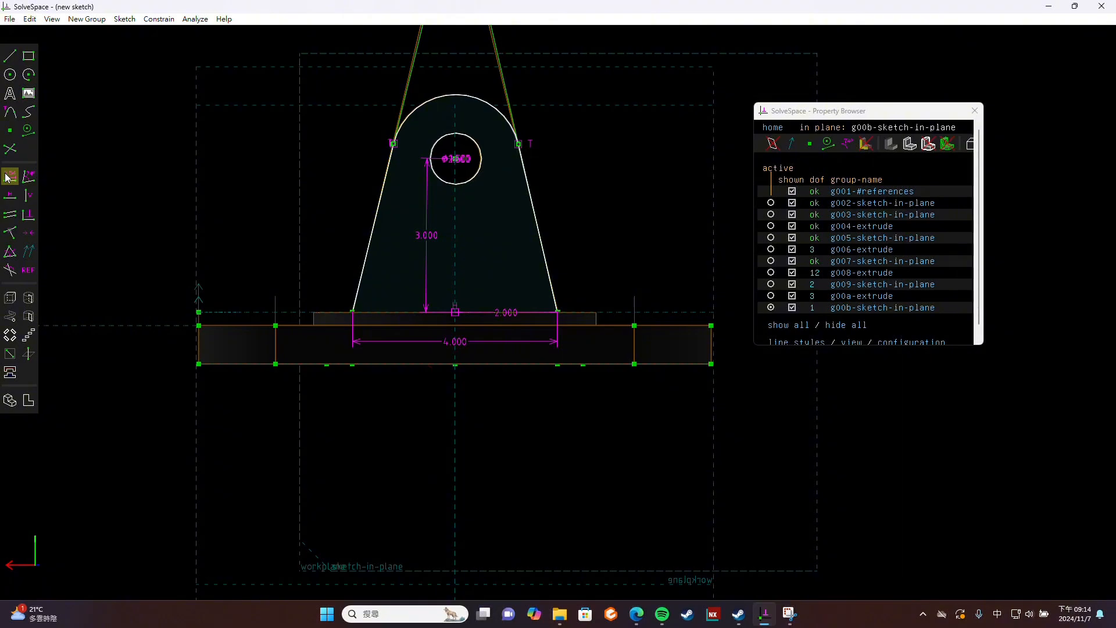
# Extrude the second lug profile one-sided and set its thickness to 1.000.
pyautogui.click(10, 297)
pyautogui.moveTo(577, 316); pyautogui.dragTo(493, 333, button='middle')
pyautogui.click(437, 190)
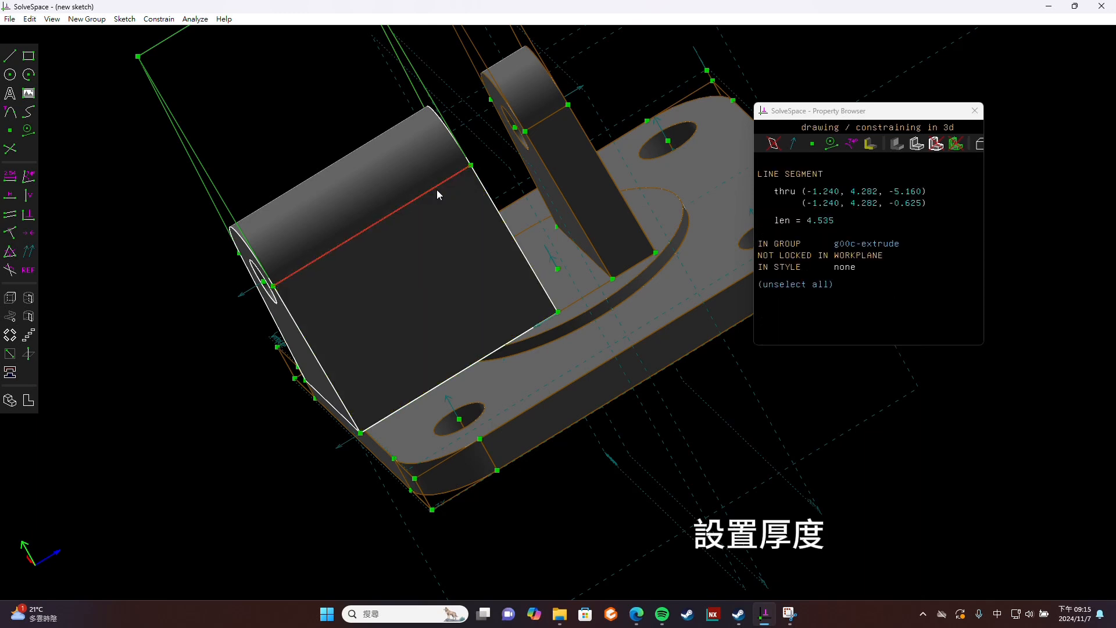
pyautogui.click(10, 176)
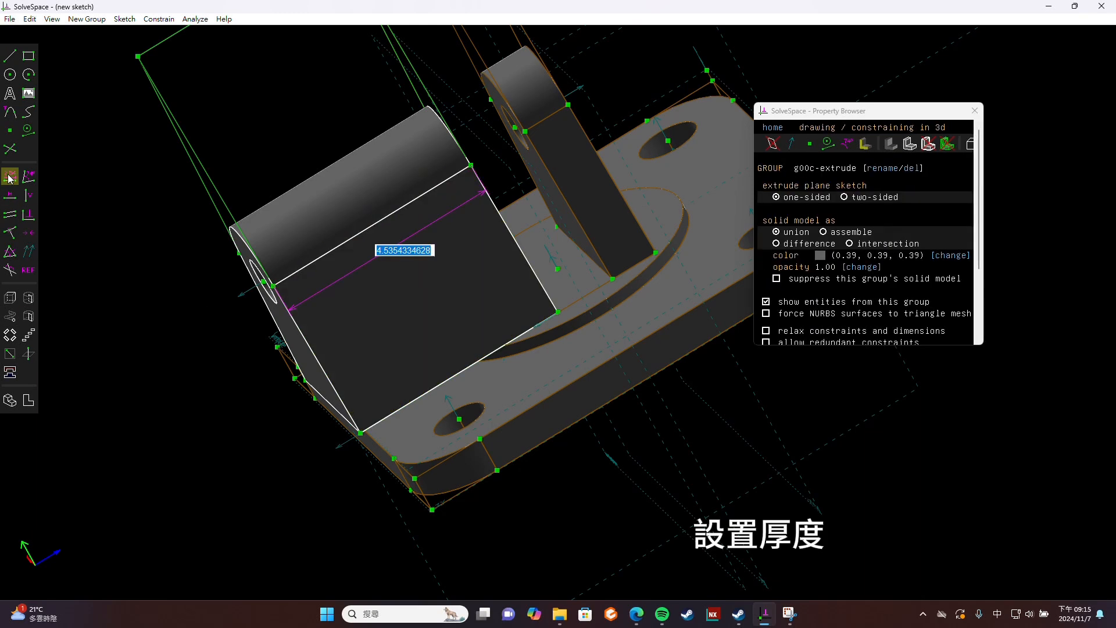
pyautogui.write('1')
pyautogui.press('Return')
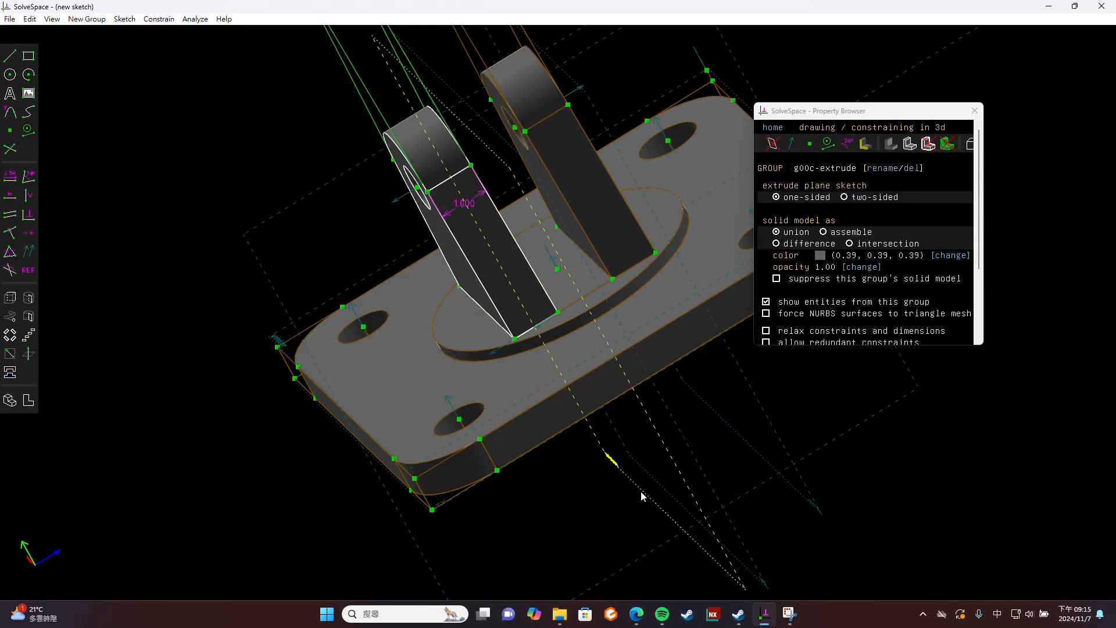
# View the whole model in the nearest isometric orientation and return to the list of groups.
pyautogui.moveTo(592, 470); pyautogui.dragTo(623, 363, button='middle')
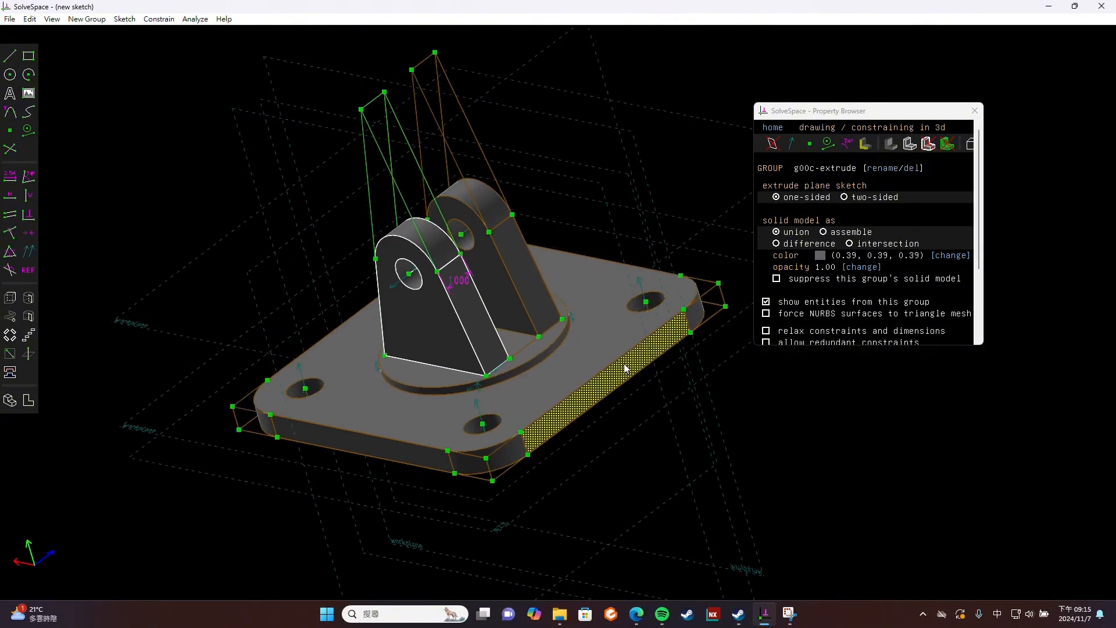
pyautogui.click(10, 400)
pyautogui.keyDown('shift'); pyautogui.moveTo(806, 489); pyautogui.dragTo(681, 474, button='middle'); pyautogui.keyUp('shift')
pyautogui.click(772, 127)
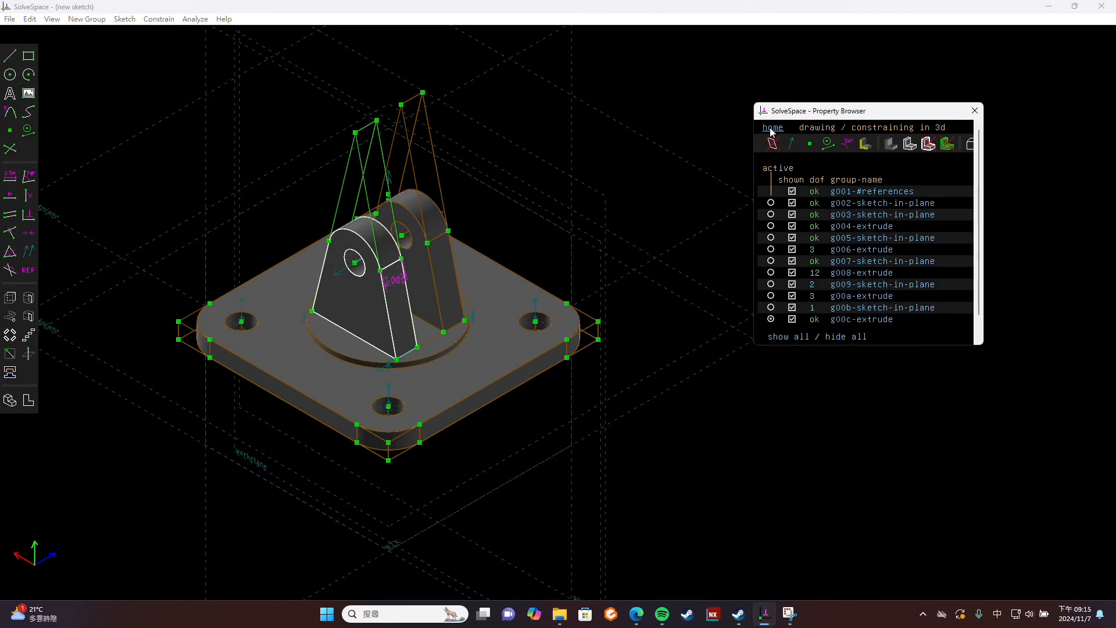